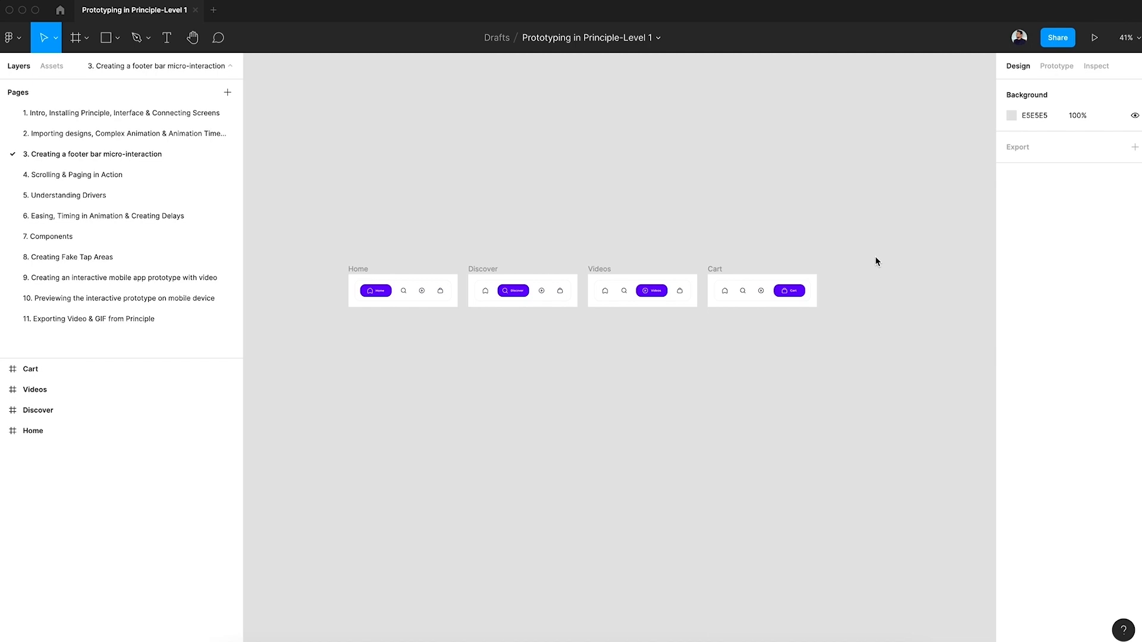
Select the Home, Discover, Videos and Cart frames in Figma, switch to Principle and import the selected frames.
left_click_drag(295, 229, 892, 386)
scroll(893, 387, "left", 2)
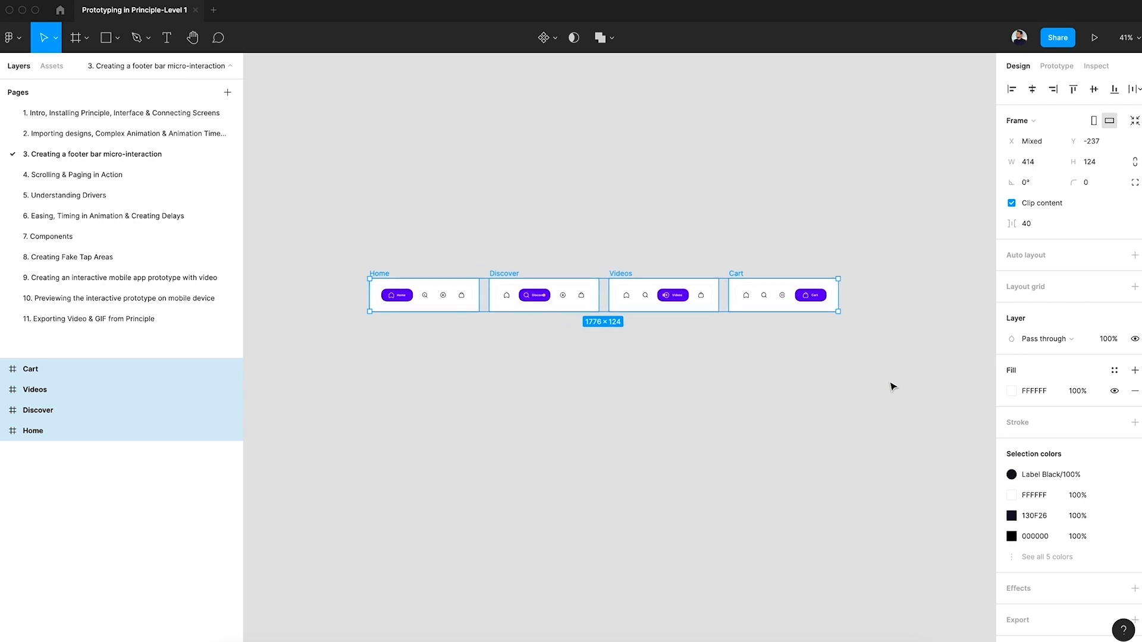
left_click(610, 640)
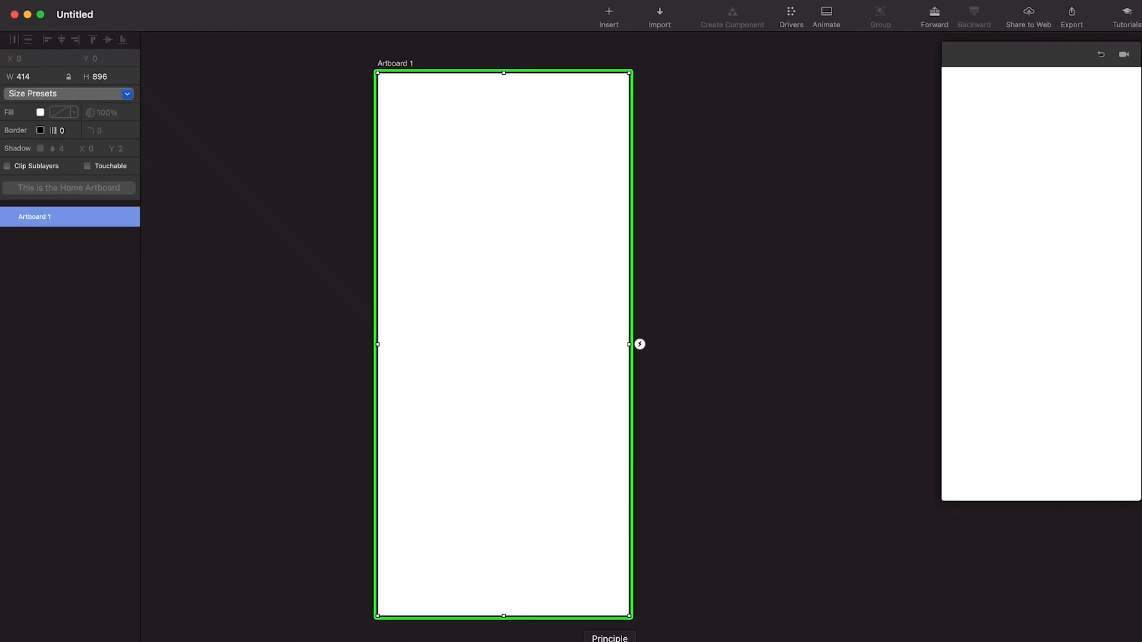
left_click(660, 20)
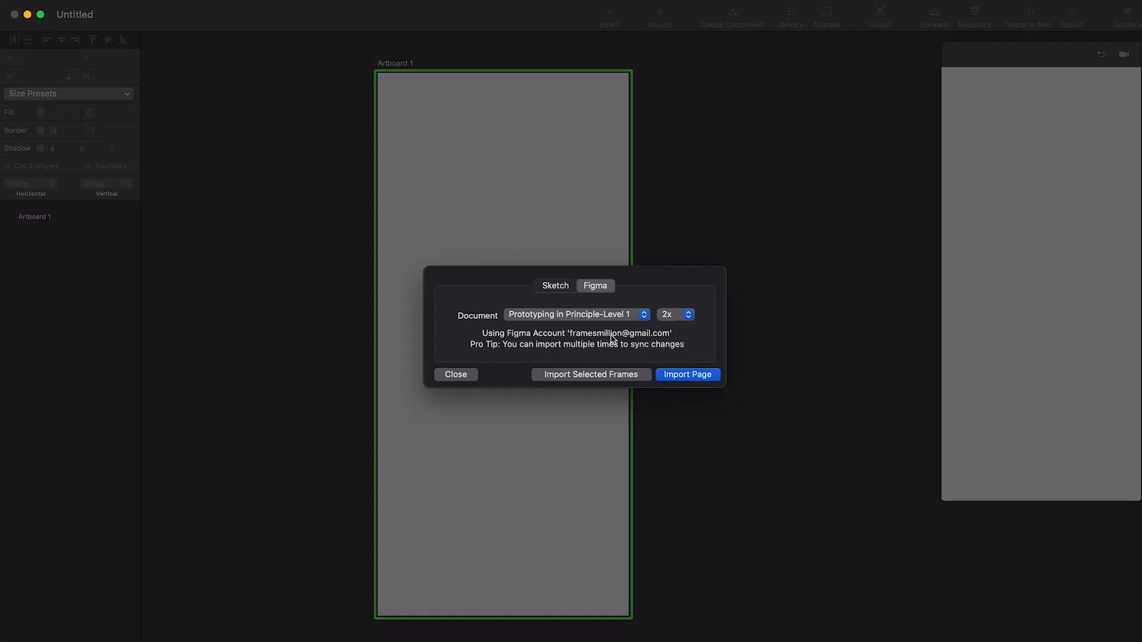
left_click(592, 378)
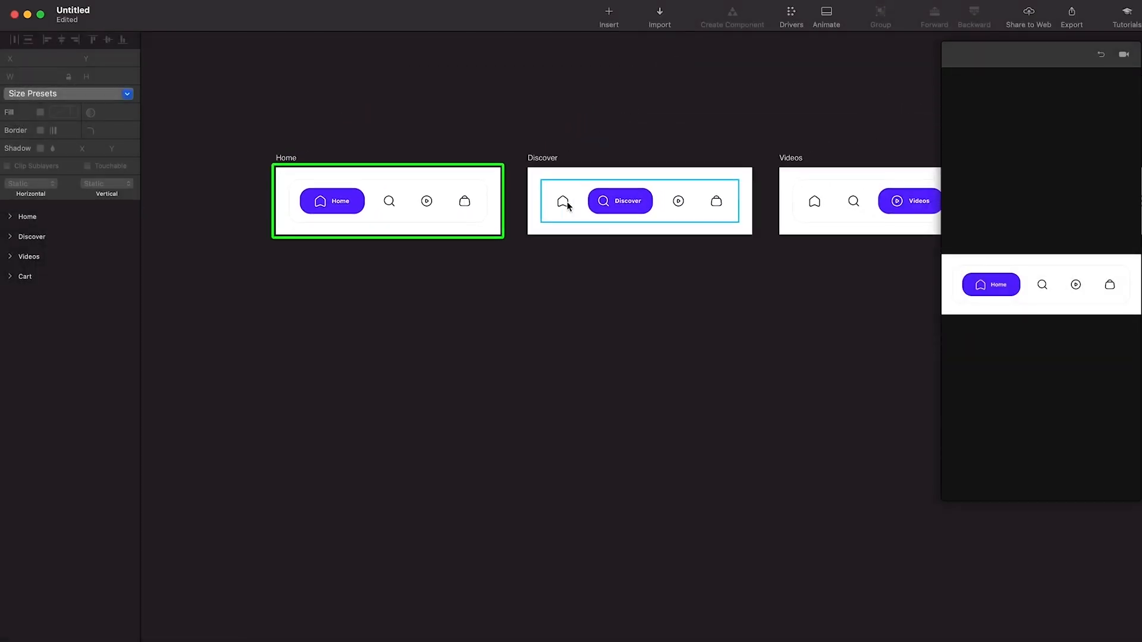
Preview the imported Home, Discover, Videos and Cart artboards in turn.
left_click(71, 220)
left_click(67, 238)
left_click(64, 257)
left_click(64, 277)
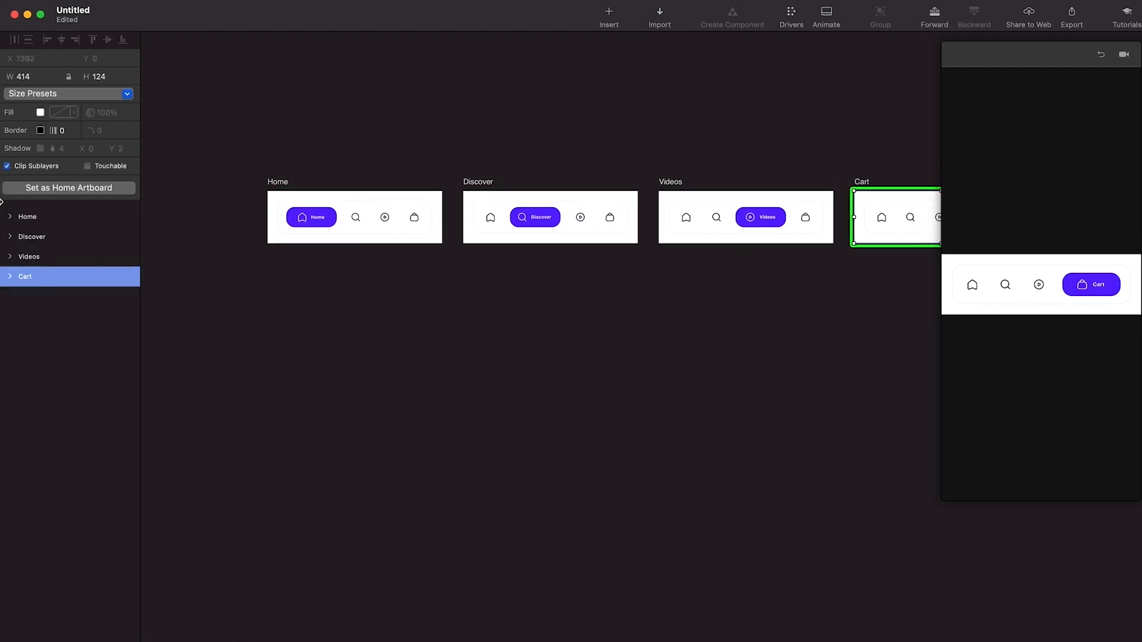
Shrink the preview window so that it fits only the footer bar artboard.
left_click_drag(941, 502, 894, 228)
scroll(782, 310, "up", 3)
scroll(783, 310, "left", 2)
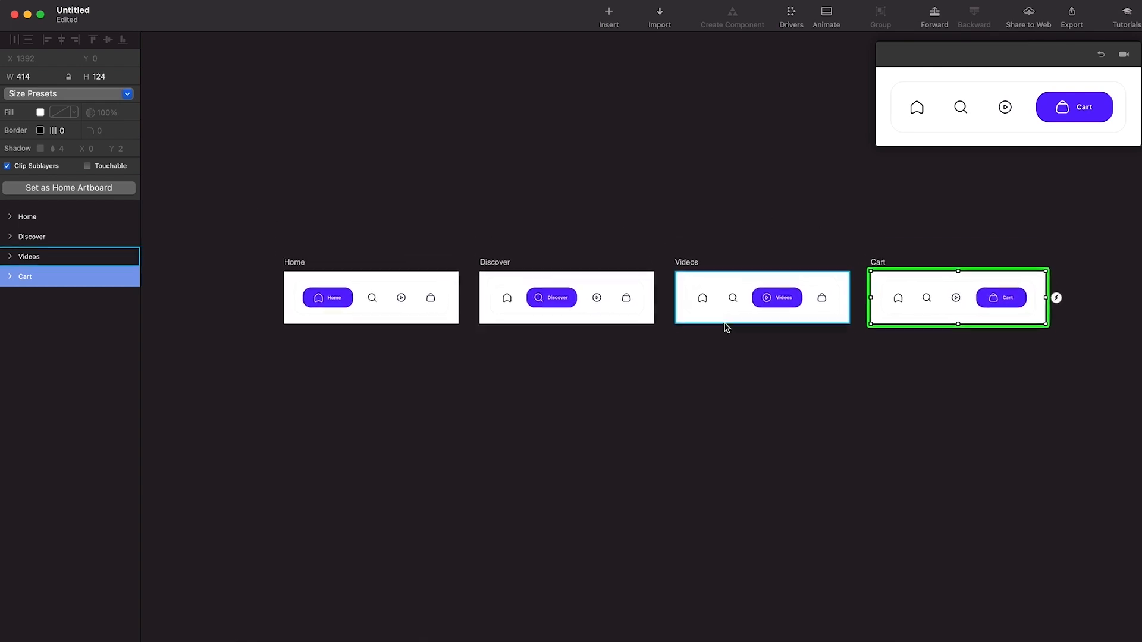
Examine the search icon on Home, the play icon on Discover, and the footer bars on the Videos and Cart artboards.
left_click(303, 277)
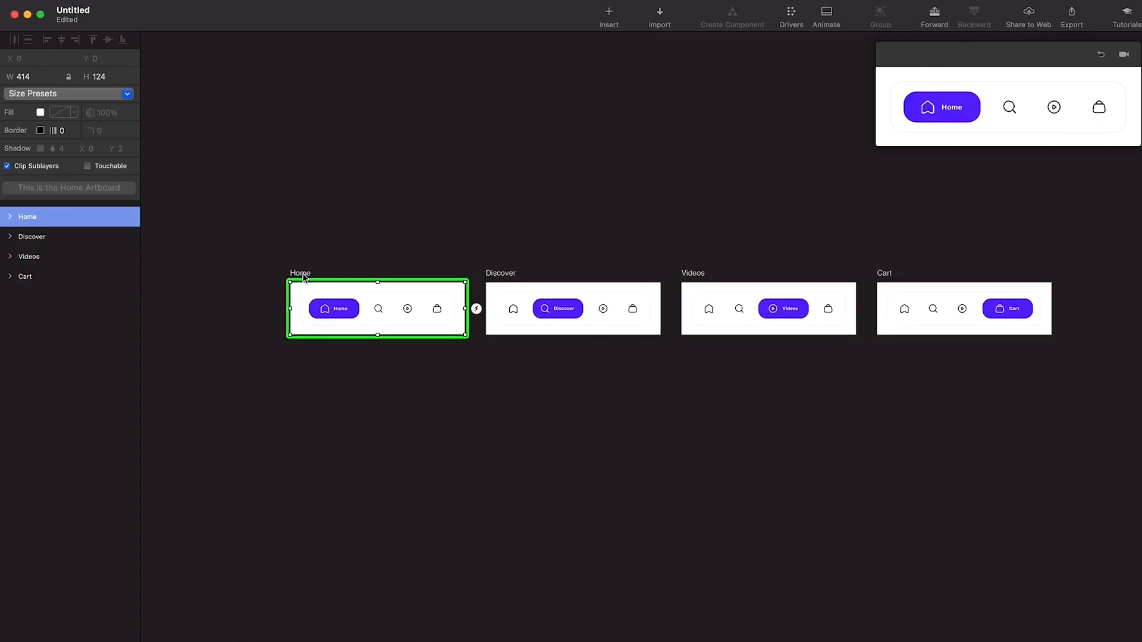
scroll(378, 310, "up", 3)
left_click(384, 315)
left_click(384, 316)
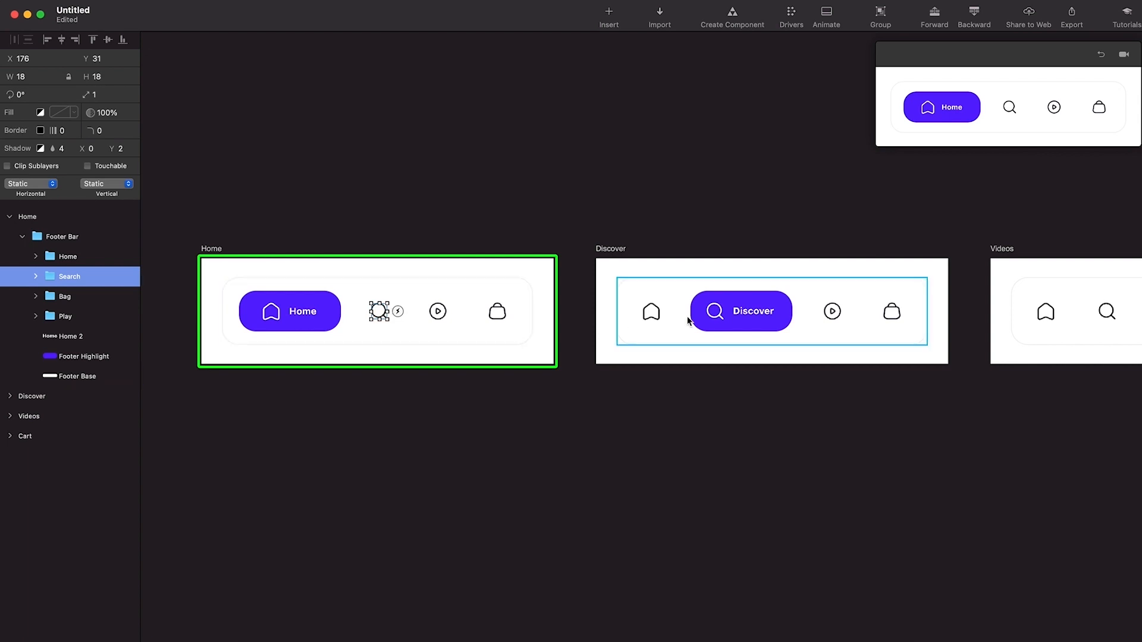
scroll(721, 323, "right", 5)
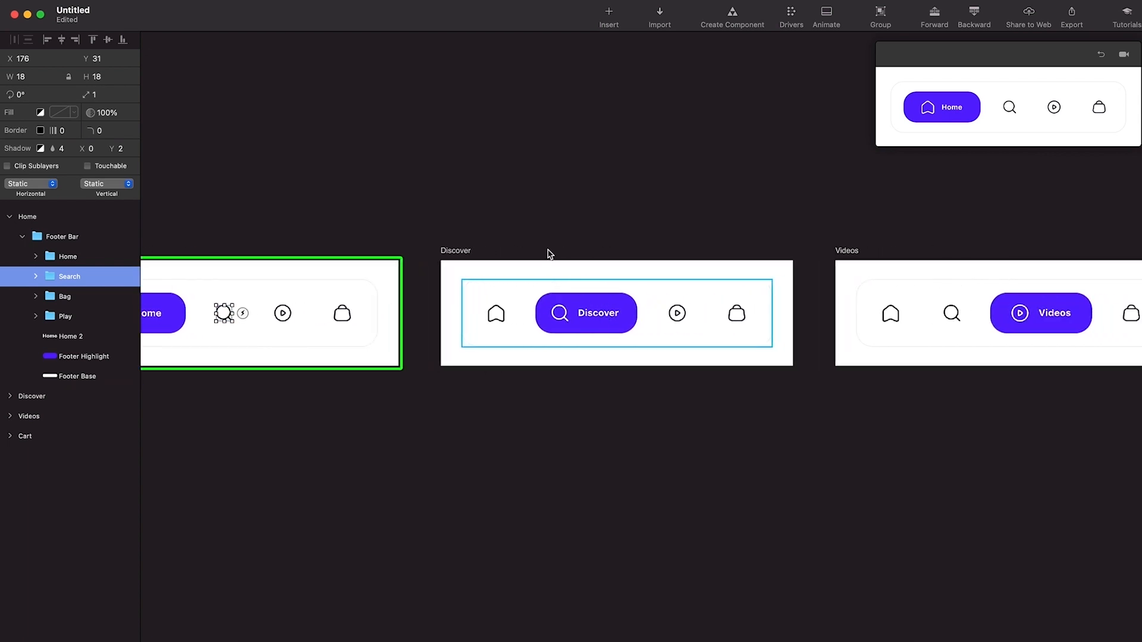
scroll(593, 318, "right", 3)
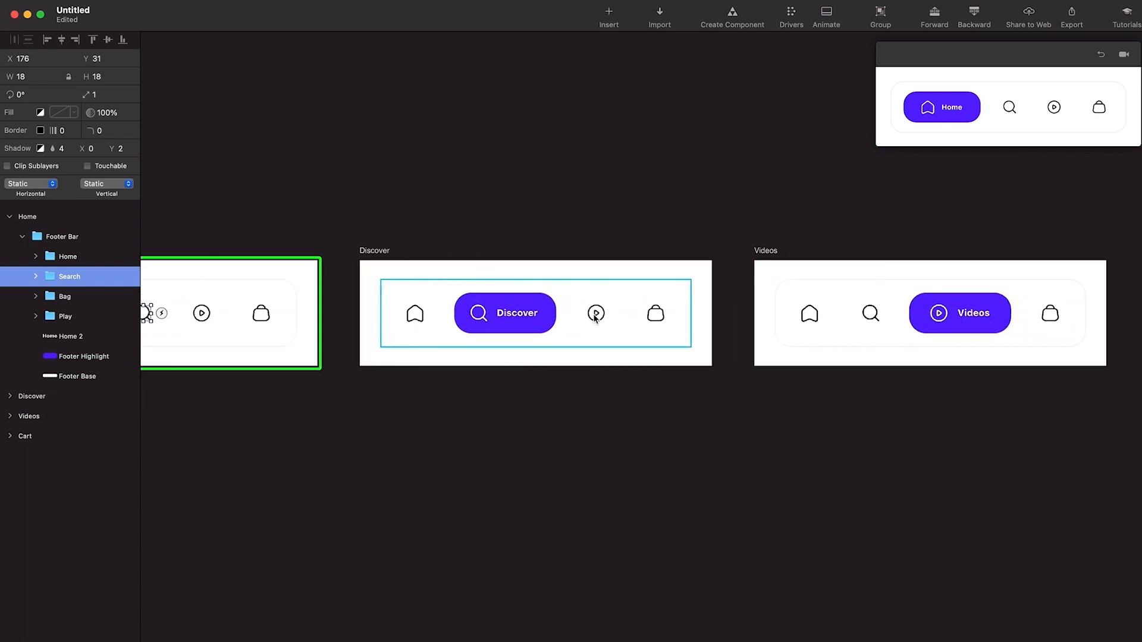
left_click(594, 317)
left_click(594, 317)
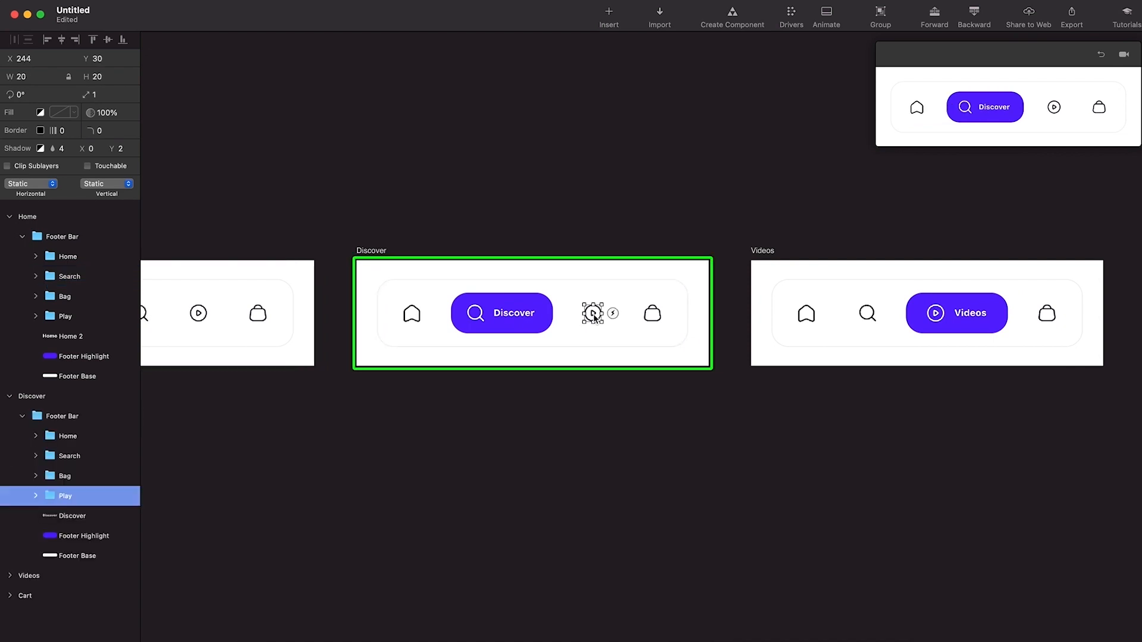
scroll(593, 317, "right", 5)
left_click(737, 336)
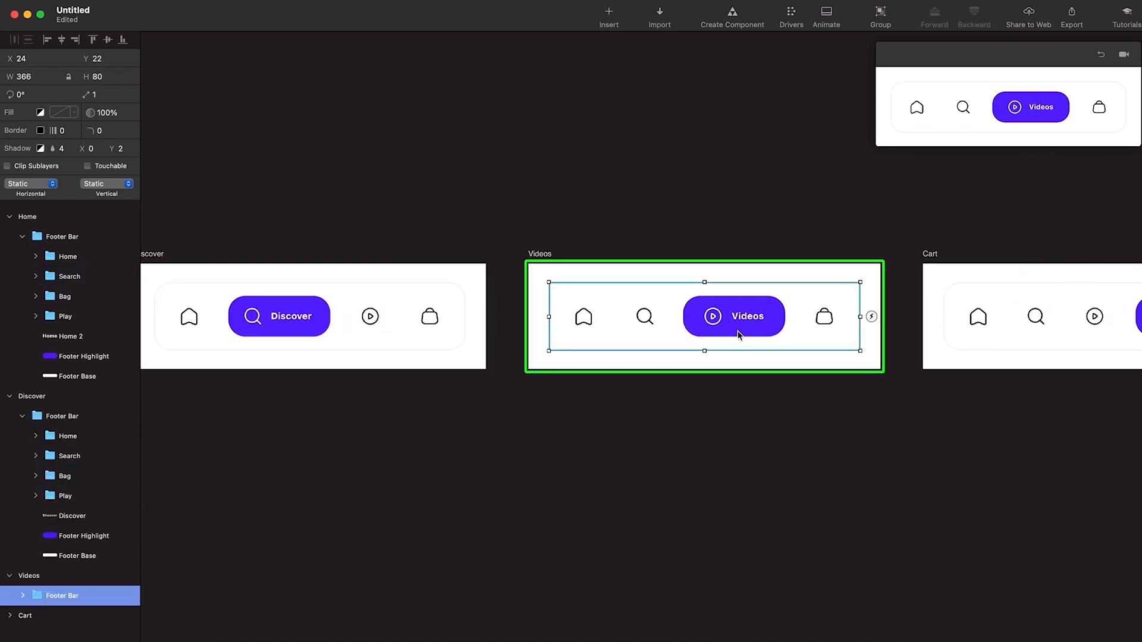
scroll(737, 336, "right", 10)
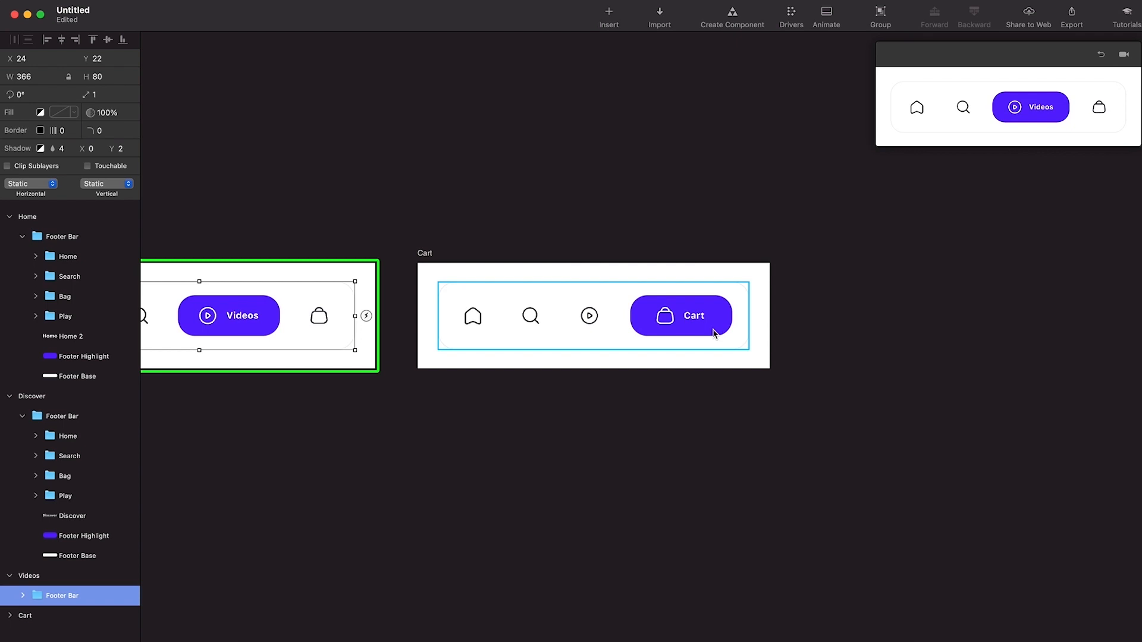
scroll(713, 333, "left", 15)
scroll(569, 336, "up", 5)
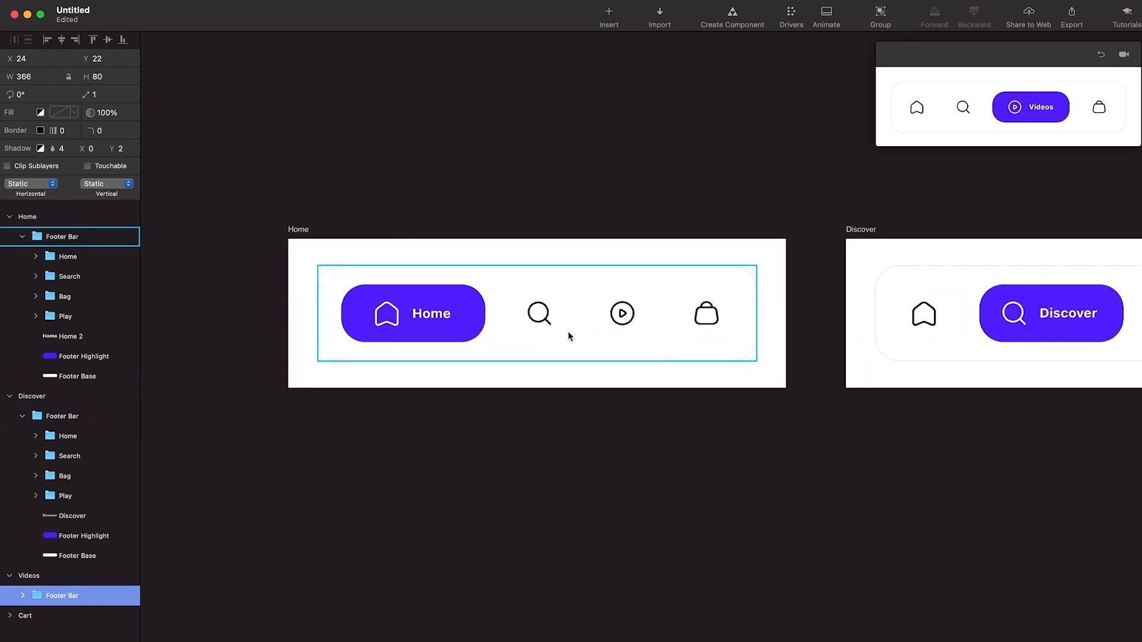
Inspect the layers inside the Search icon group on the Home artboard.
left_click(547, 319)
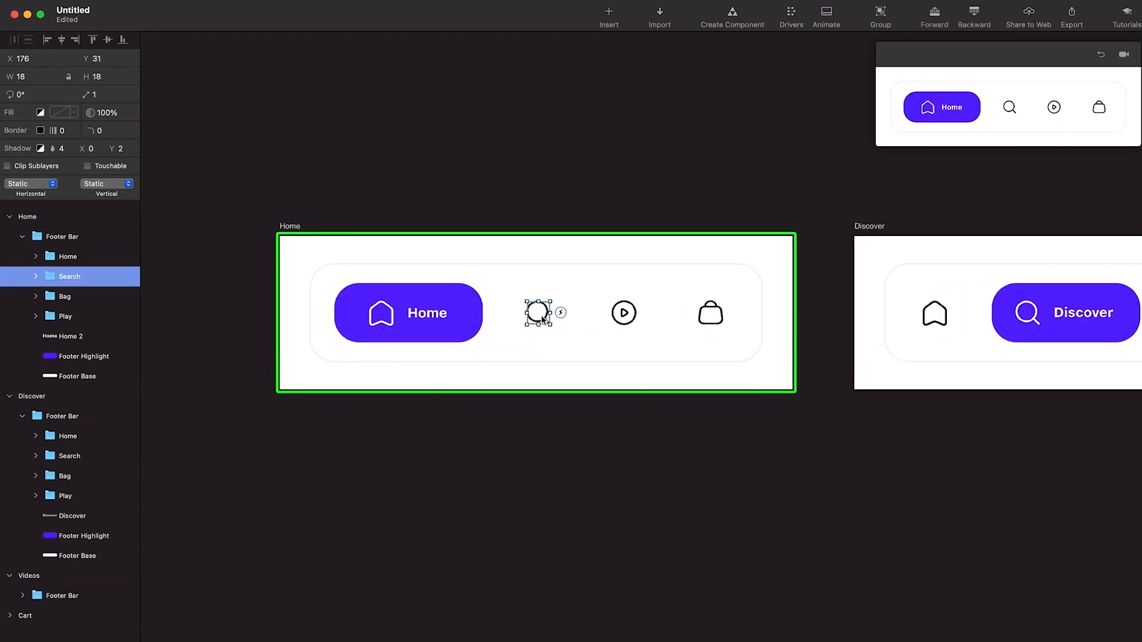
left_click(36, 275)
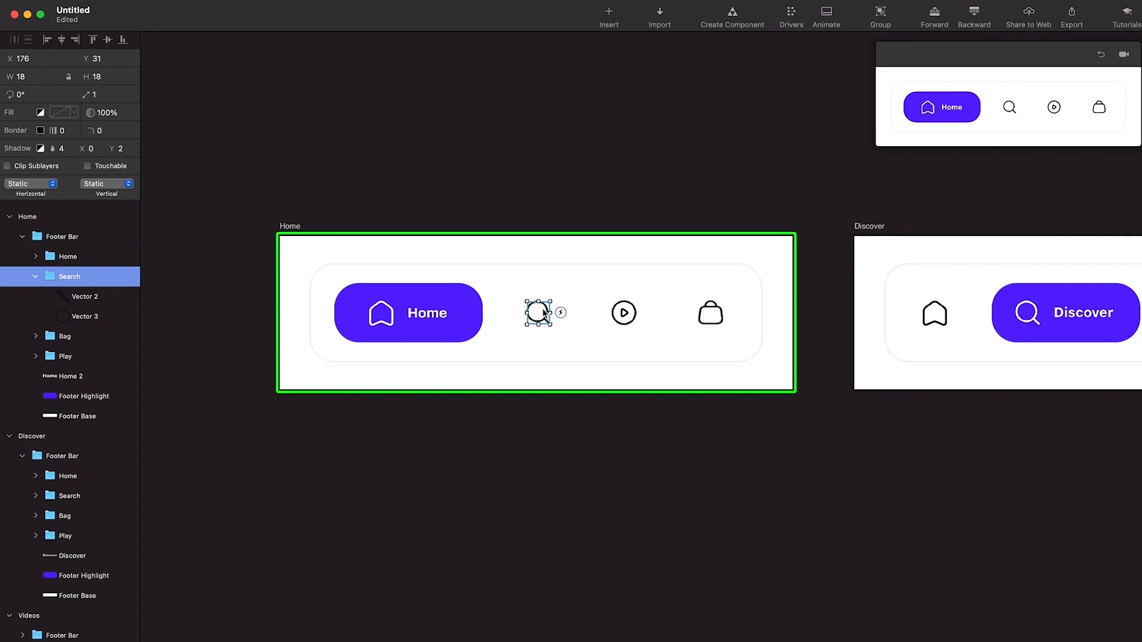
left_click(543, 315)
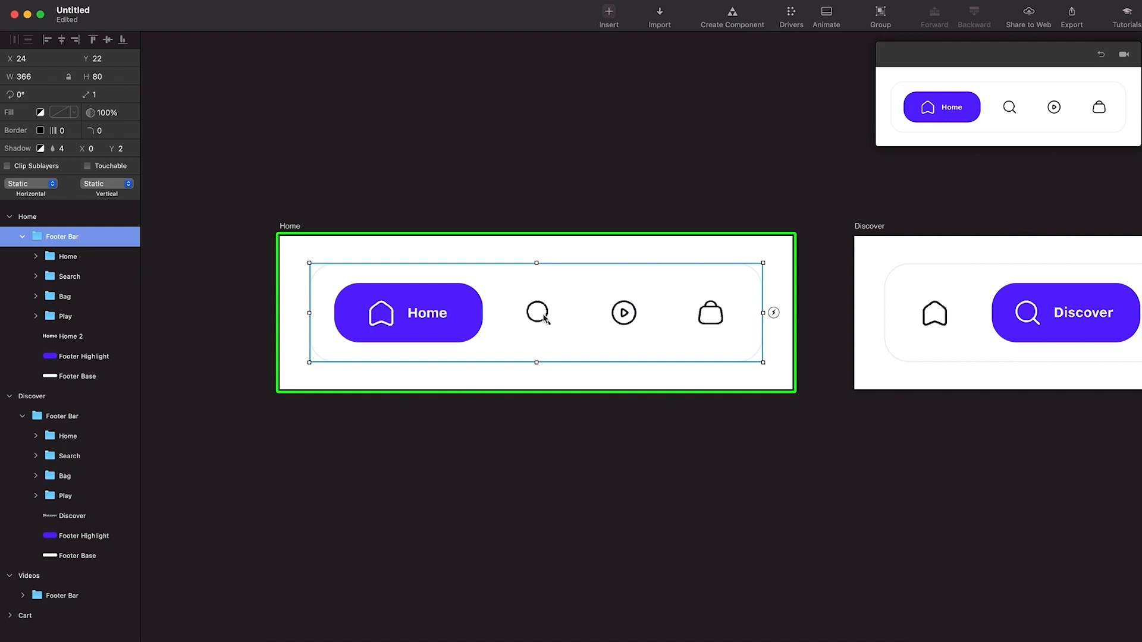
Draw a rectangle over the search icon on the Home artboard and size it to 48 by 48.
left_click(607, 13)
left_click(622, 30)
left_click_drag(513, 286, 573, 344)
left_click(17, 76)
type("48")
key("Tab")
type("4")
key("Return")
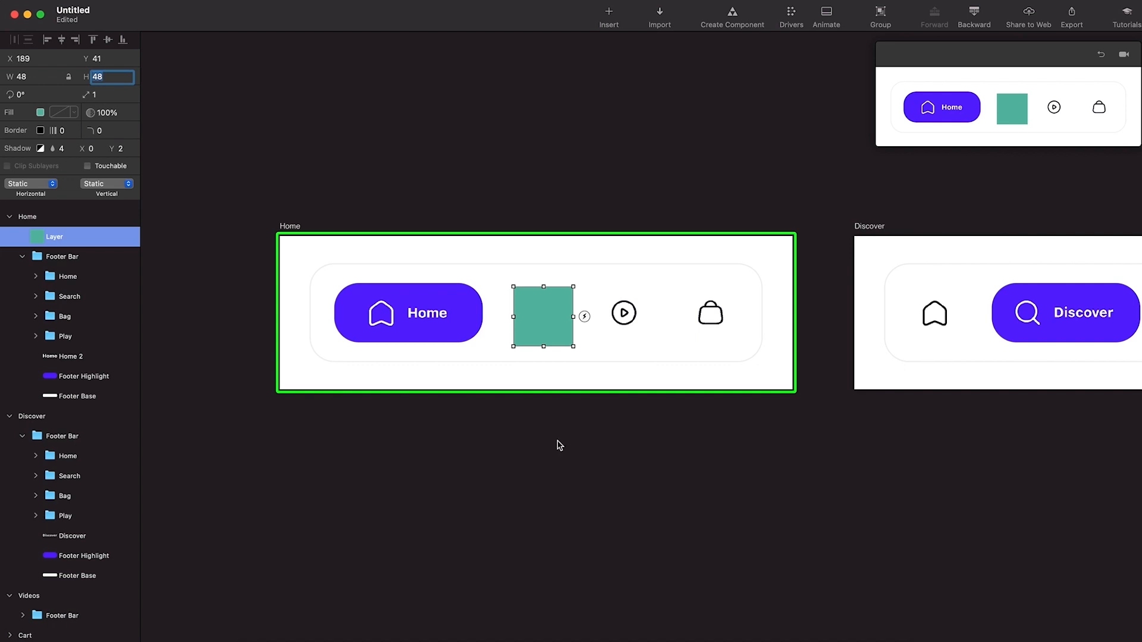
Center the square on the search icon at X 161, Y 16 and move its layer into the Footer Bar group below Search.
left_click_drag(541, 320, 534, 315)
left_click_drag(53, 237, 59, 297)
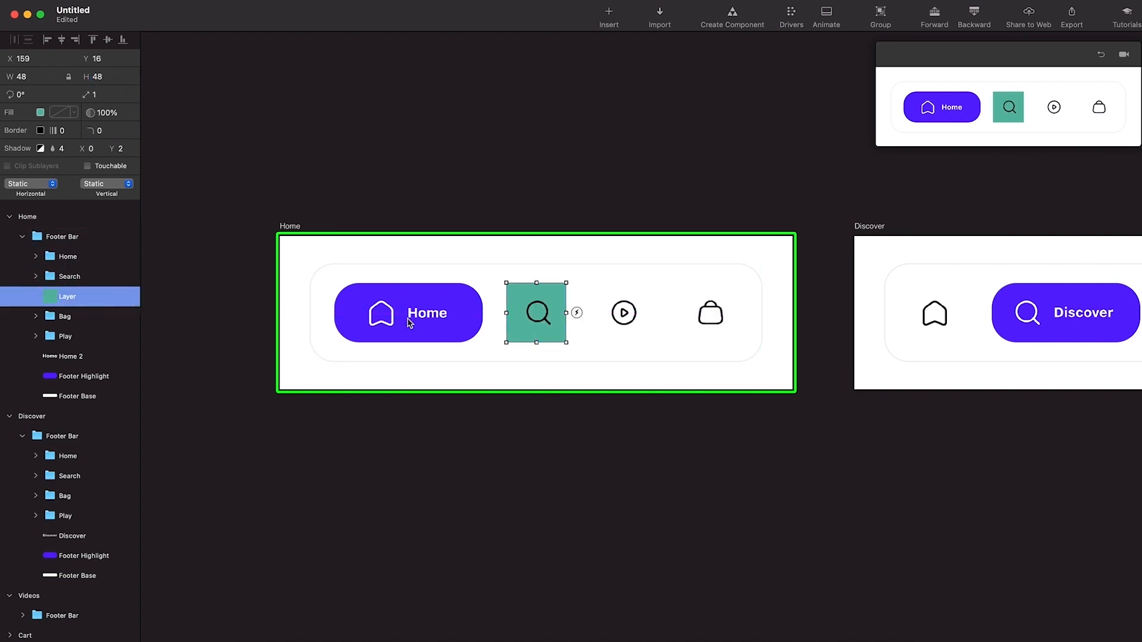
left_click_drag(548, 333, 550, 334)
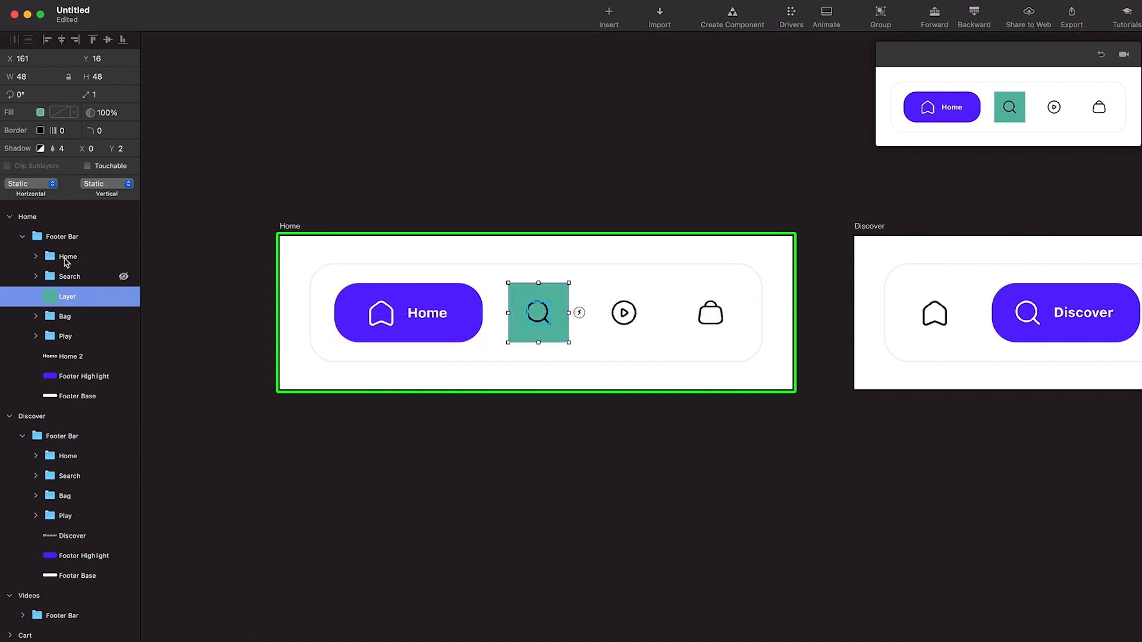
Rename the square layer Tap Search and make its fill fully transparent.
double_click(51, 302)
type("Ta")
key("Return")
left_click(40, 112)
left_click_drag(69, 217, 1, 214)
left_click(76, 288)
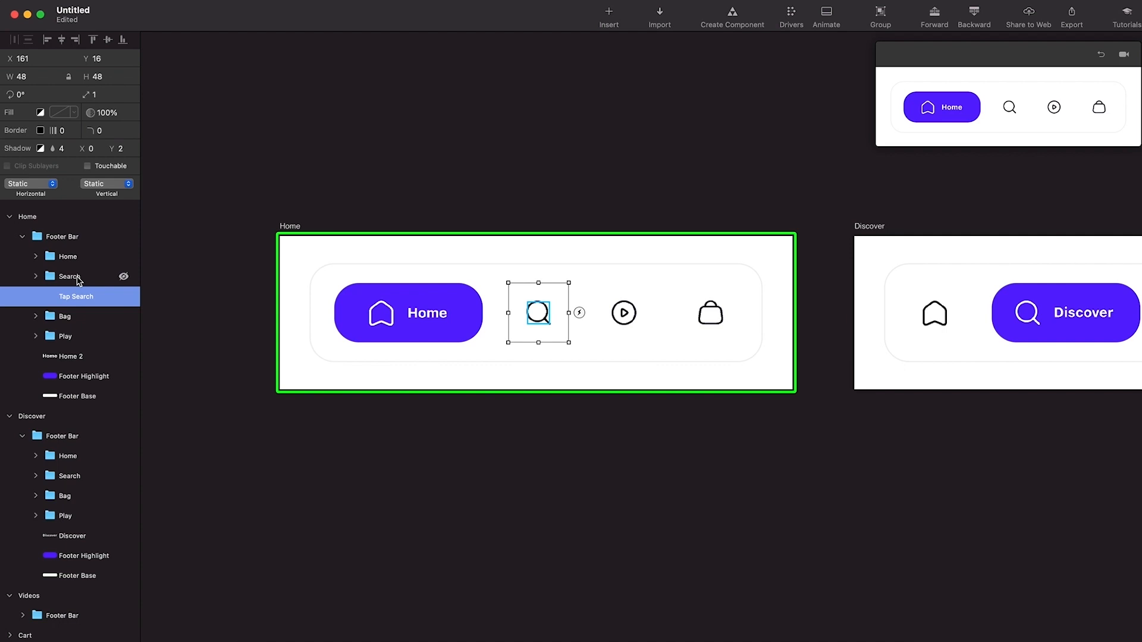
Group the Search and Tap Search layers and name the group Search Icon.
left_click(69, 276, "shift")
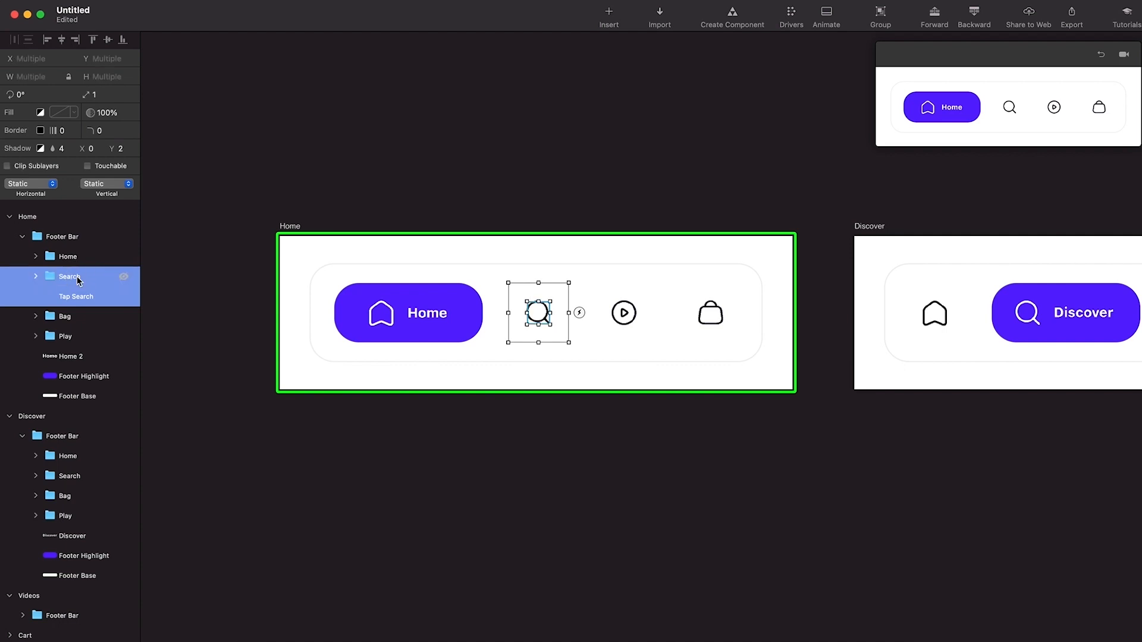
key("super+g")
double_click(69, 277)
type("S")
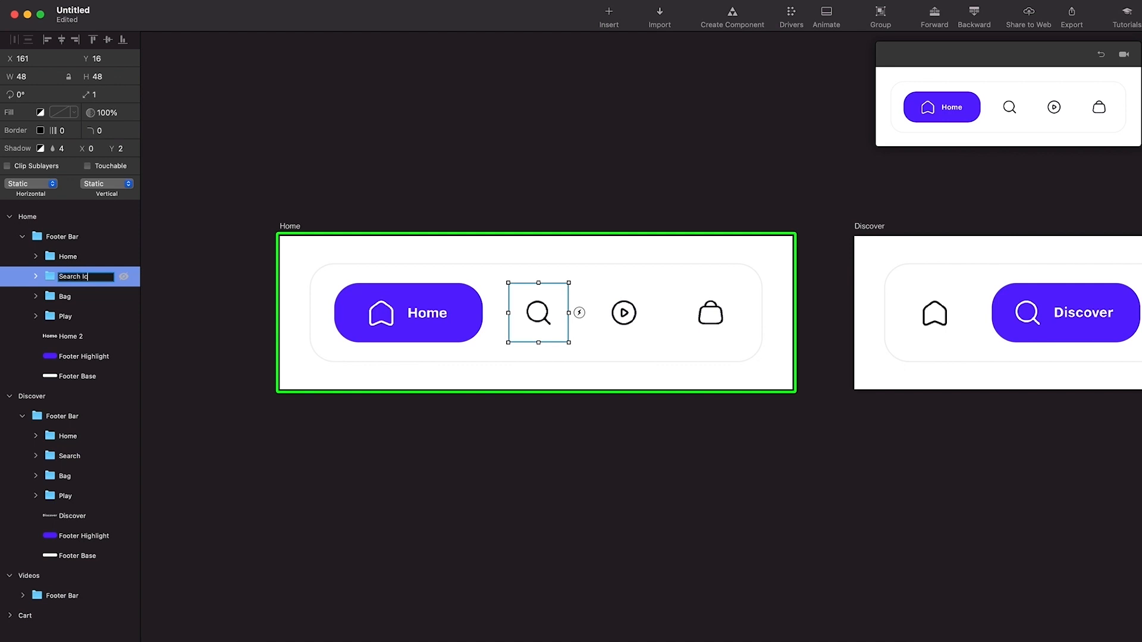
key("Return")
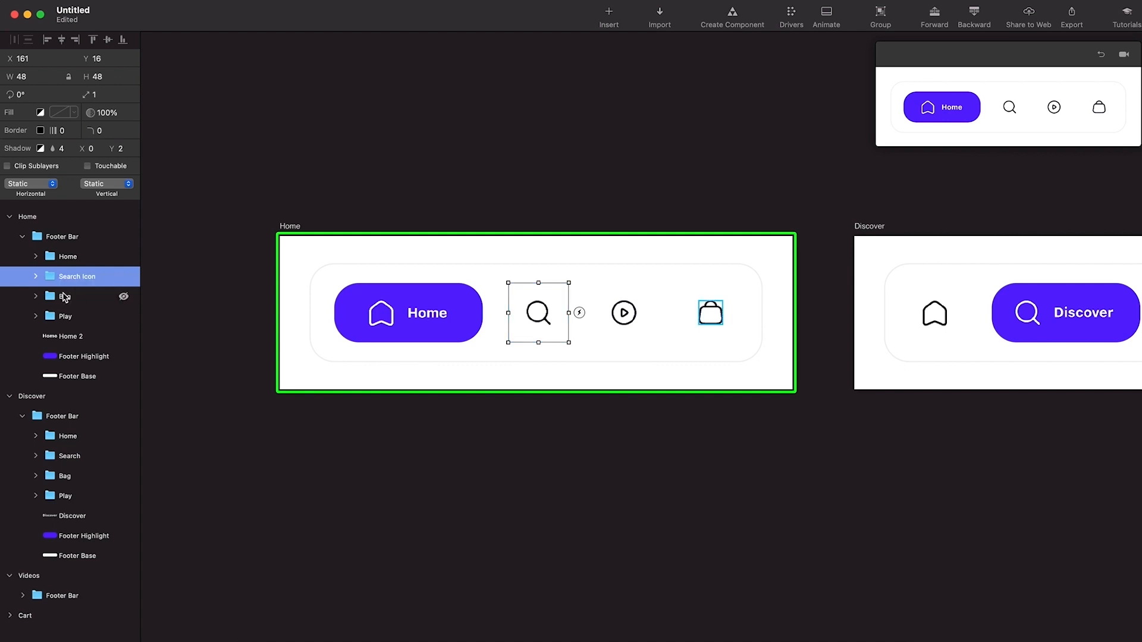
Make two copies of Tap Search in the Home artboard's Footer Bar group, centering one over the play icon and the other over the bag icon.
left_click(36, 276)
left_click(77, 320)
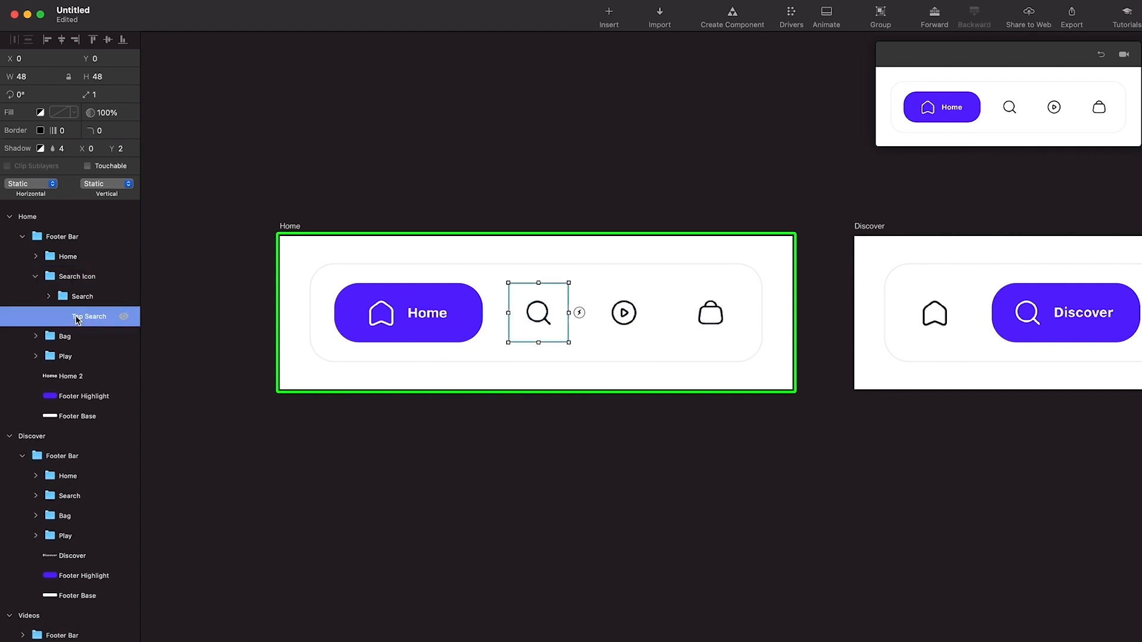
left_click(36, 276)
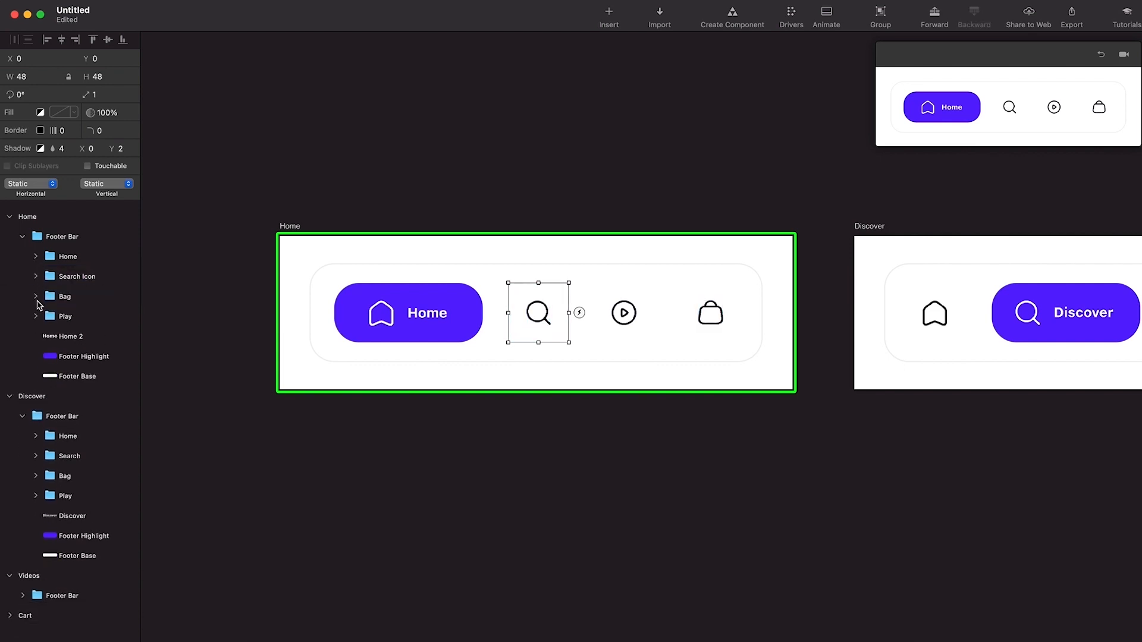
left_click(711, 313)
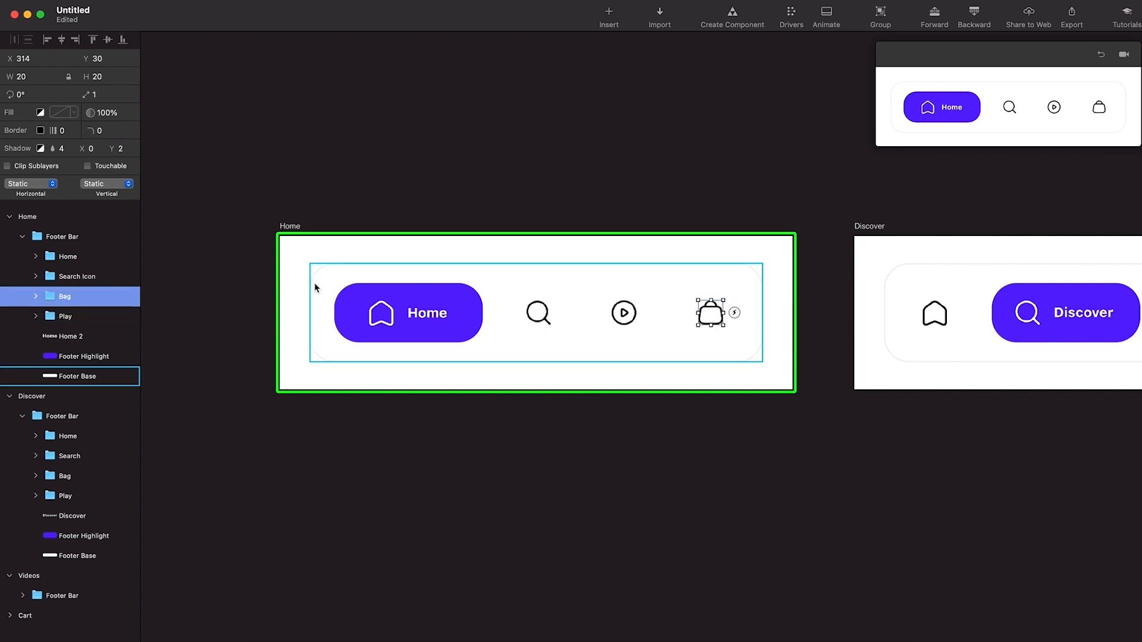
left_click(36, 297)
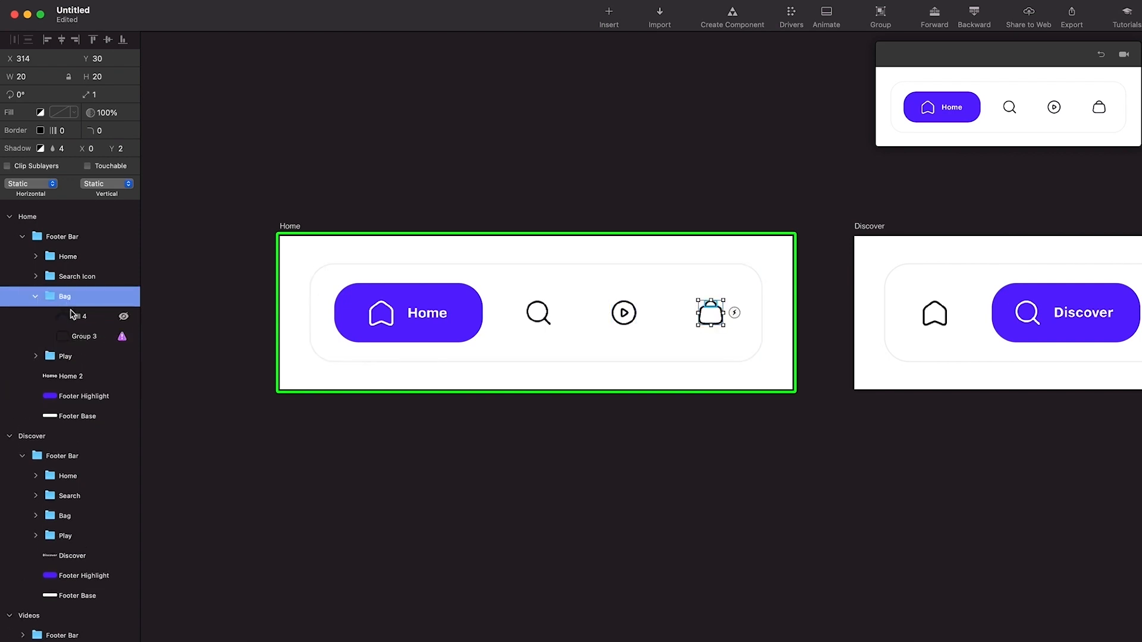
left_click(34, 297)
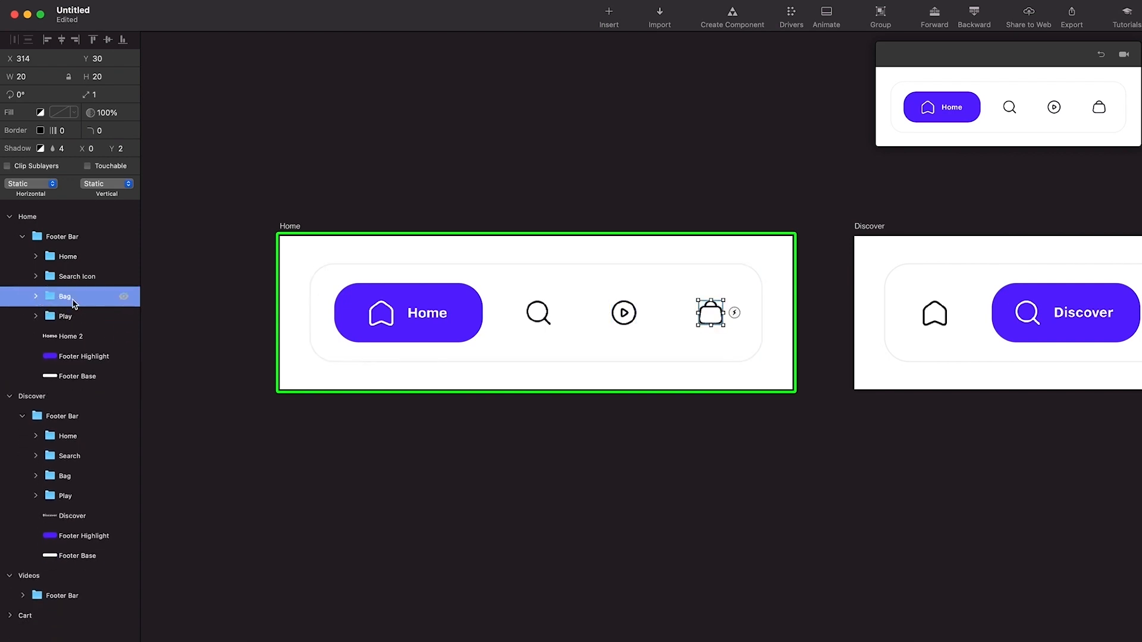
key("super+v")
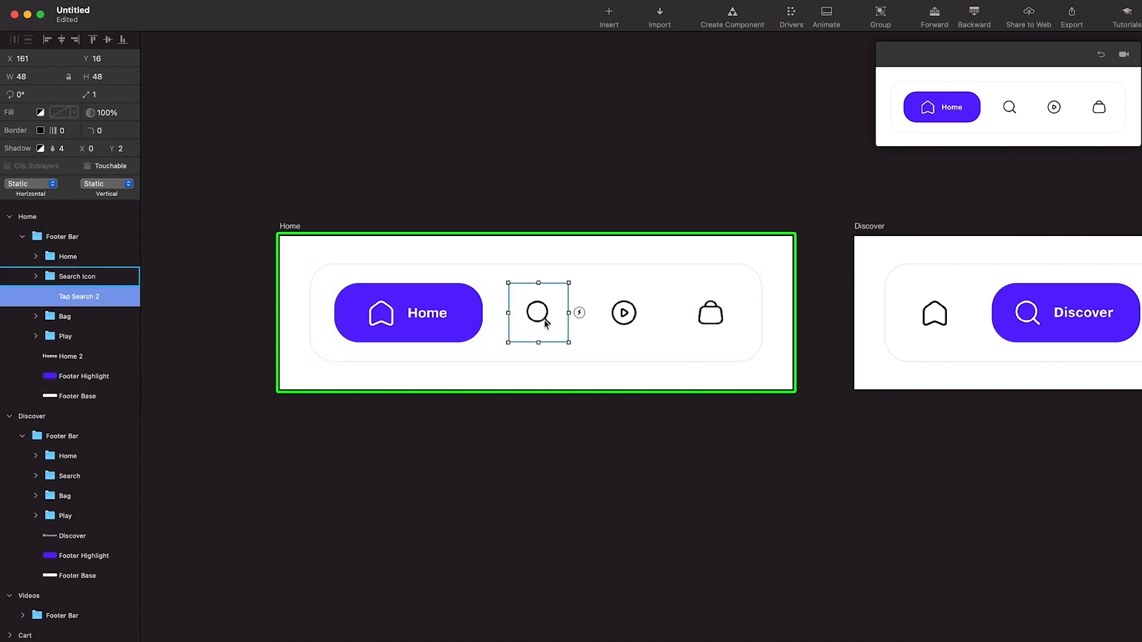
left_click_drag(541, 324, 626, 315)
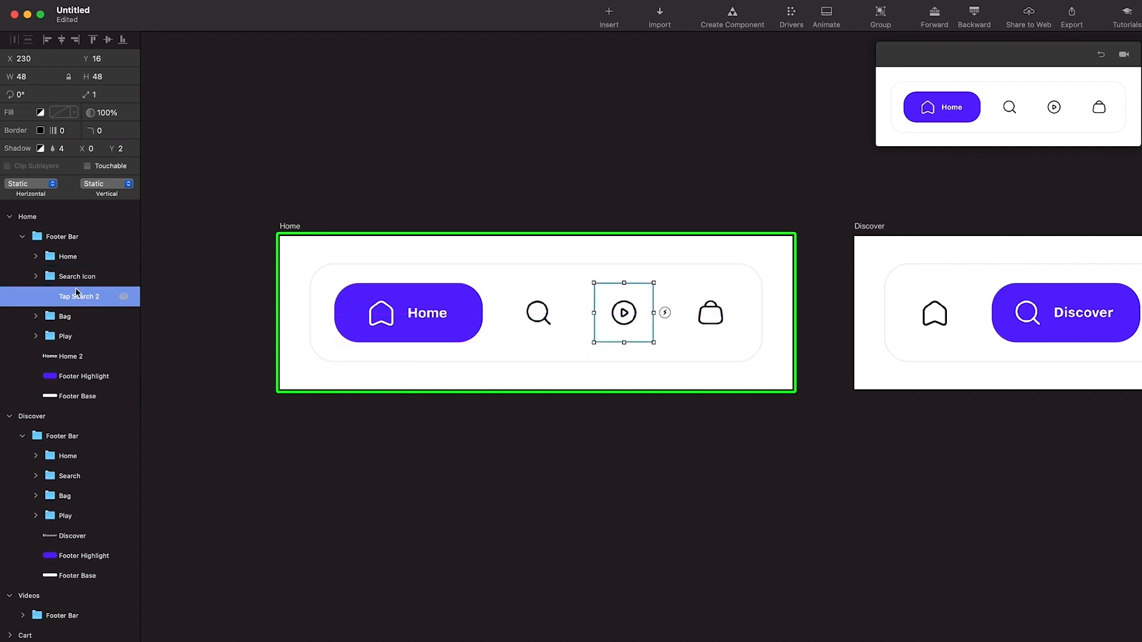
key("super+d")
left_click_drag(579, 302, 752, 303)
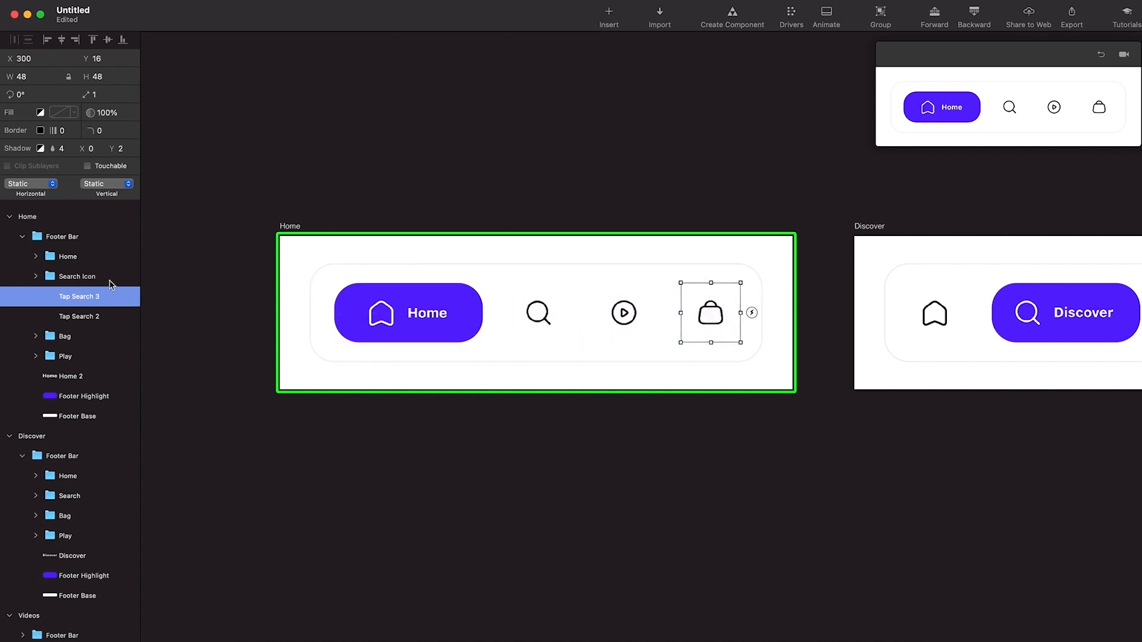
Rename the tap area over the play icon Tap Videos and the one over the bag icon Tap Cart.
double_click(85, 317)
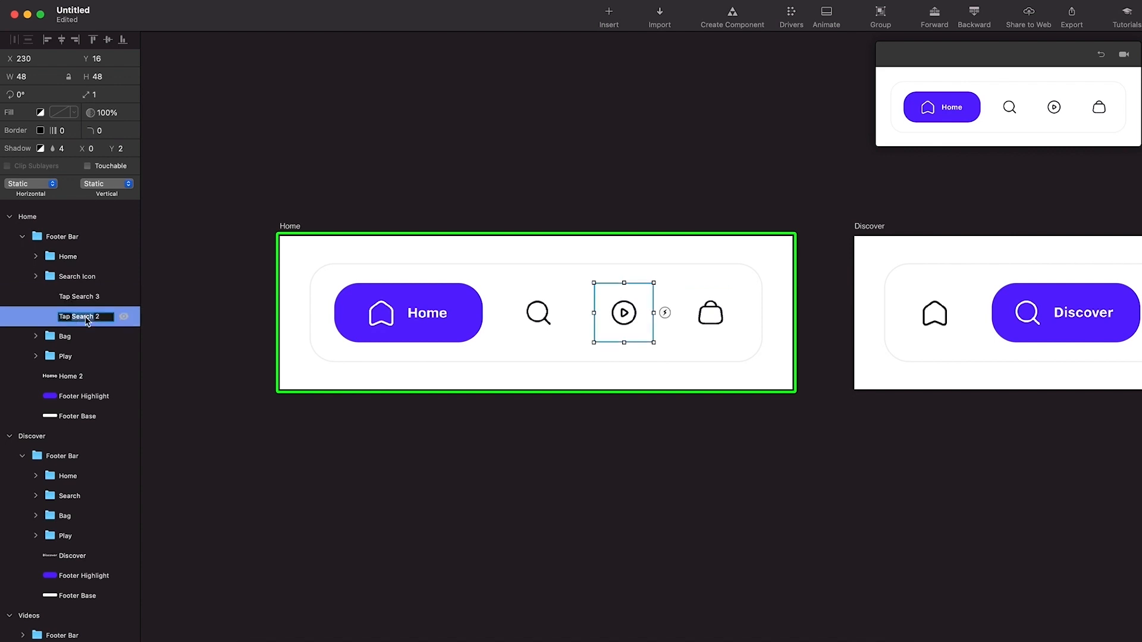
type("Videos")
key("Return")
double_click(84, 296)
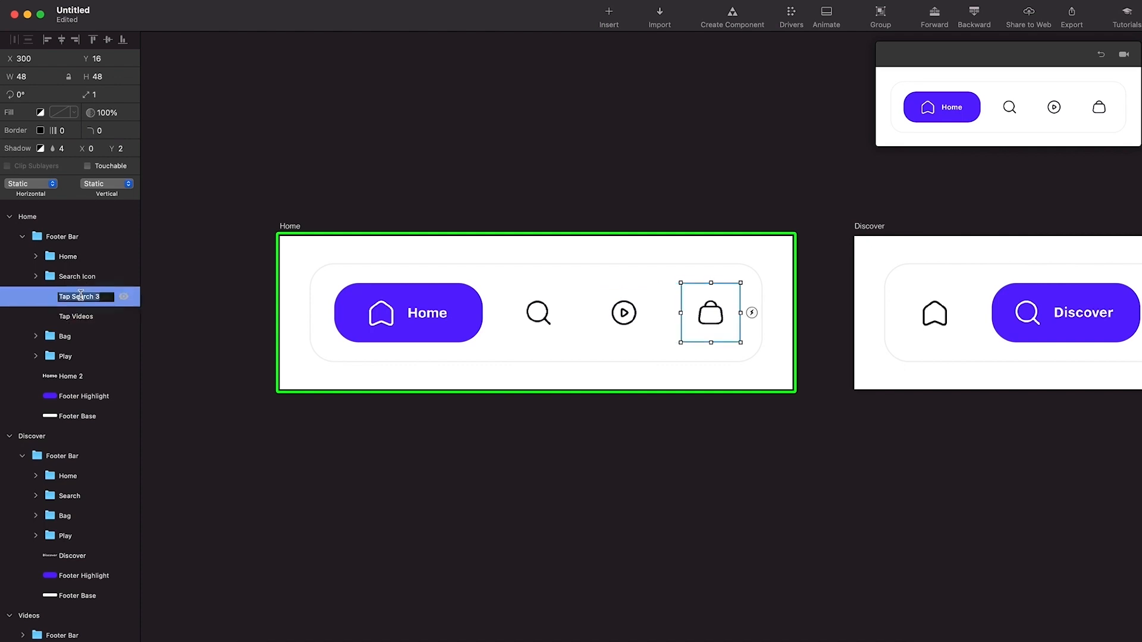
type("Ca")
key("Return")
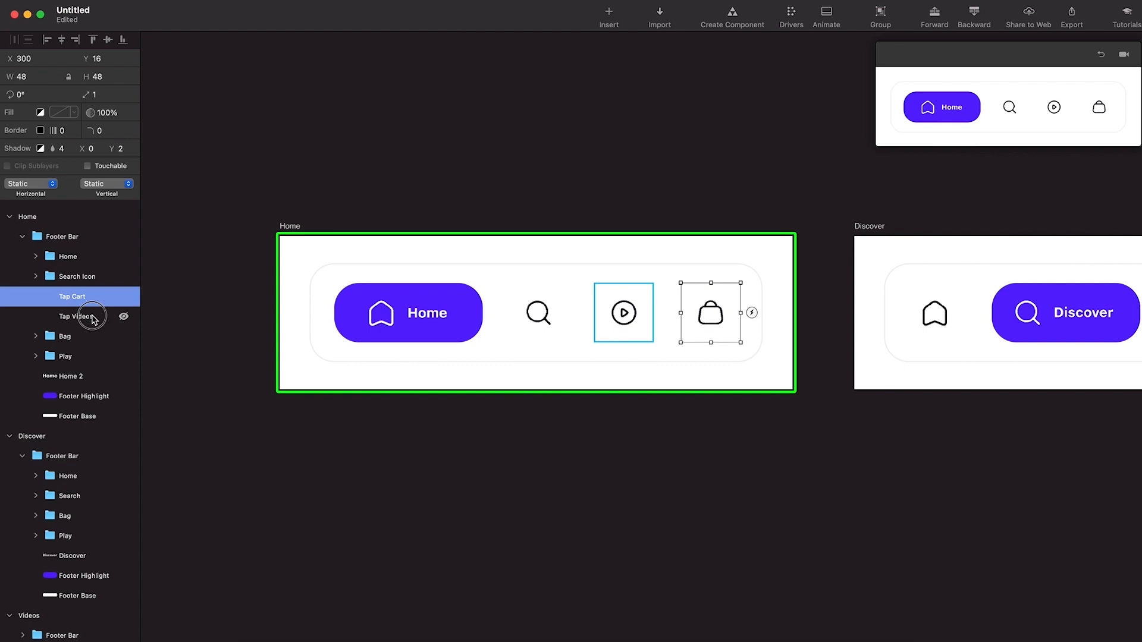
Place the Play layer directly below Tap Videos, group the two, and name the group Play Icon.
left_click(88, 317)
left_click_drag(65, 357, 70, 320)
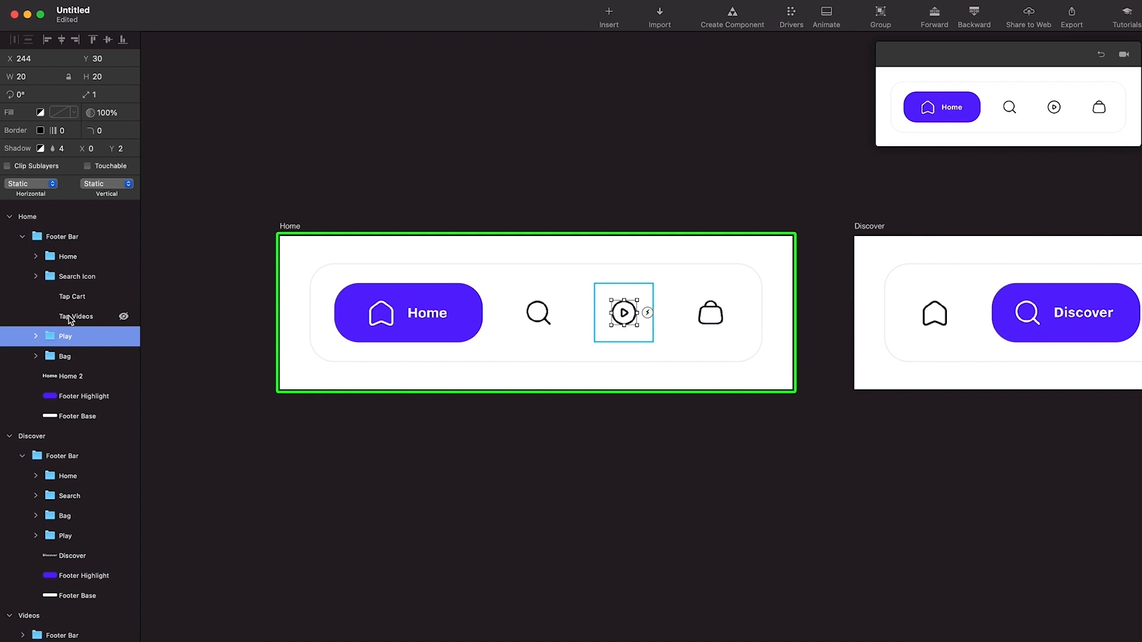
left_click(69, 317, "shift")
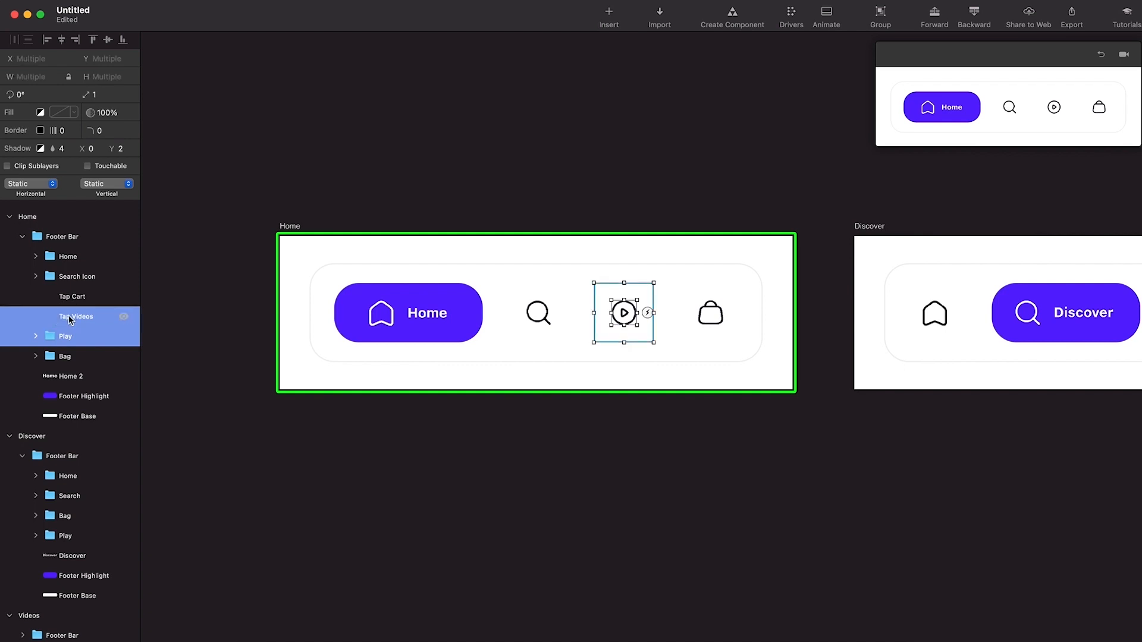
key("super+g")
double_click(69, 317)
type("P")
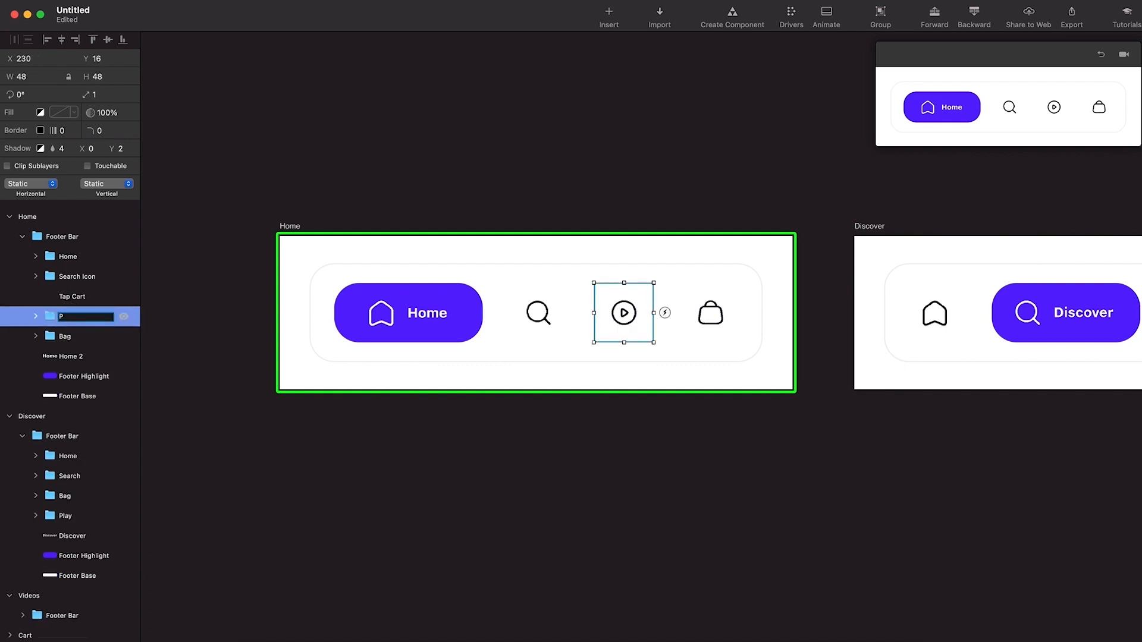
type("lay Icon")
key("Return")
Move Tap Cart directly above the Bag layer, group the two, and name the group Cart Icon.
left_click(74, 296)
left_click_drag(75, 296, 77, 333)
left_click(76, 341, "shift")
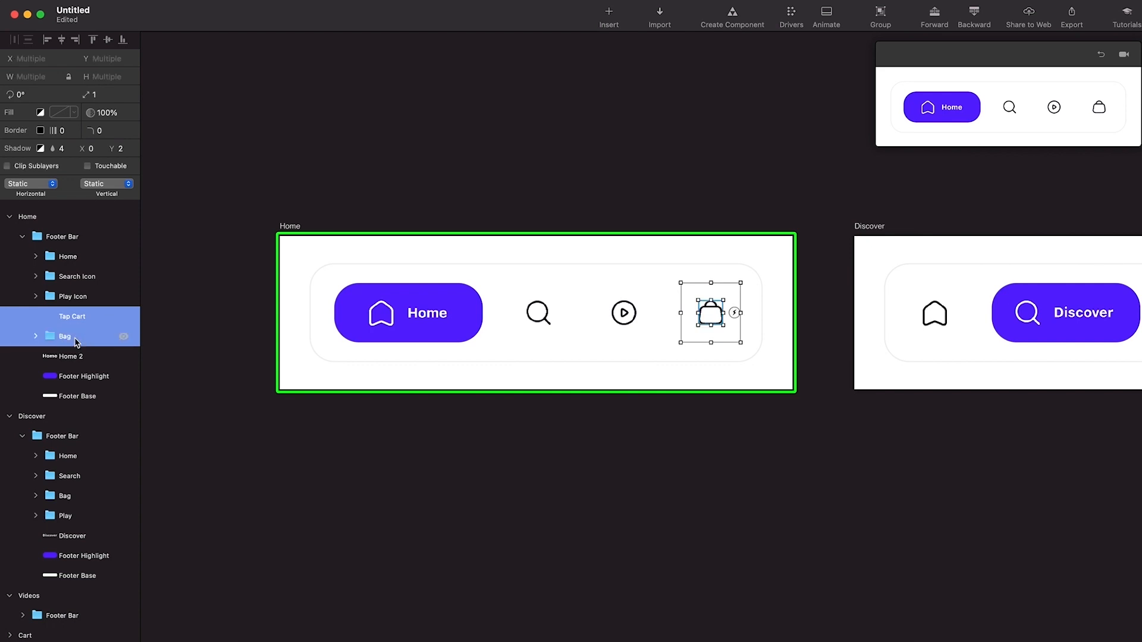
key("super+g")
double_click(81, 317)
type("C")
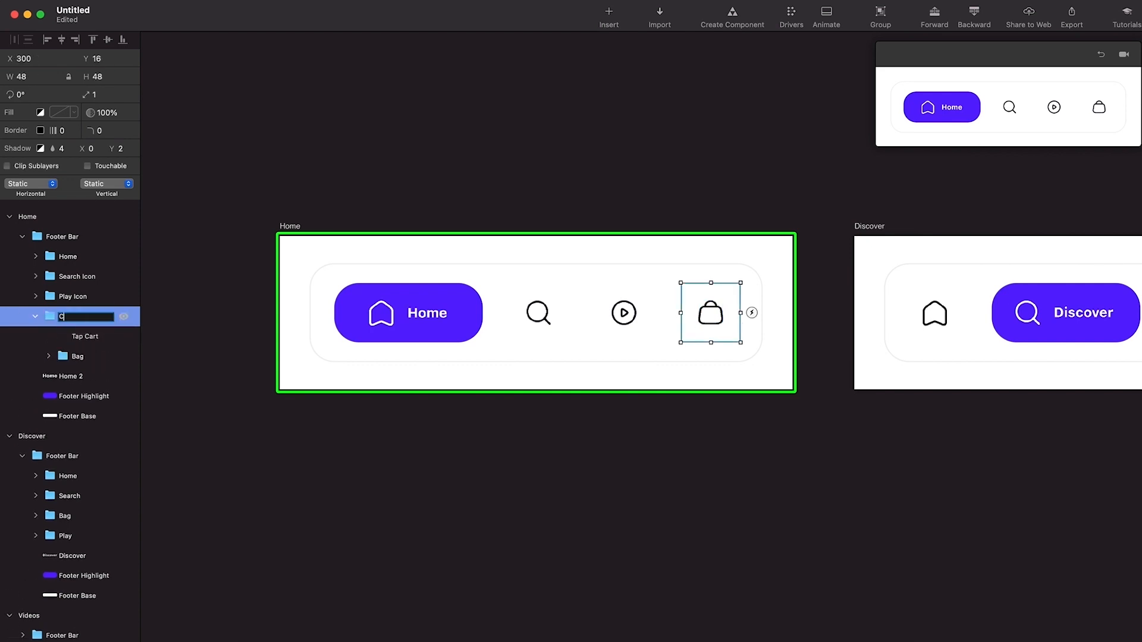
type("art Icon")
key("Return")
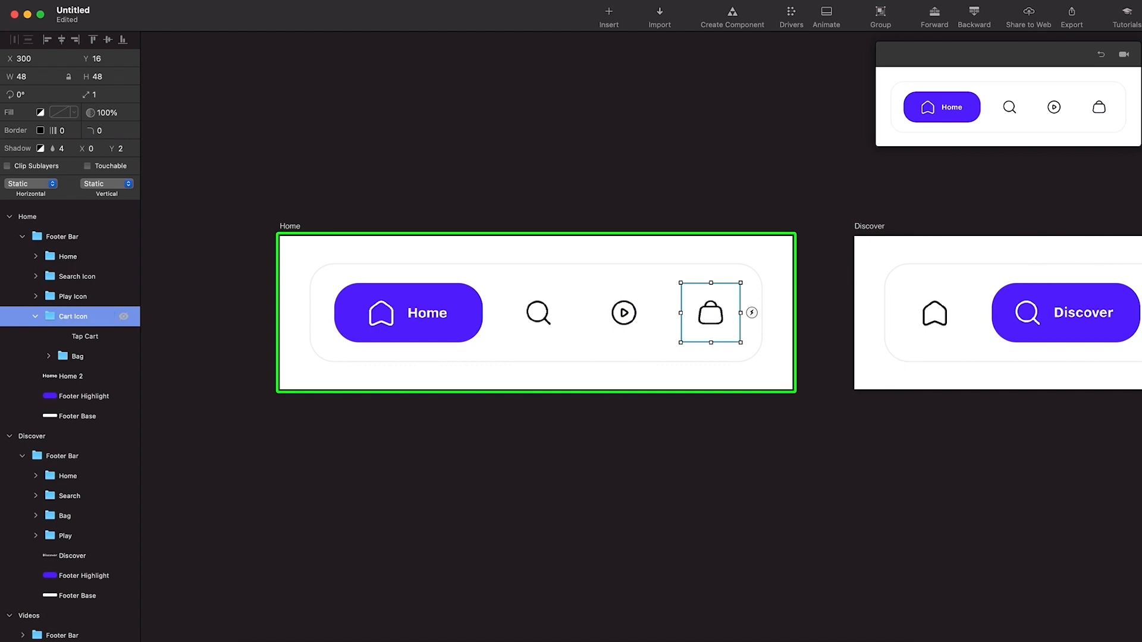
left_click(35, 316)
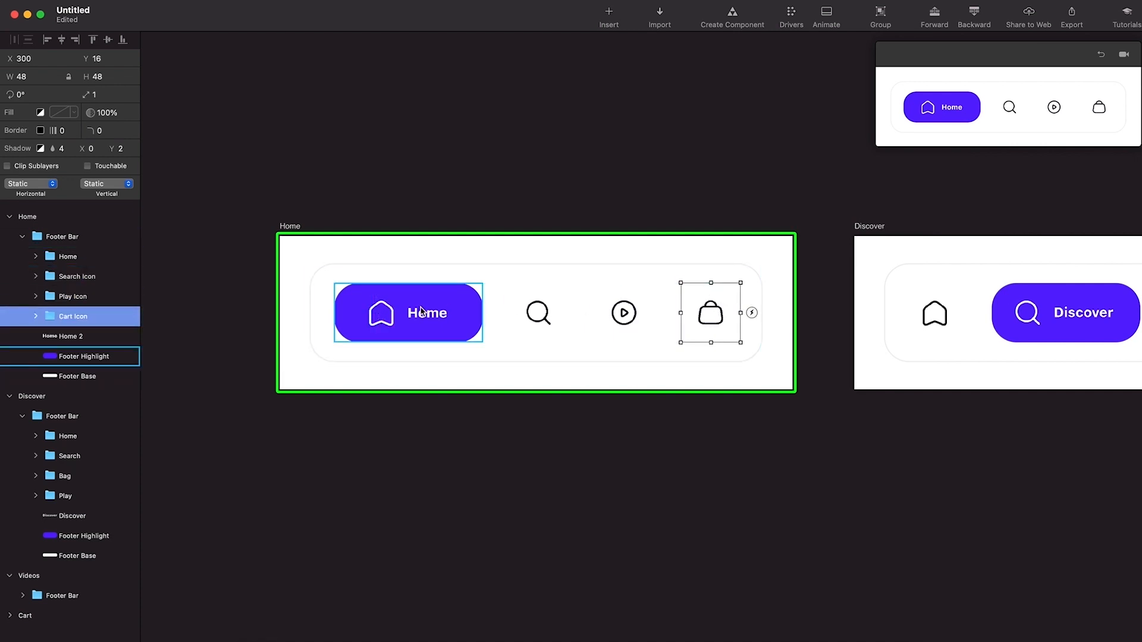
Add a Tap event to the Home artboard's Search Icon group that transitions to a new duplicate of the Home artboard.
left_click(546, 321)
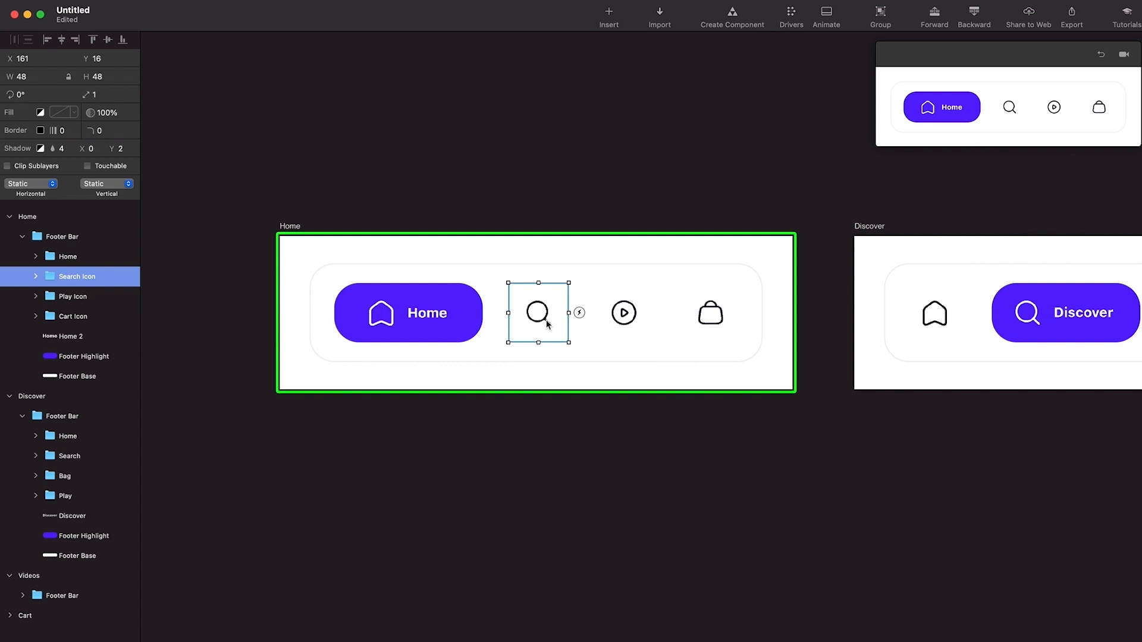
left_click(578, 313)
left_click(626, 221)
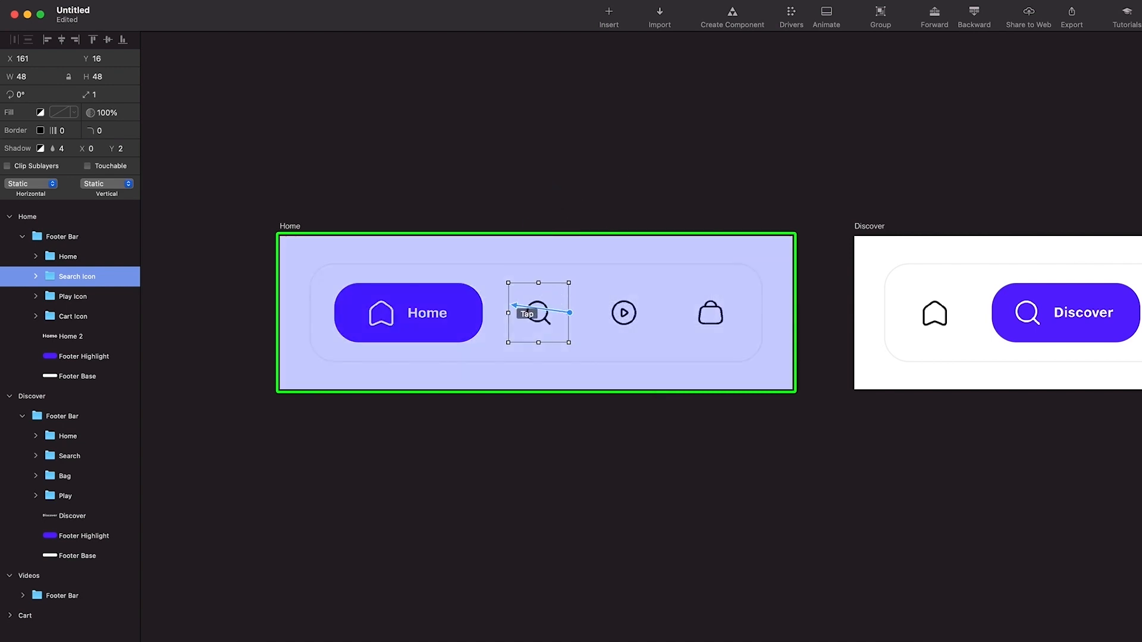
left_click(513, 305)
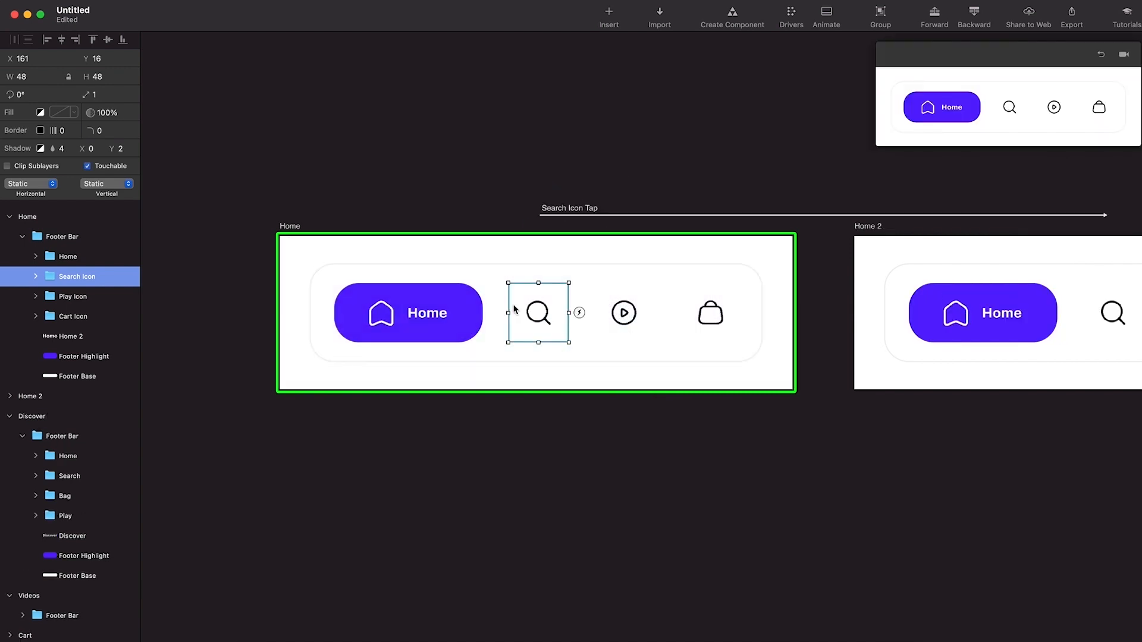
Nudge the Footer Highlight in the duplicated Home artboard right in large increments to X 110, behind the search icon.
scroll(515, 310, "right", 5)
scroll(515, 308, "down", 2)
scroll(327, 310, "left", 4)
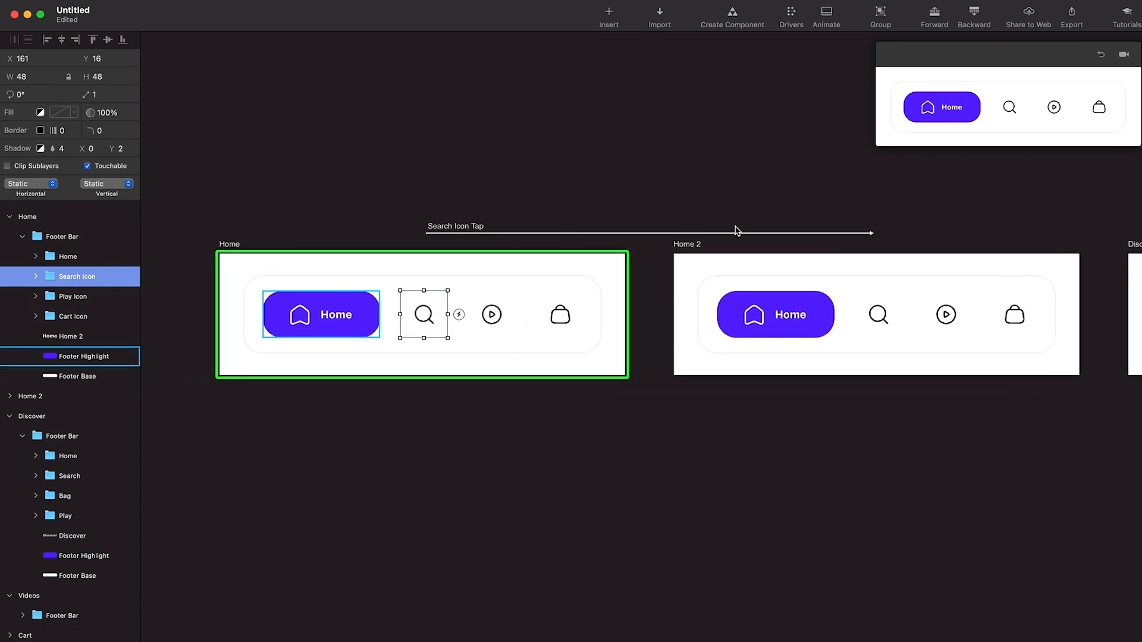
scroll(736, 265, "right", 5)
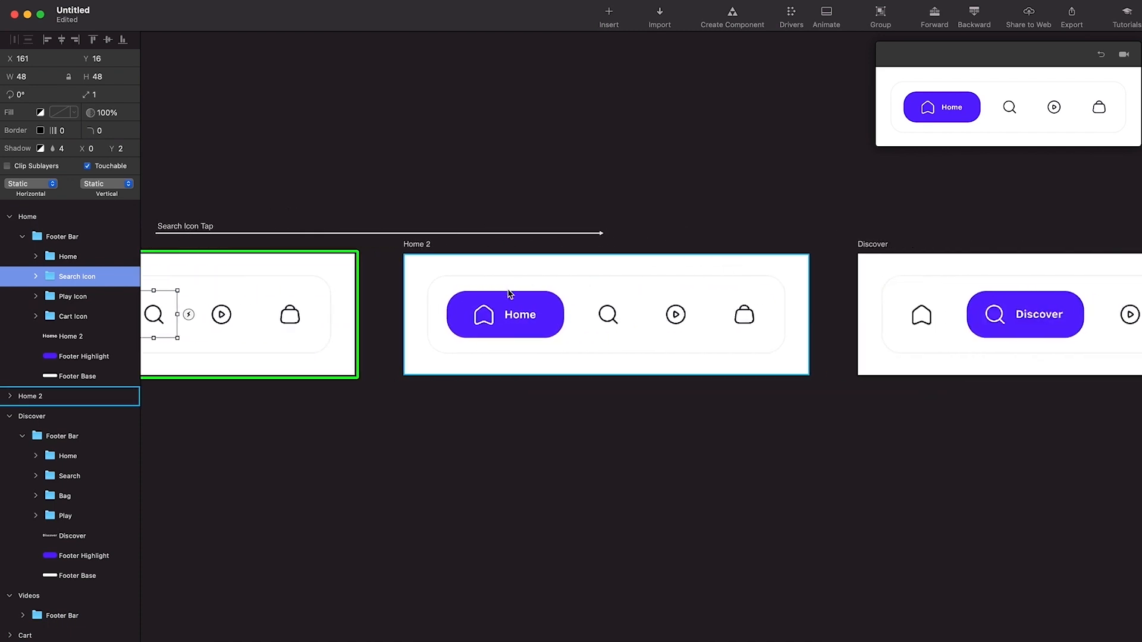
scroll(450, 290, "up", 3)
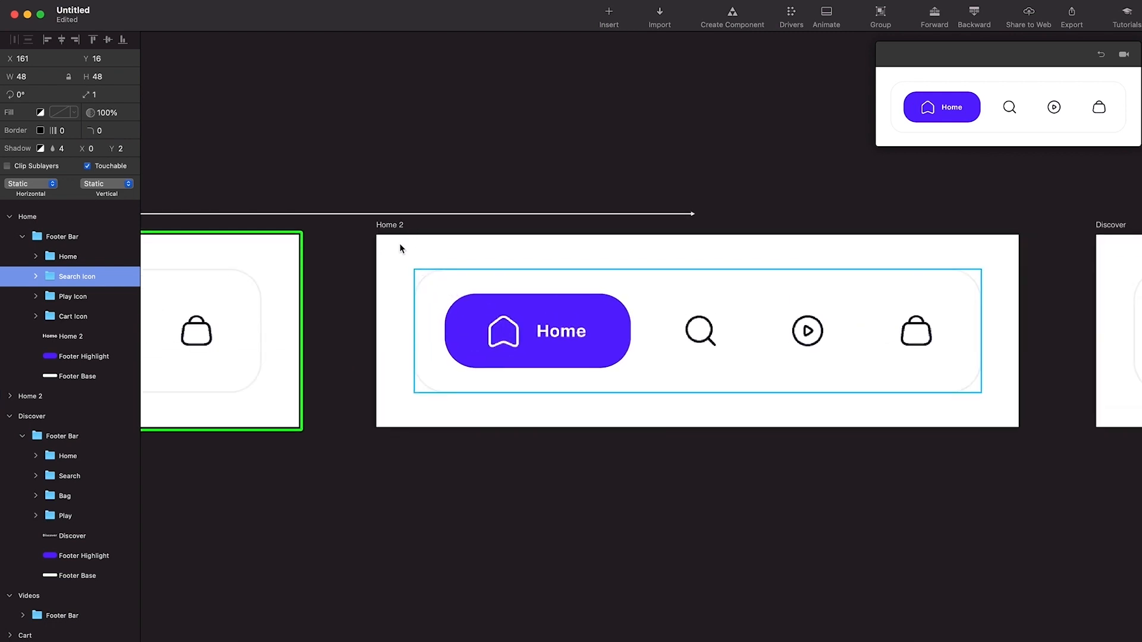
scroll(399, 248, "down", 2)
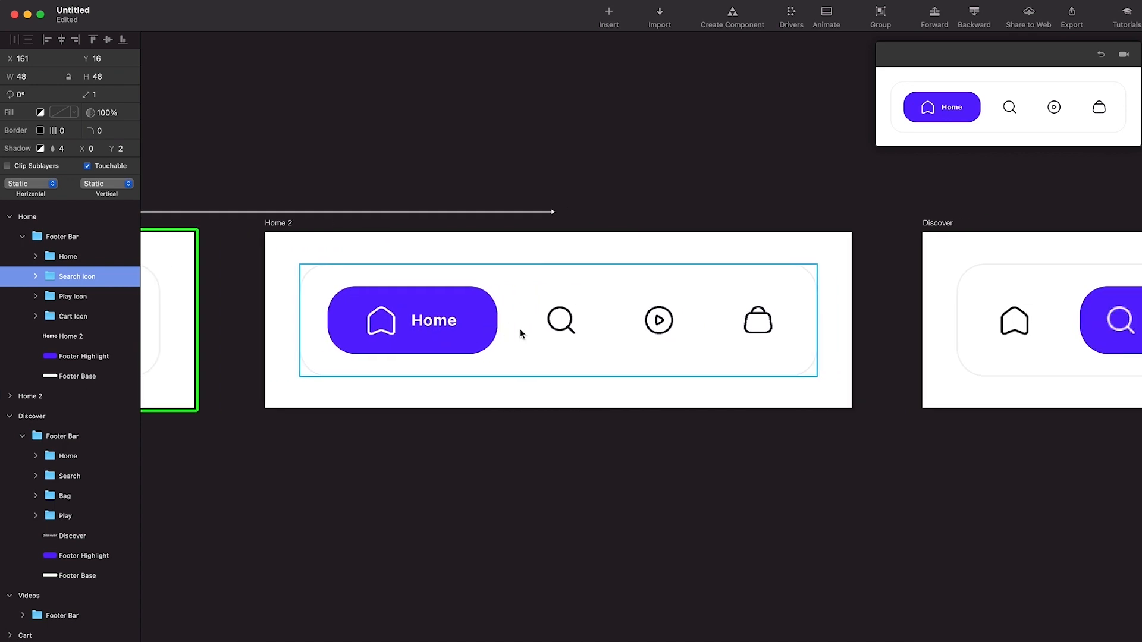
left_click(480, 298)
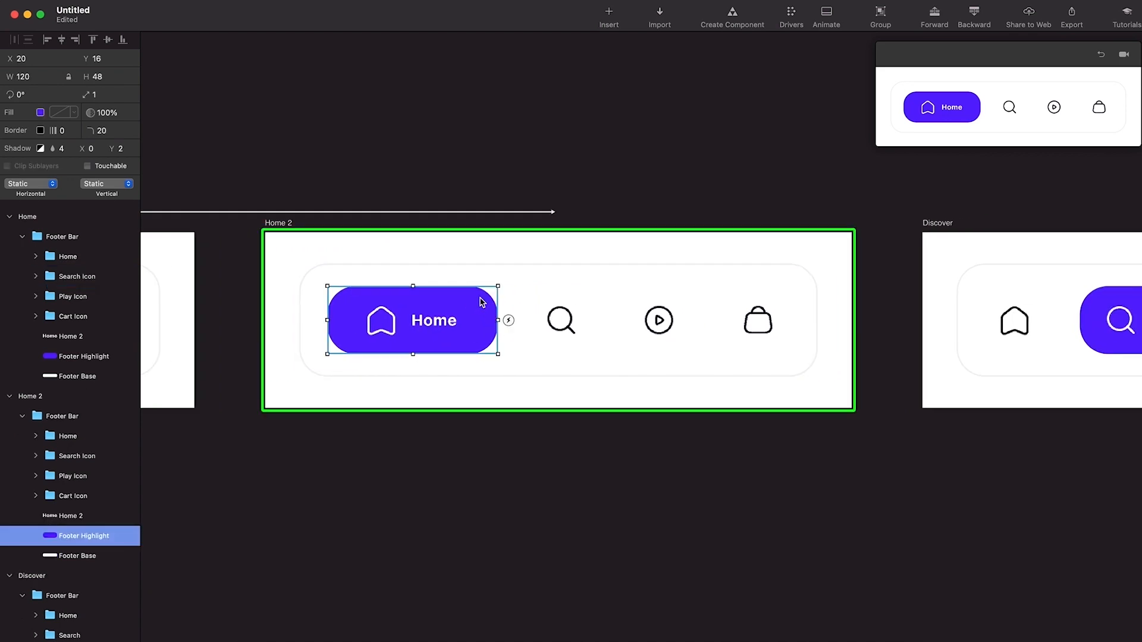
key("shift+Right")
key("shift+Right")
key("shift+Right")
key("shift+Right")
key("shift+Right")
key("shift+Right")
key("shift+Right")
key("shift+Right")
key("shift+Right")
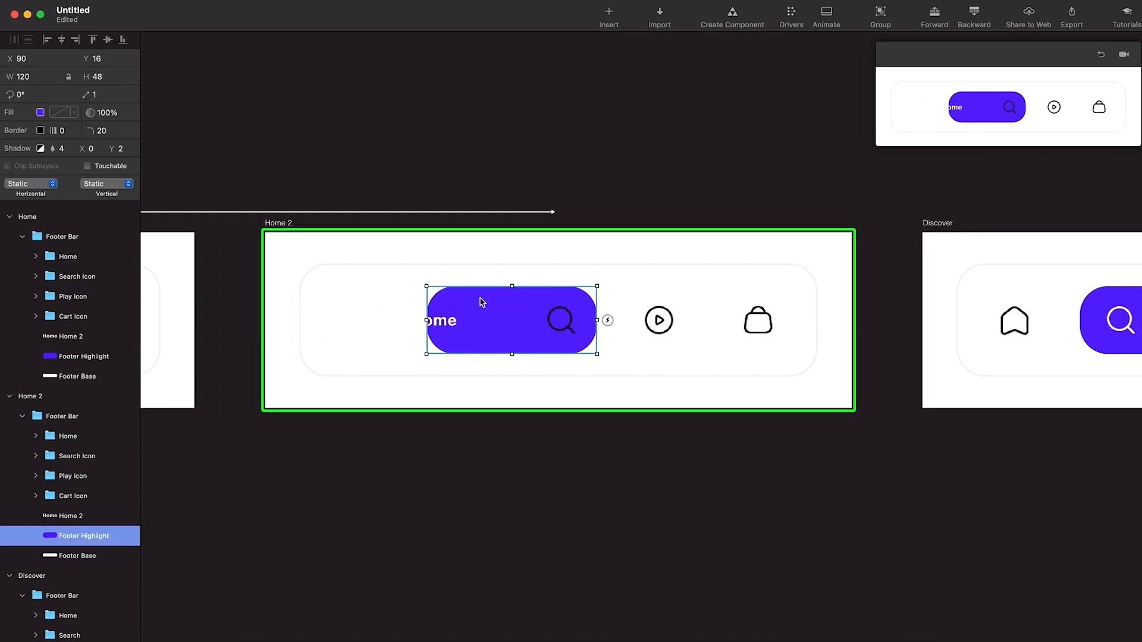
key("shift+Right")
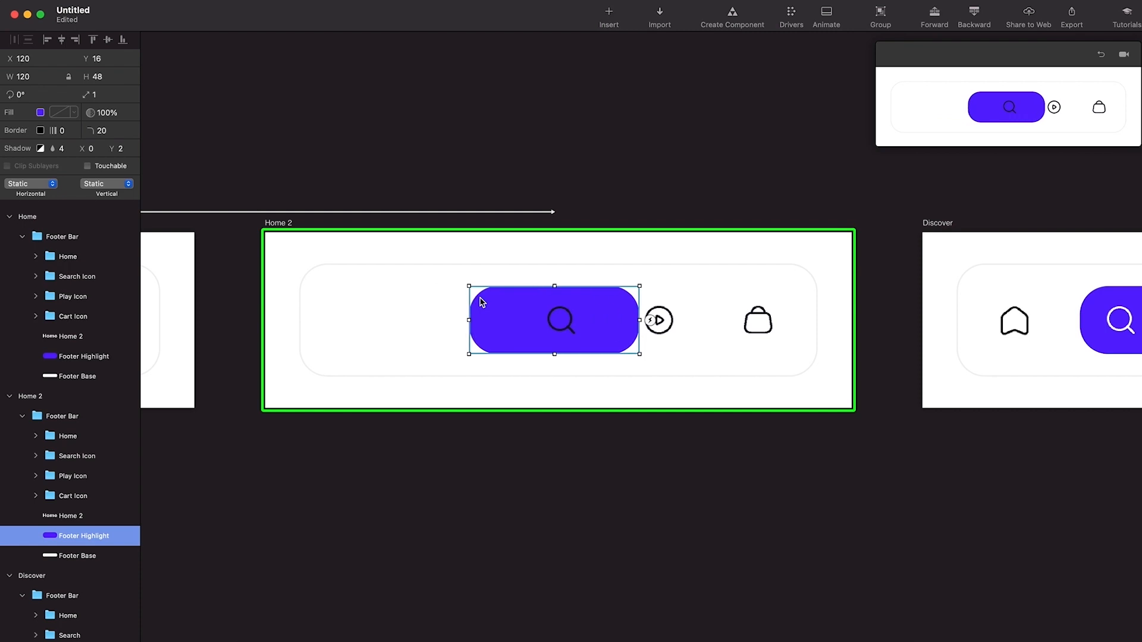
key("shift+Left")
Check the Discover artboard's highlight position and set the Home 2 artboard's Footer Highlight to the same X value, 87.
scroll(481, 301, "down", 3)
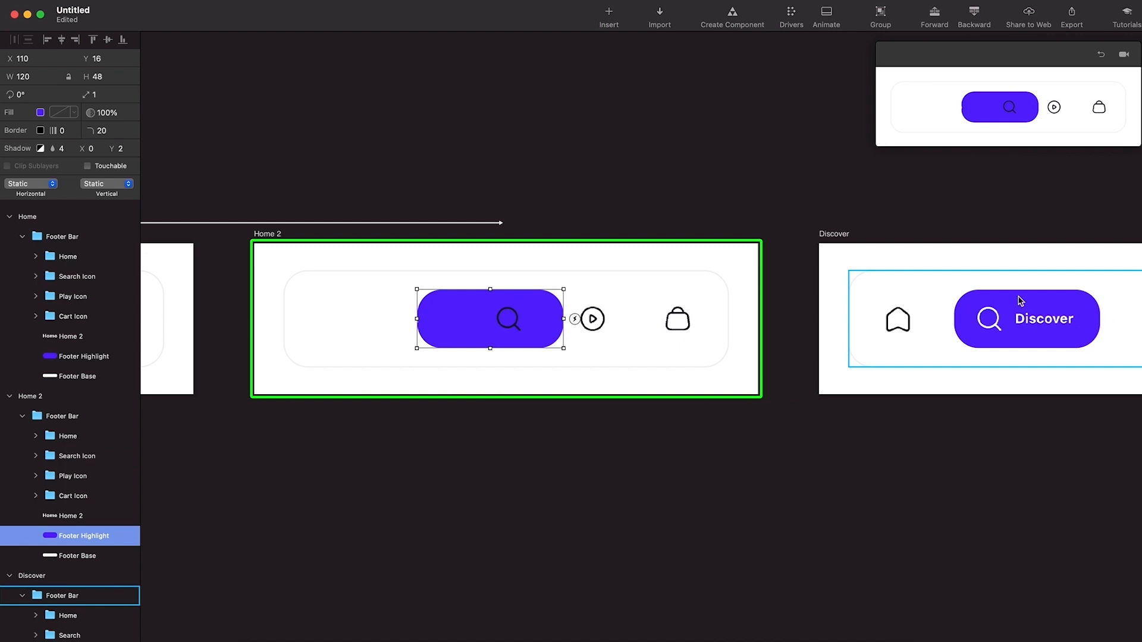
scroll(1020, 300, "right", 3)
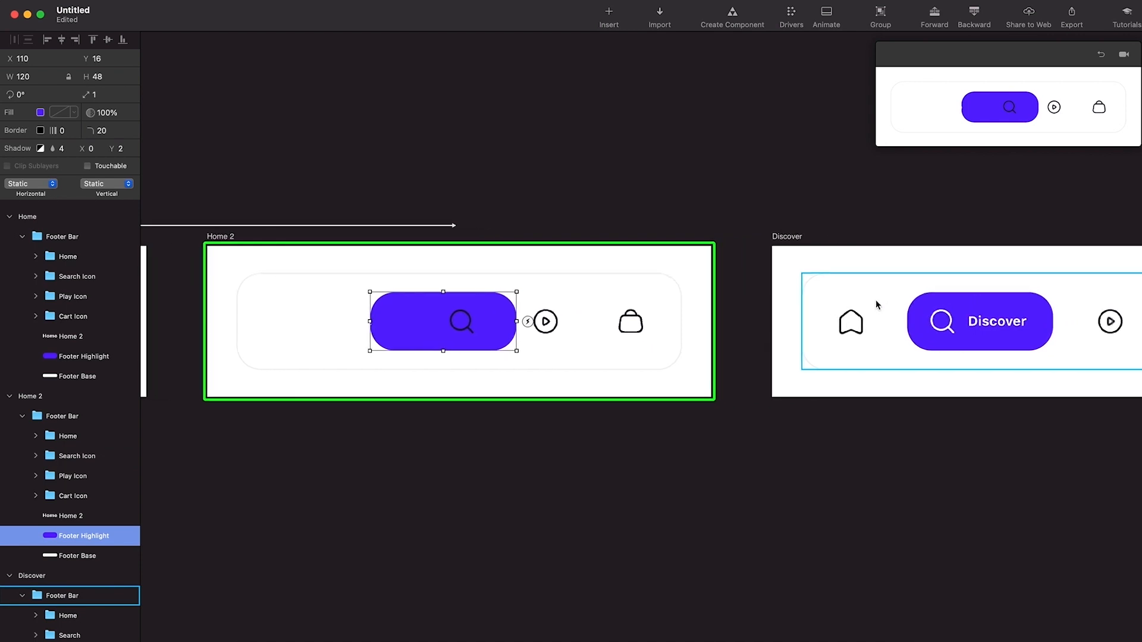
left_click(916, 304)
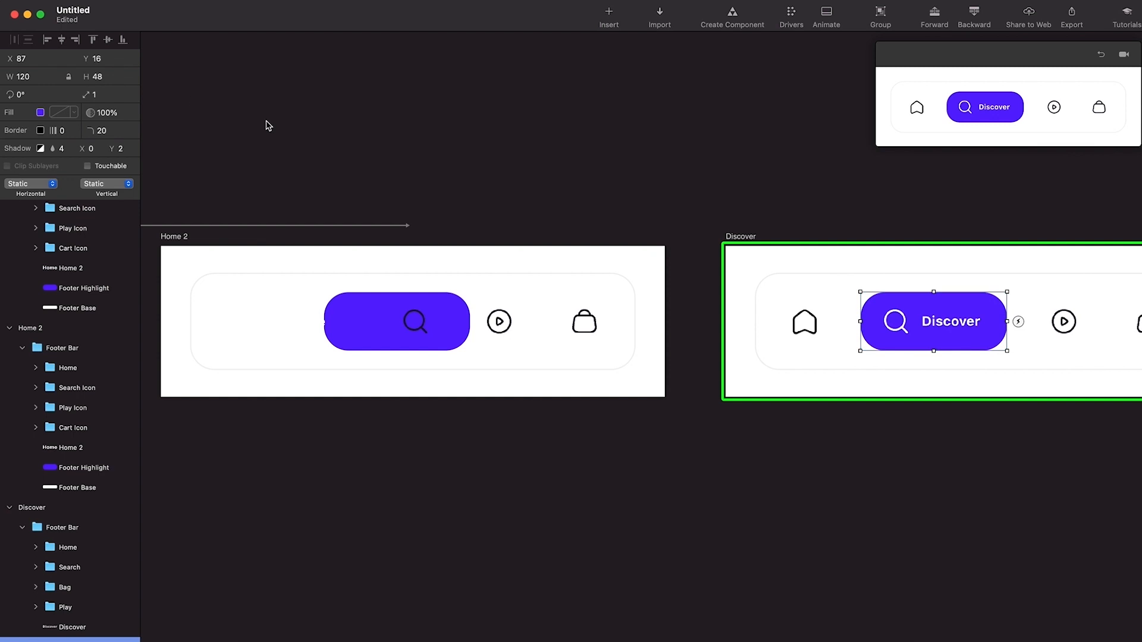
scroll(386, 238, "left", 3)
left_click(467, 308)
left_click(29, 61)
type("87")
key("Return")
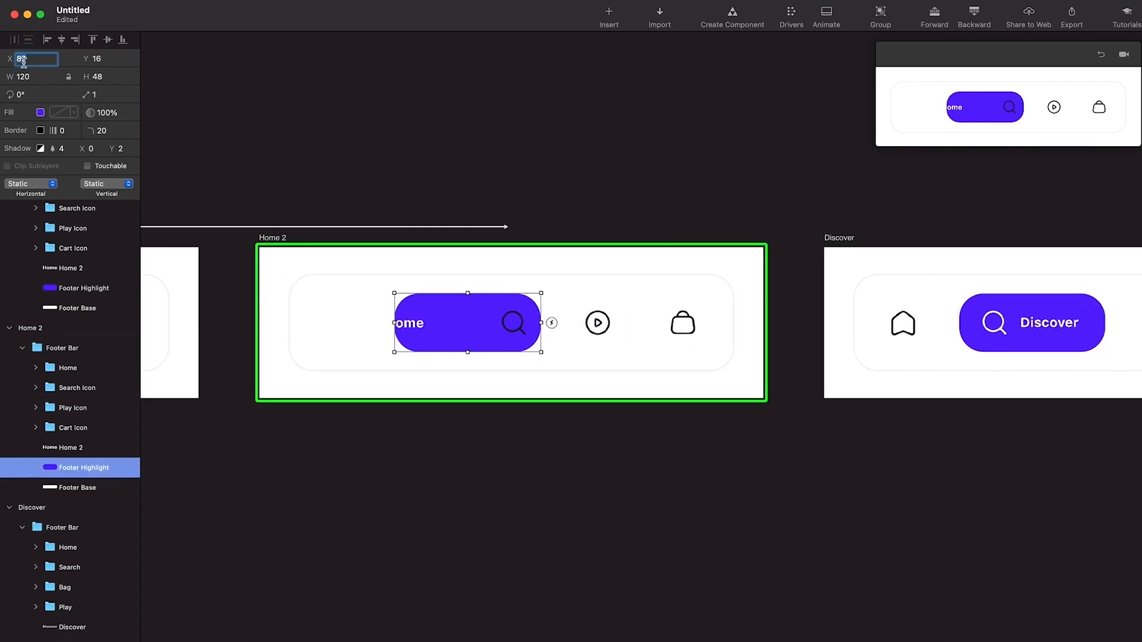
Shift the Home text label in the Home 2 artboard right to X 99,94 and set its opacity to 0%.
scroll(438, 338, "left", 4)
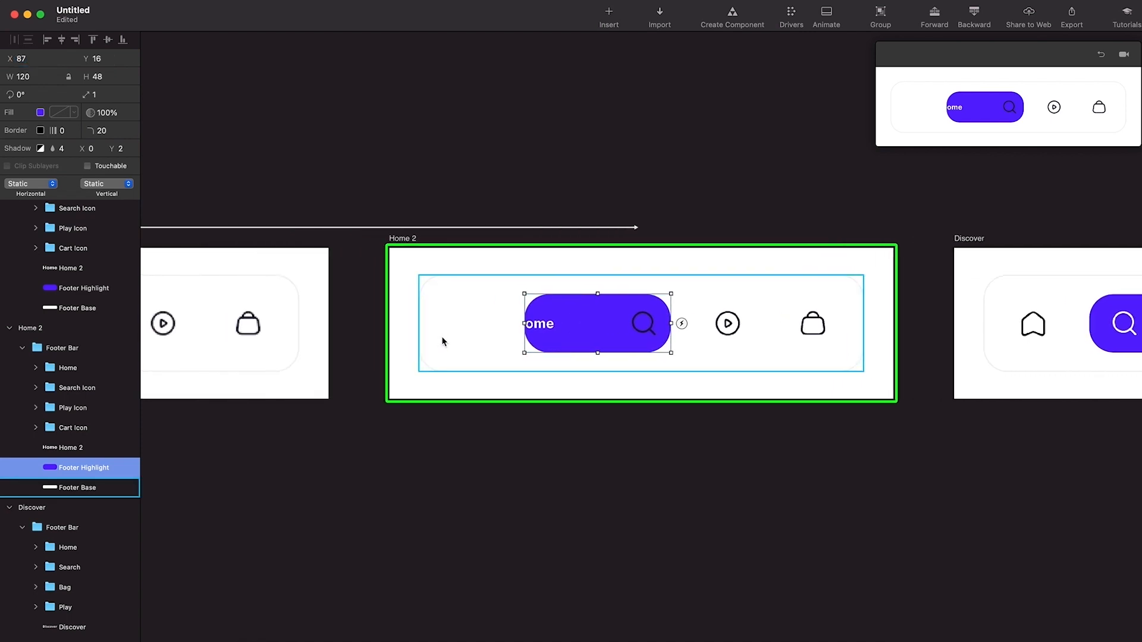
left_click(544, 331)
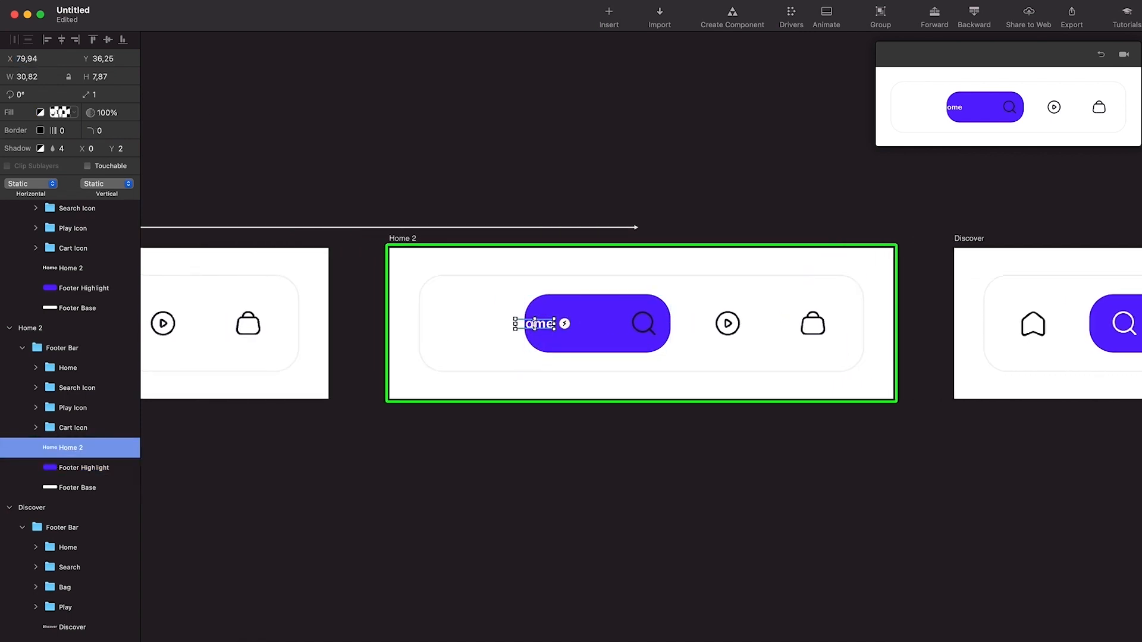
left_click(546, 329)
left_click(545, 331)
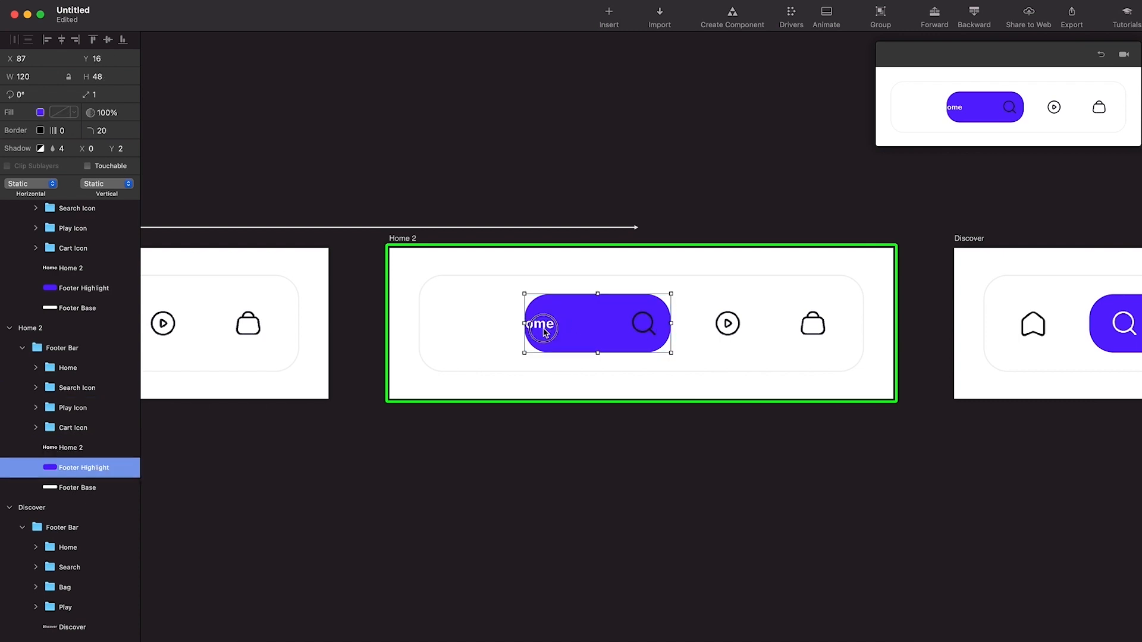
left_click(544, 330)
key("shift+Right")
key("shift+Right")
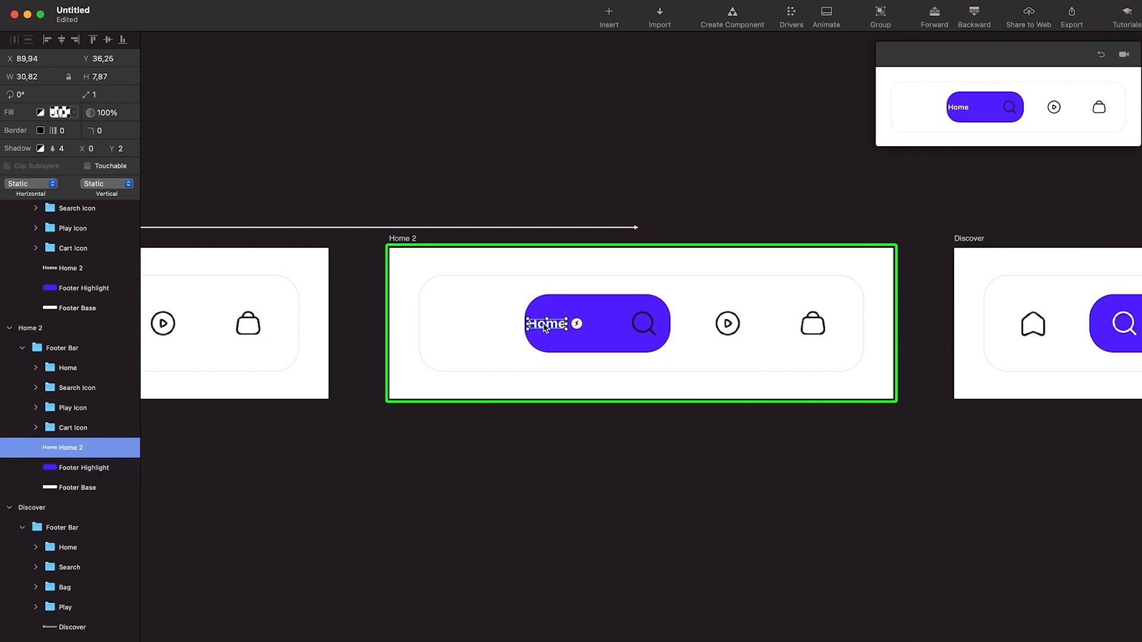
left_click_drag(91, 112, 3, 119)
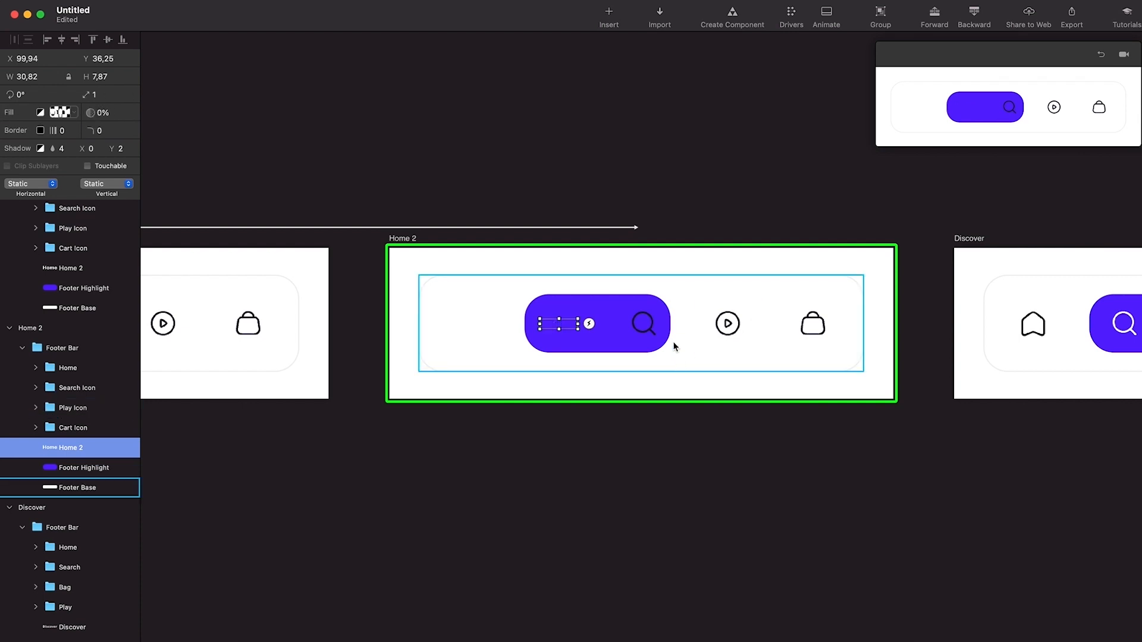
Copy the black home icon from the Discover artboard into the Home 2 artboard's Footer Bar group, above its Home layer.
scroll(675, 343, "right", 3)
scroll(677, 340, "left", 6)
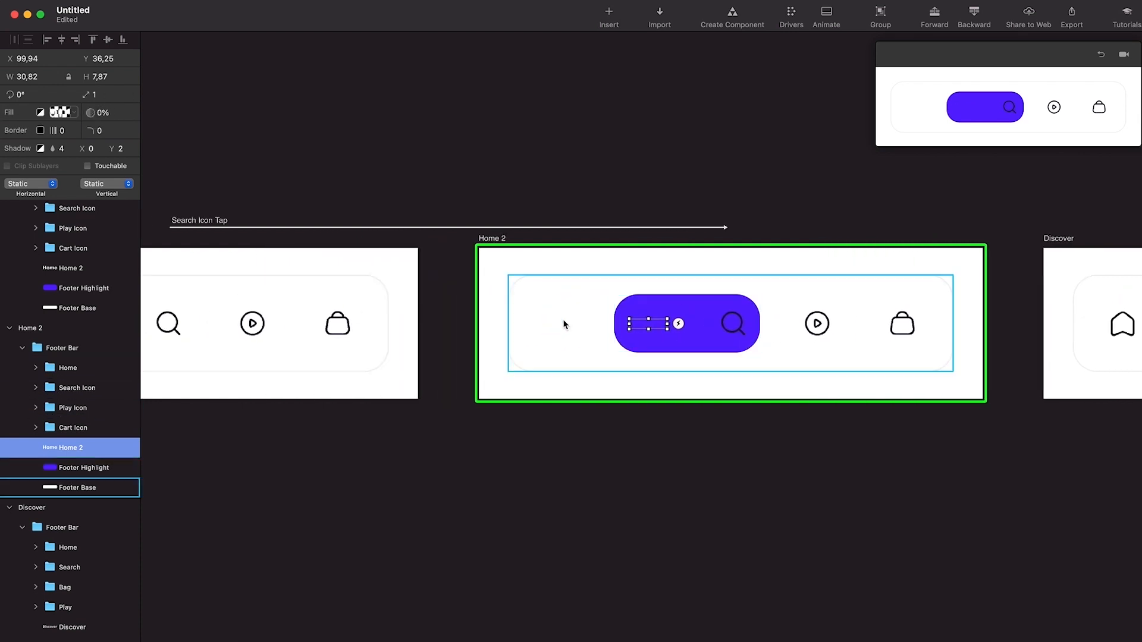
left_click(588, 319)
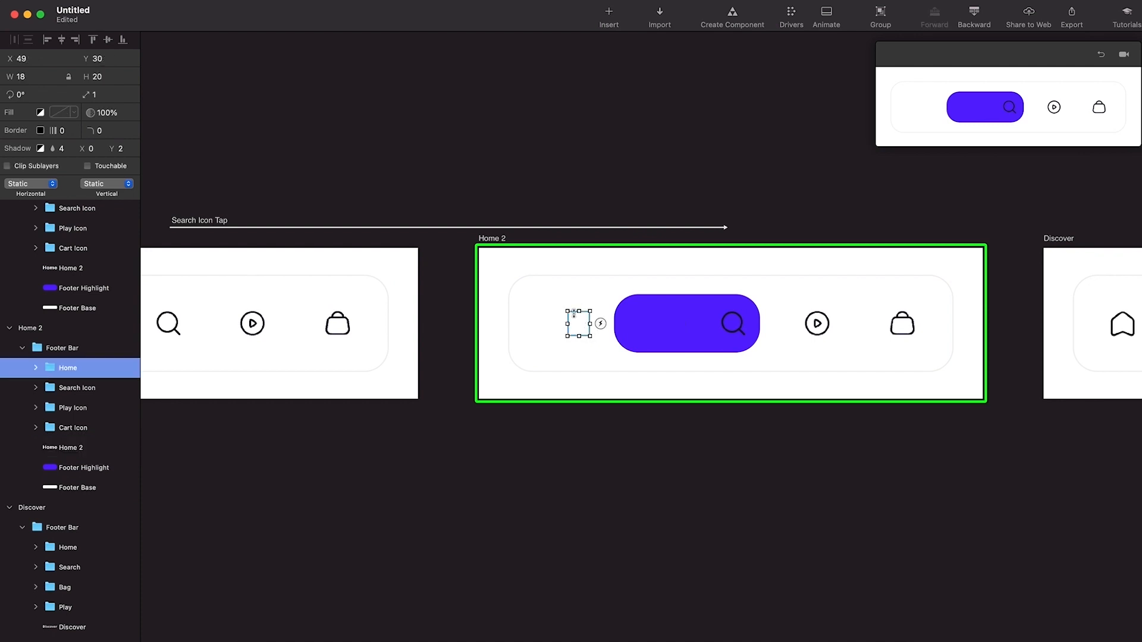
scroll(584, 330, "right", 10)
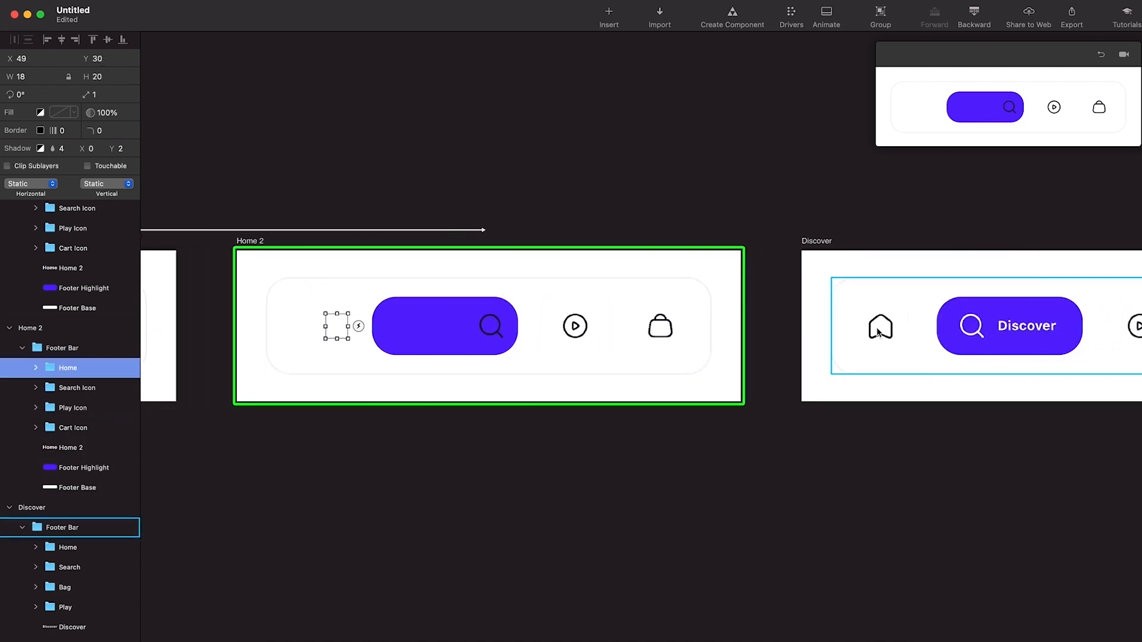
left_click(885, 330)
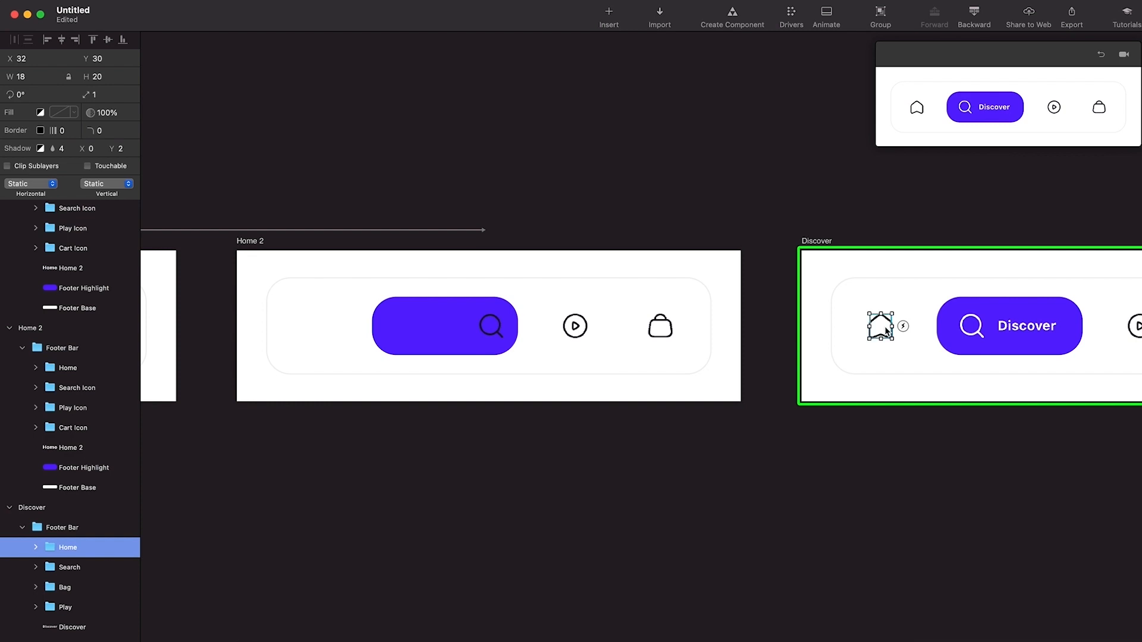
scroll(886, 331, "left", 10)
left_click(683, 316)
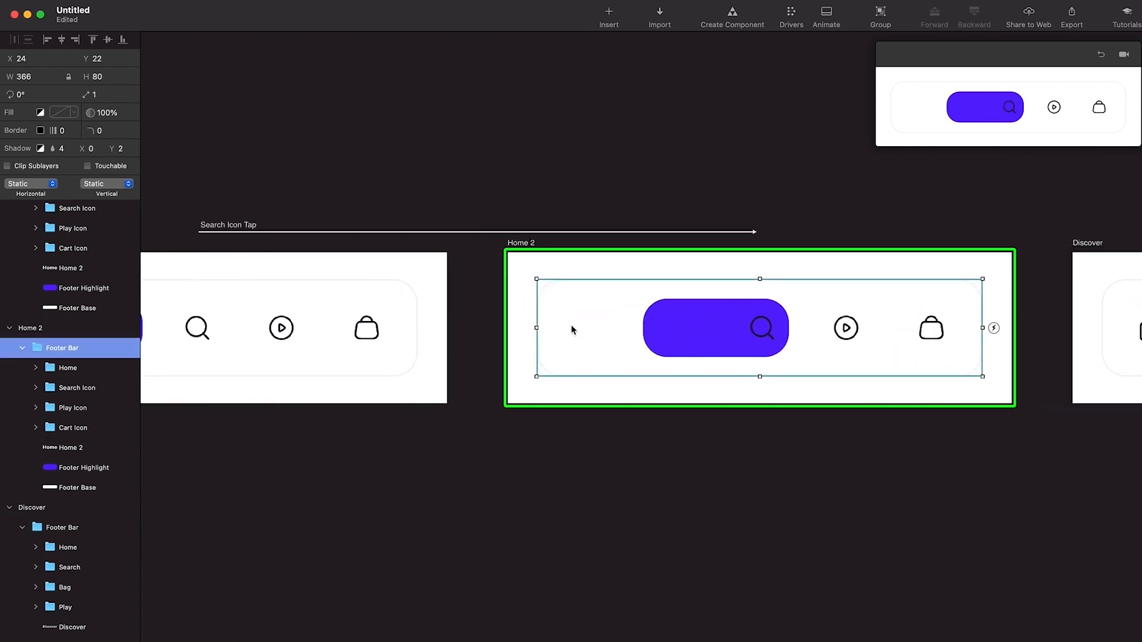
key("super+v")
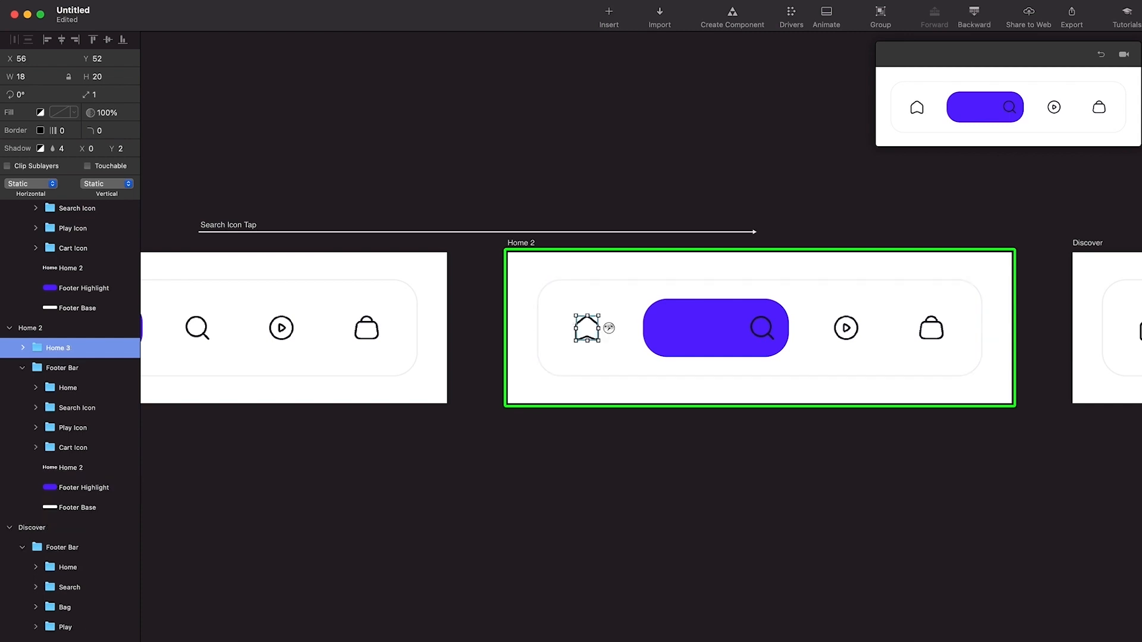
scroll(567, 363, "up", 5)
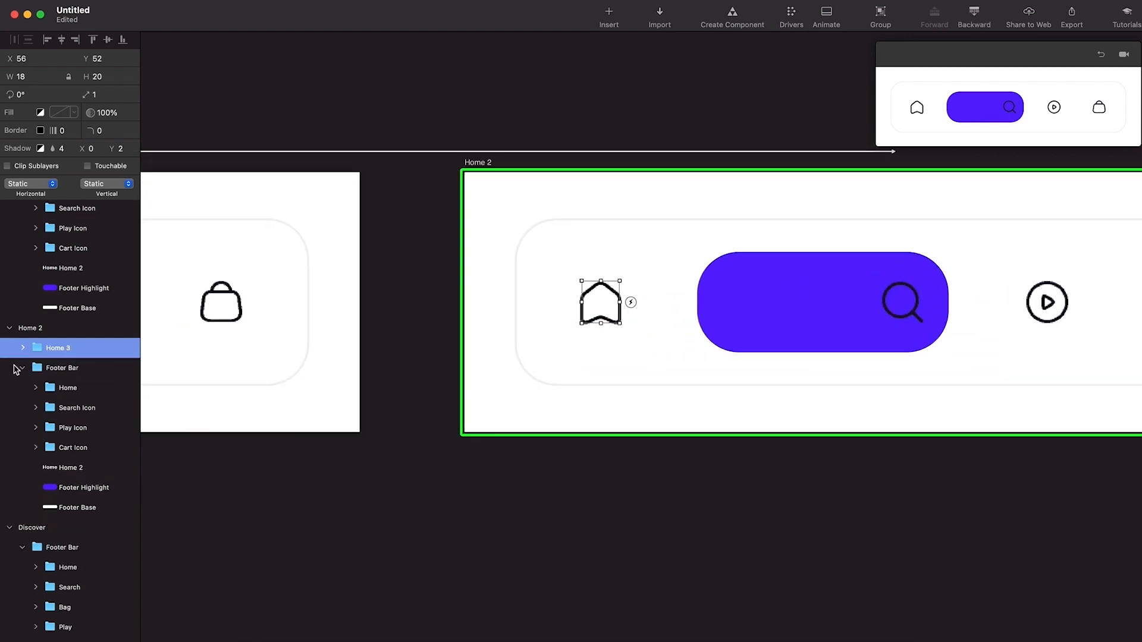
left_click_drag(63, 350, 65, 381)
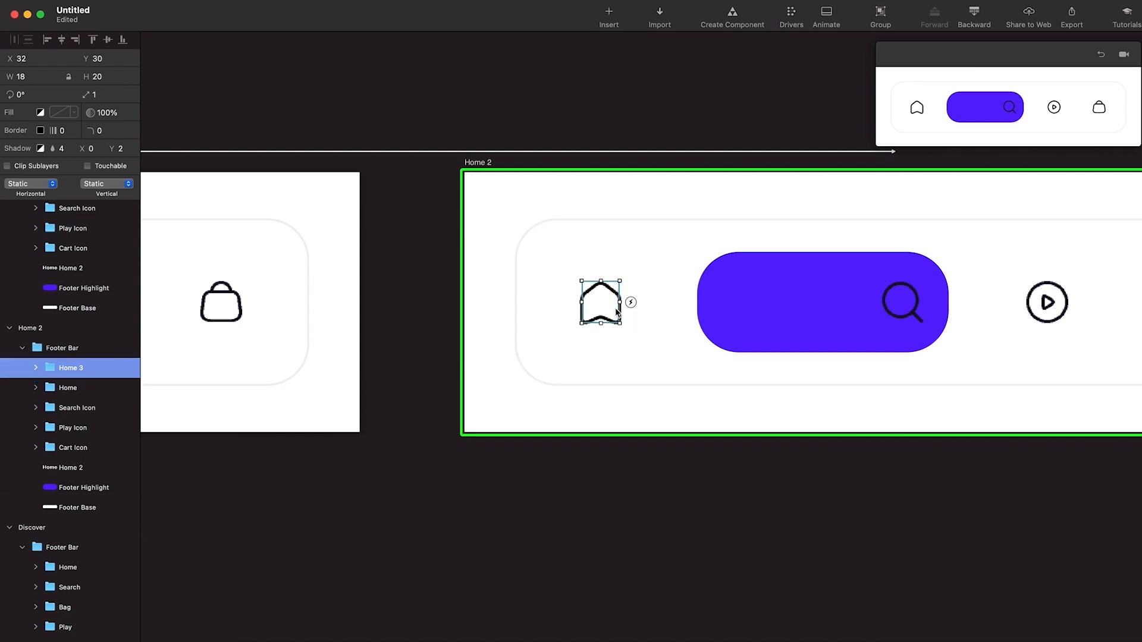
scroll(614, 310, "down", 1)
scroll(614, 310, "down", 2)
scroll(612, 309, "left", 8)
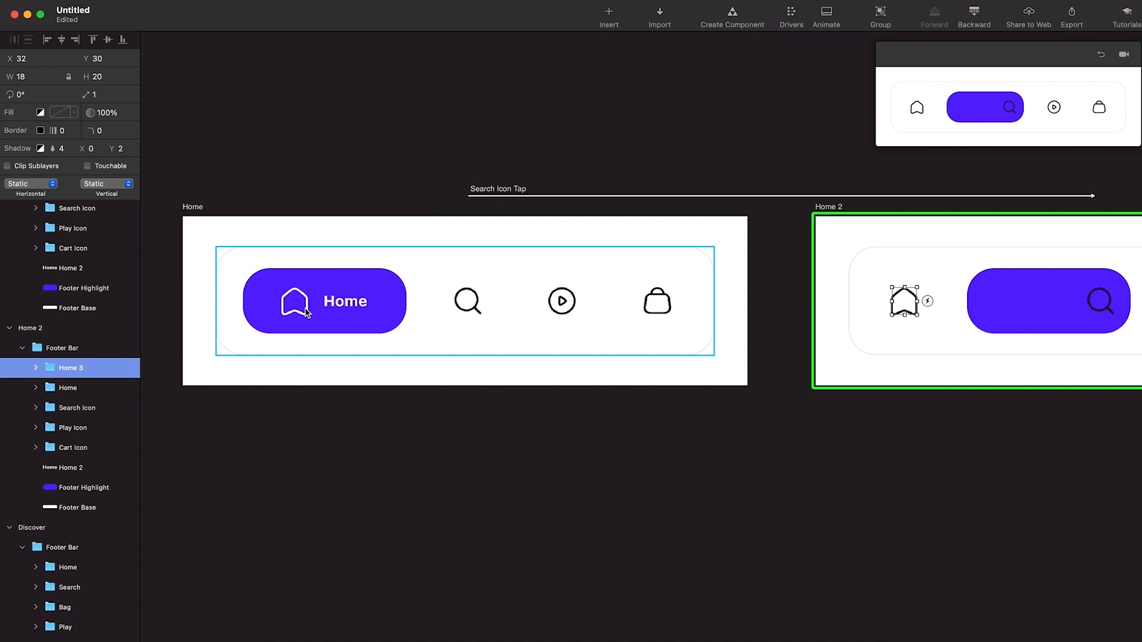
Make the white Home icon layer in the Home 2 artboard's Footer Bar fully transparent.
scroll(299, 313, "right", 8)
scroll(673, 352, "left", 1)
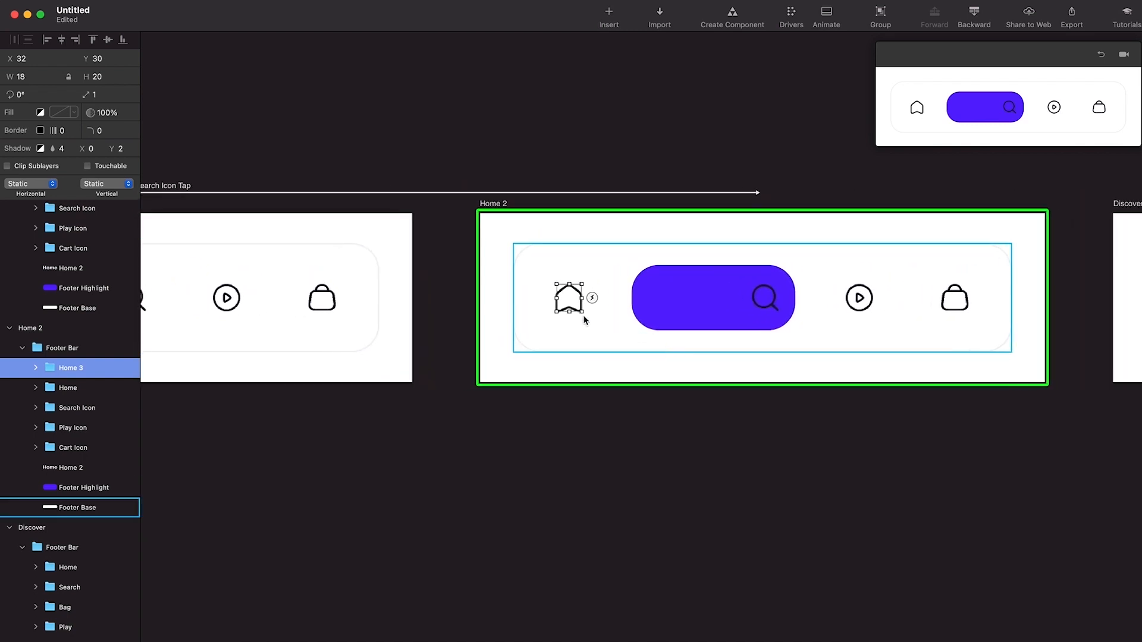
left_click(66, 390)
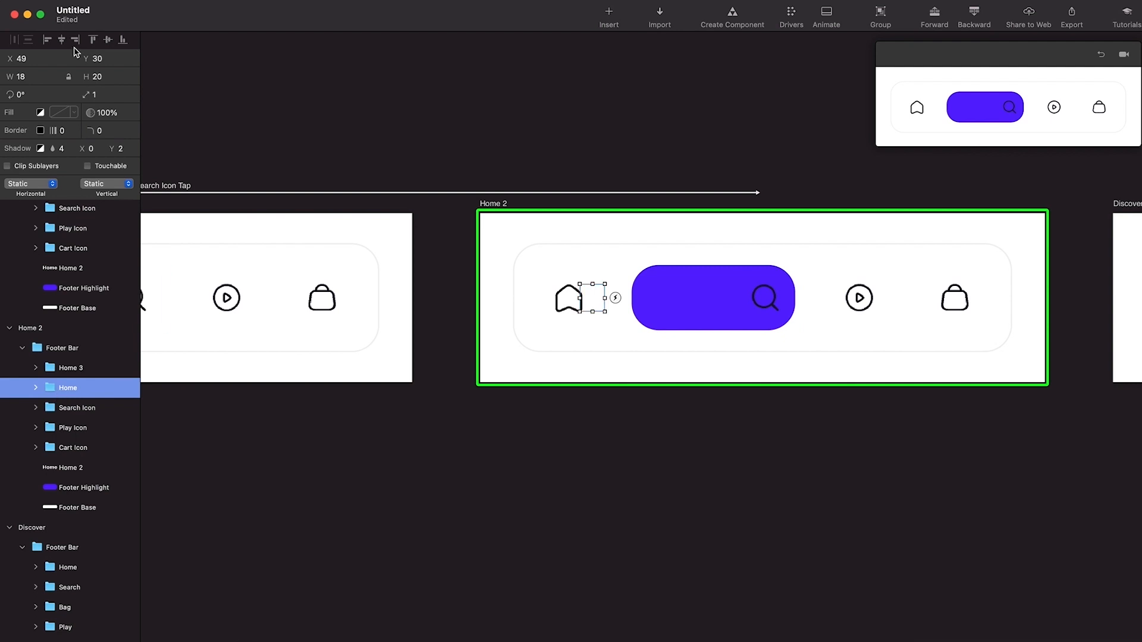
left_click_drag(93, 110, 1, 112)
Copy the black home icon from the Home 2 artboard into the Home artboard's Footer Bar, just above Footer Highlight.
left_click(571, 308)
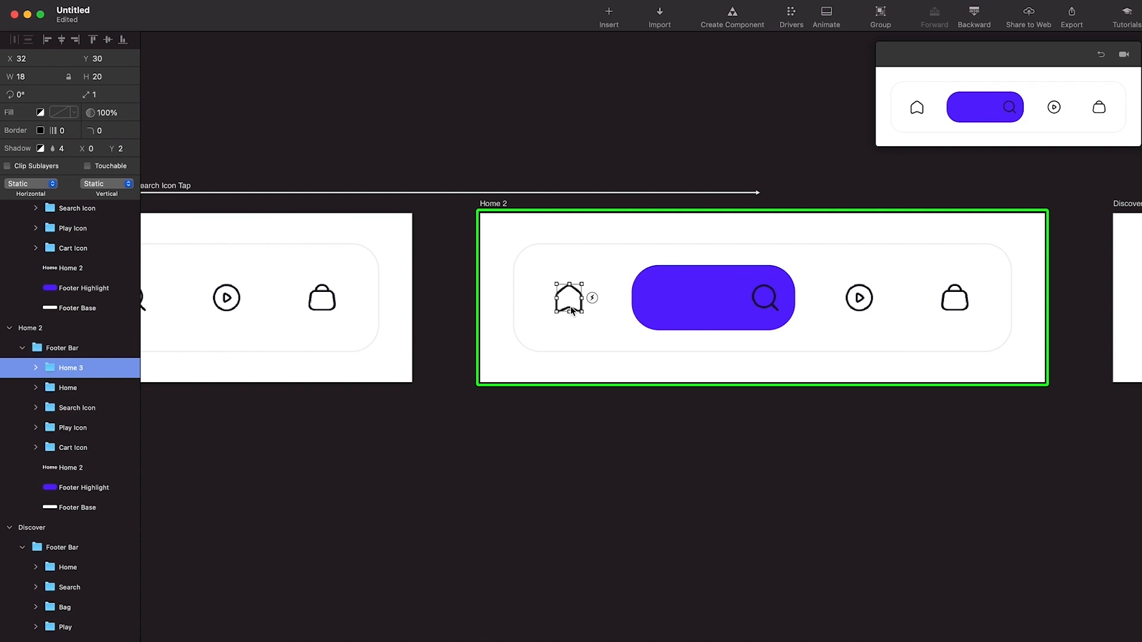
scroll(568, 306, "left", 3)
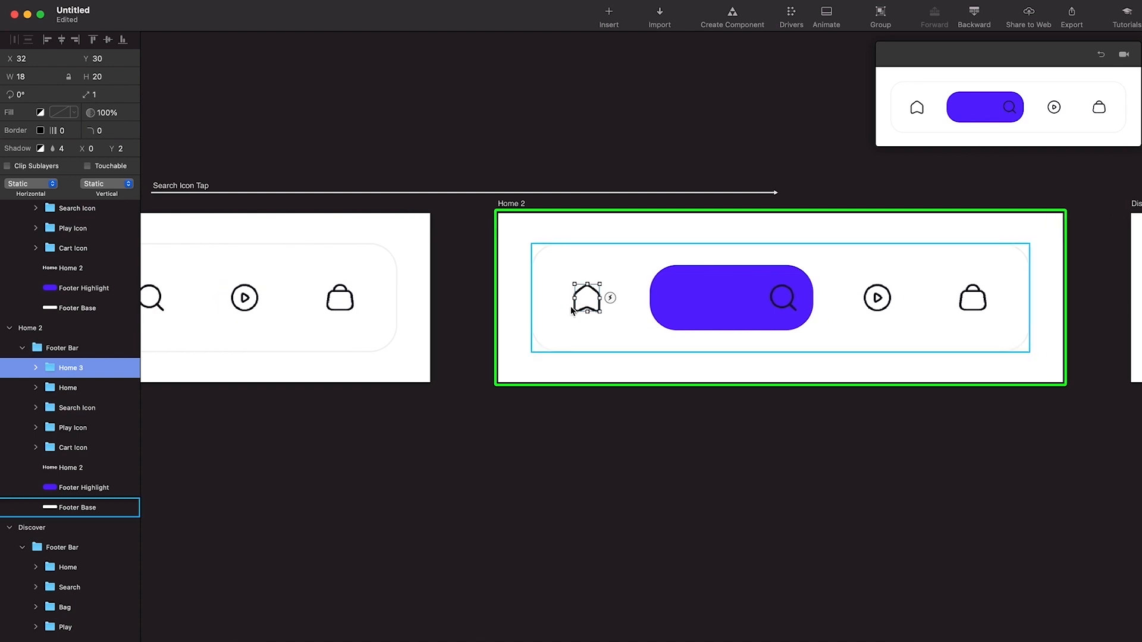
scroll(605, 296, "left", 10)
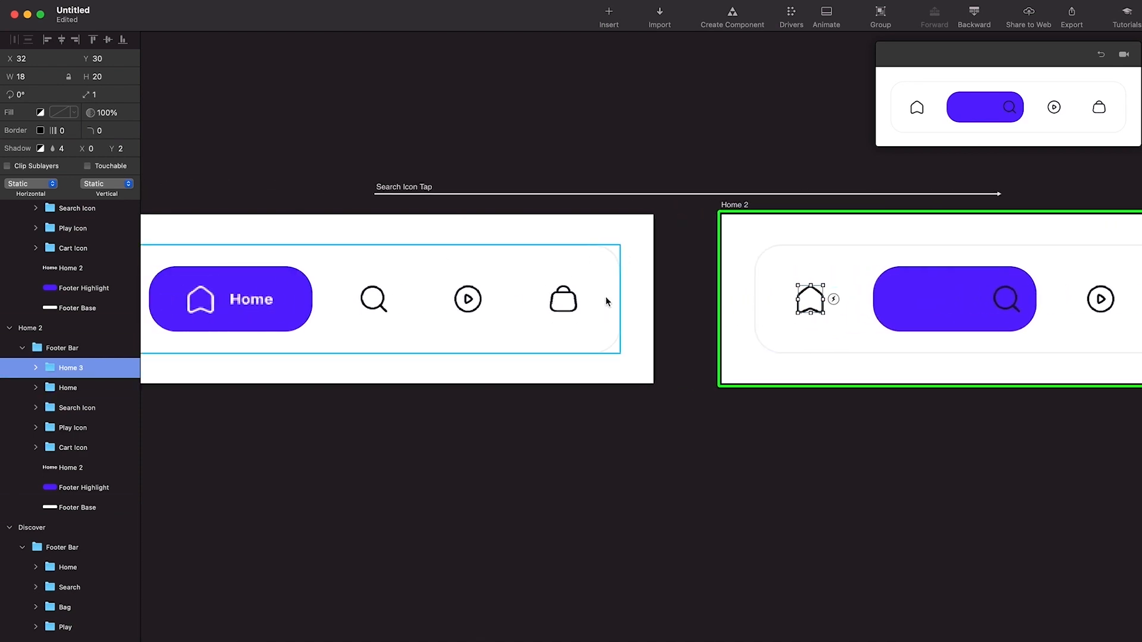
left_click(515, 297)
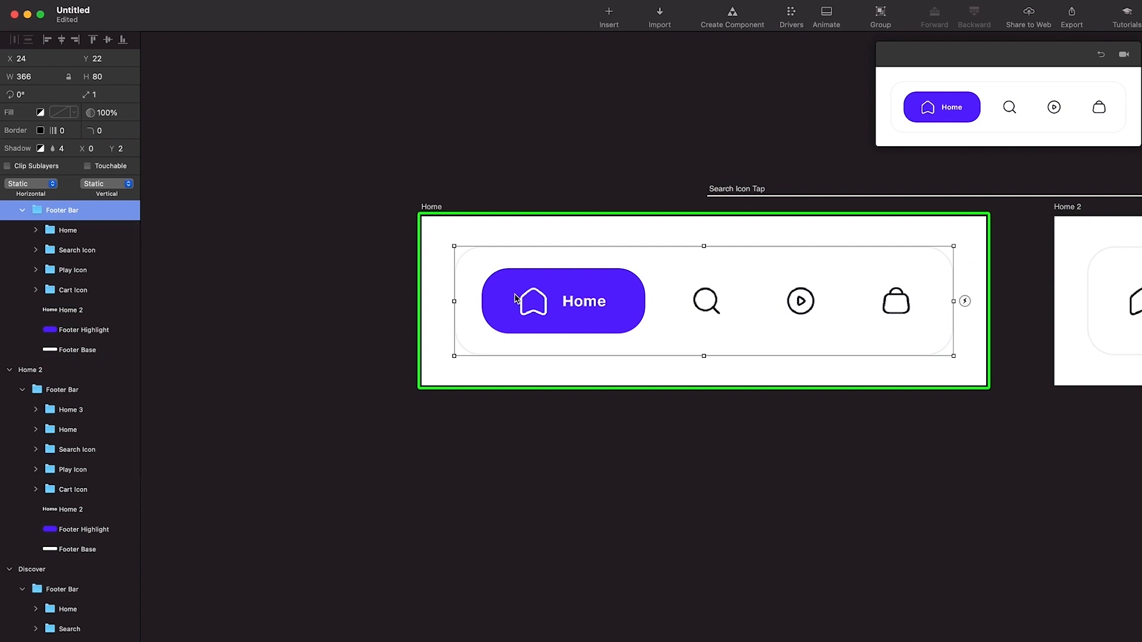
scroll(515, 297, "right", 4)
left_click(521, 290)
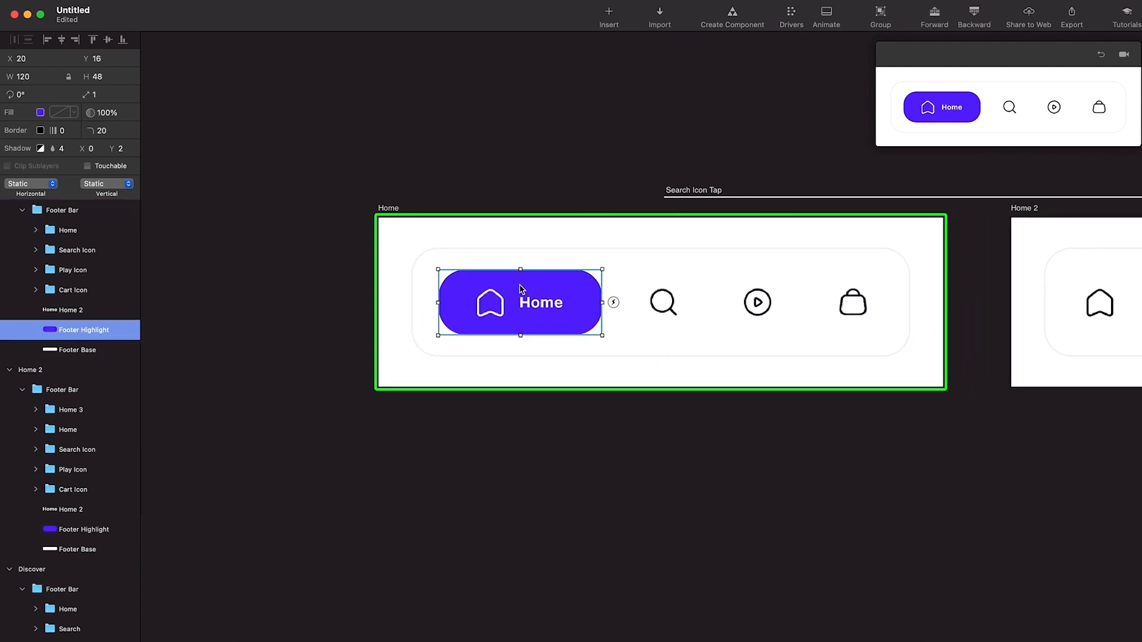
key("super+v")
Move the pasted black home icon to X 49, over the white home icon, and set its opacity to 0%.
scroll(521, 290, "up", 3)
key("shift+Right")
key("shift+Right")
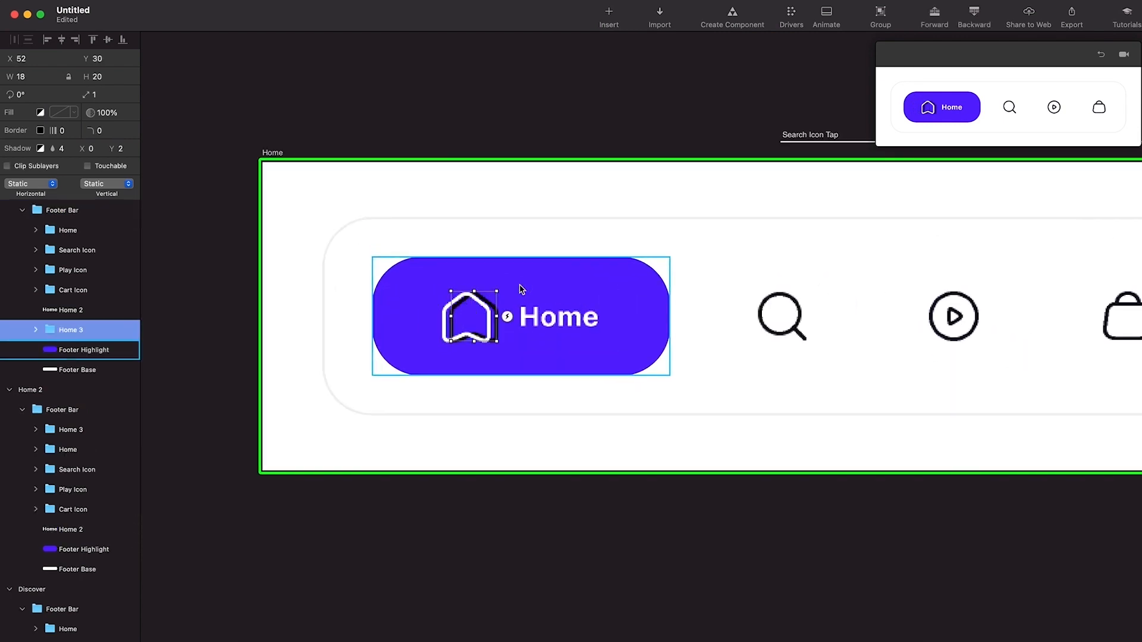
key("Left")
key("Left")
key("Left")
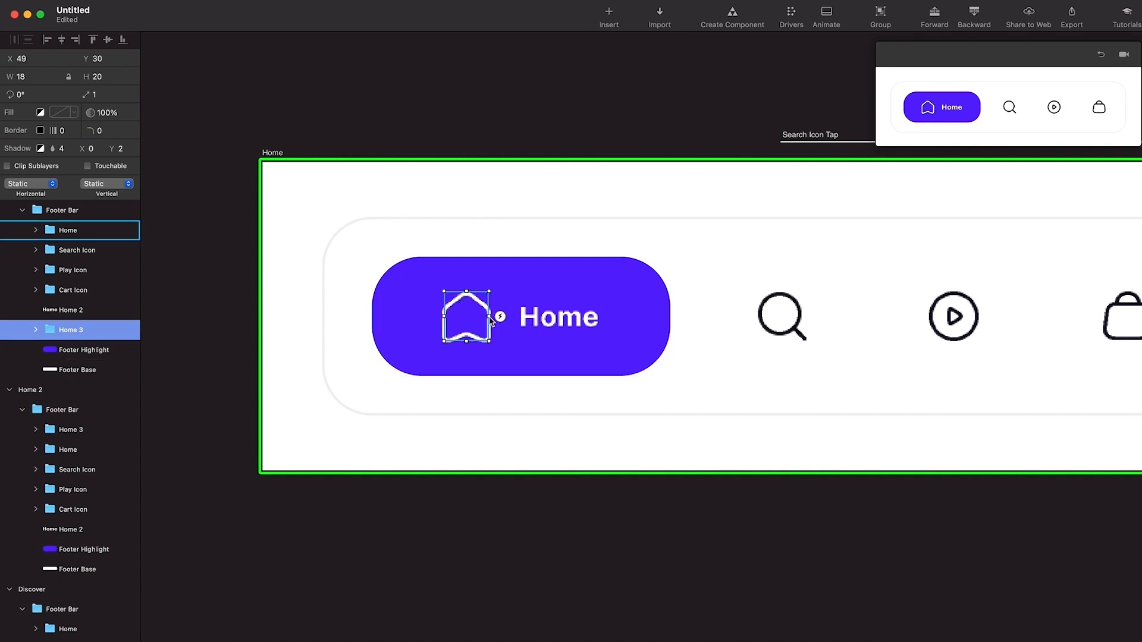
left_click_drag(95, 109, 1, 110)
scroll(558, 272, "down", 2)
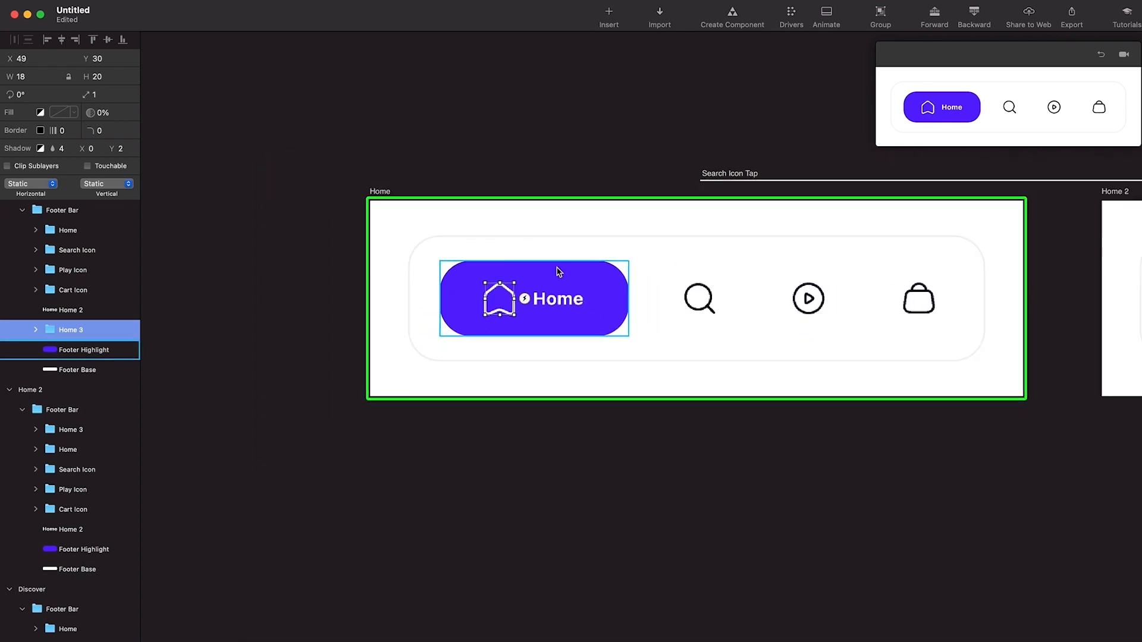
Compare the highlight and home icon layers in the Home and Home 2 artboards with the Discover design.
scroll(558, 272, "right", 4)
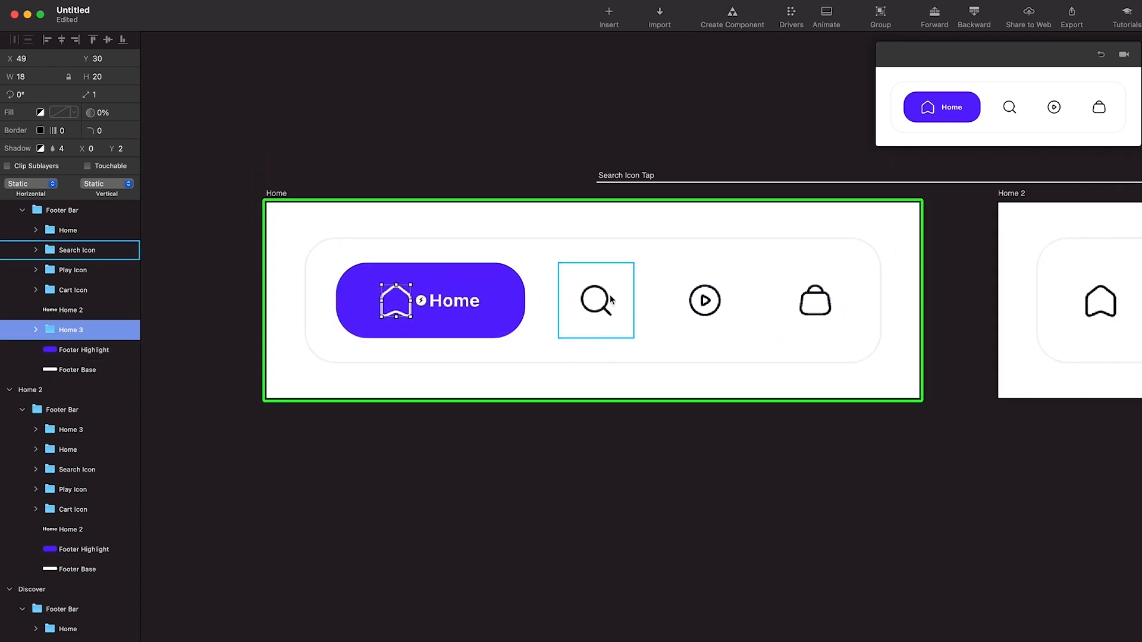
scroll(416, 286, "right", 4)
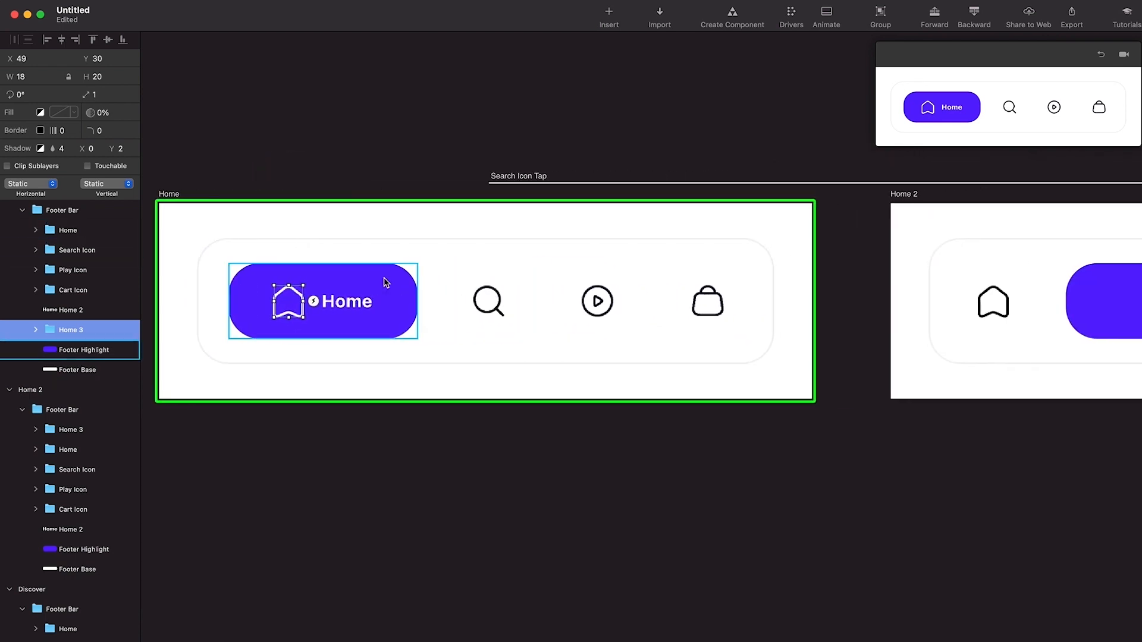
left_click(368, 281)
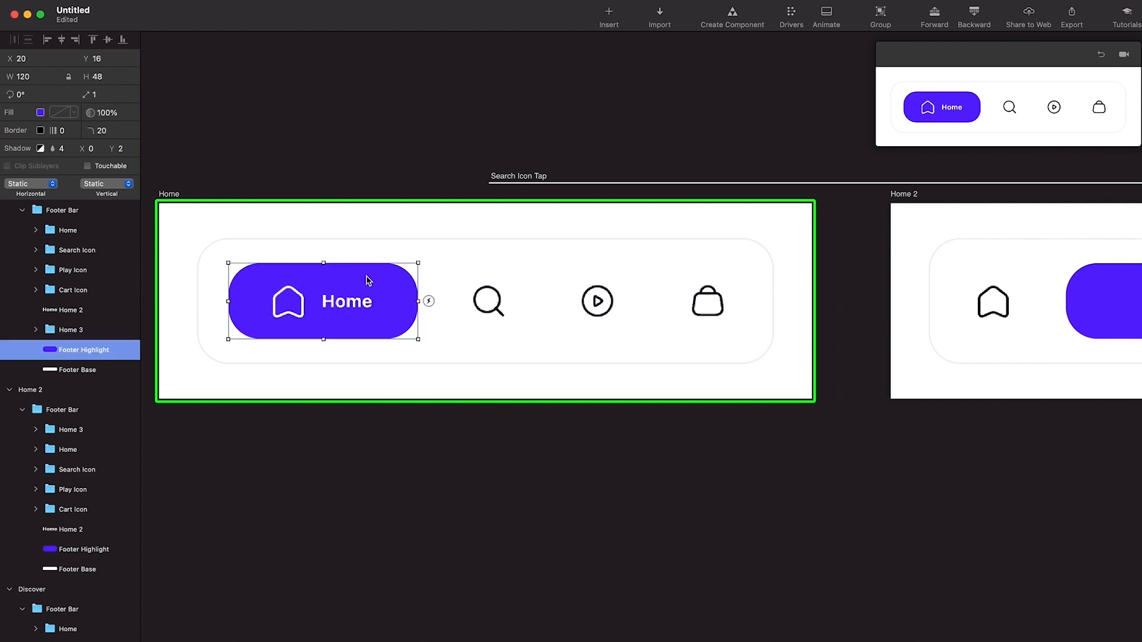
double_click(290, 305)
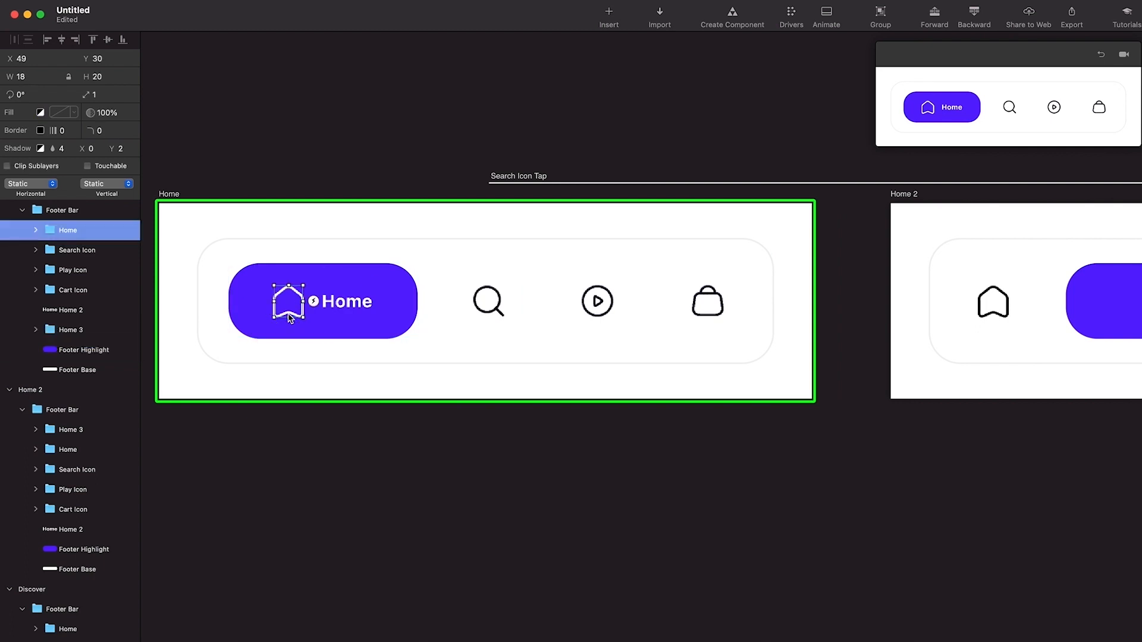
scroll(291, 308, "right", 8)
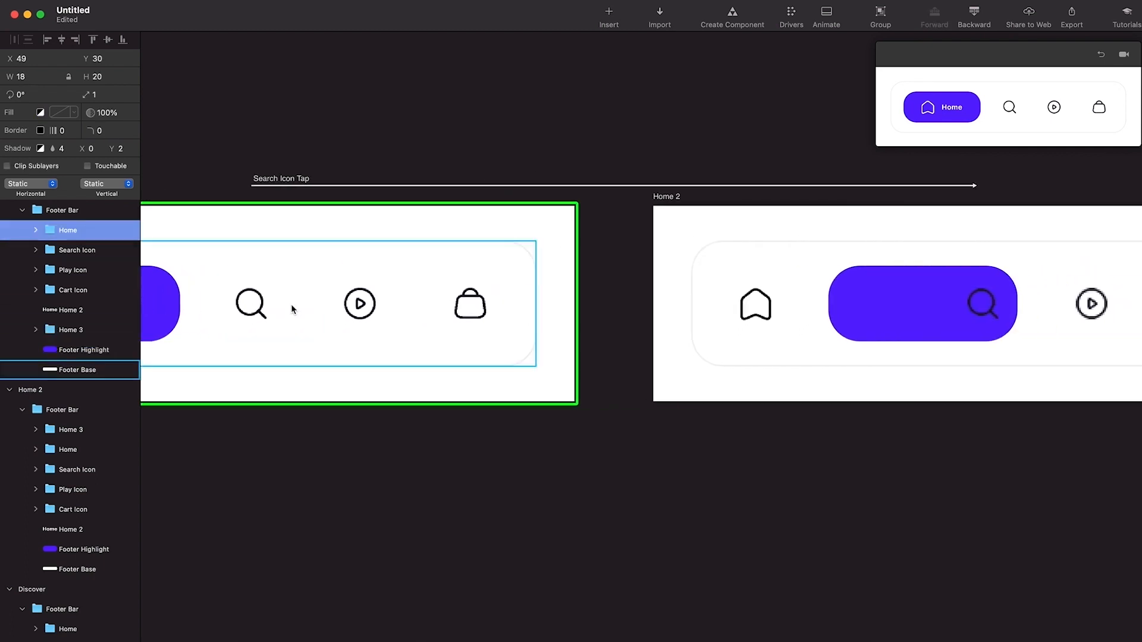
left_click(737, 308)
scroll(737, 306, "right", 6)
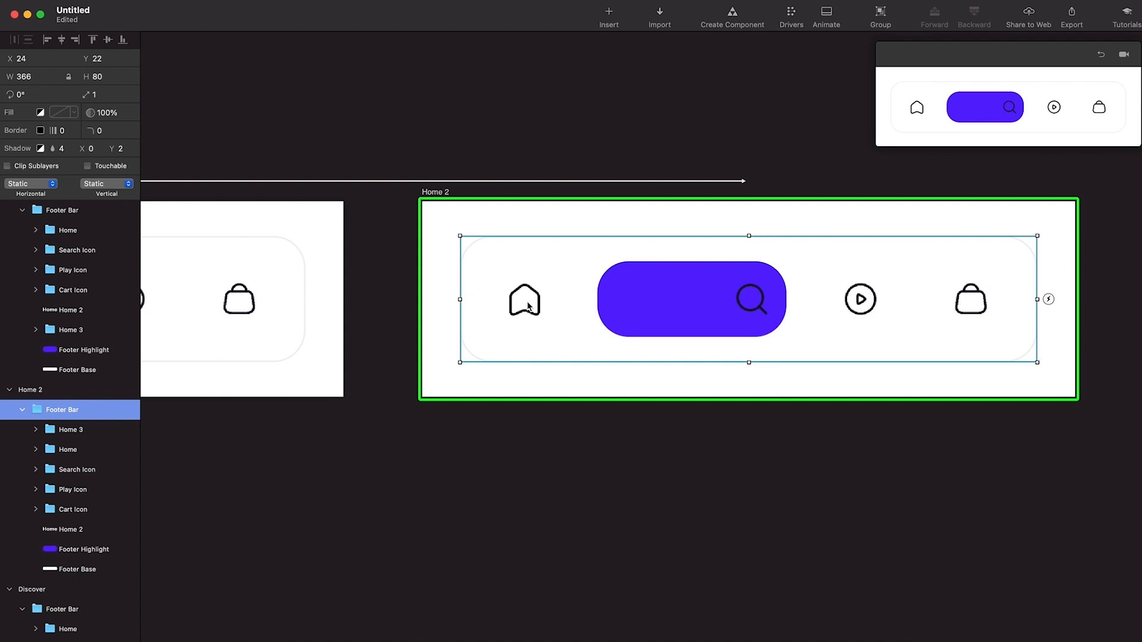
scroll(527, 306, "right", 2)
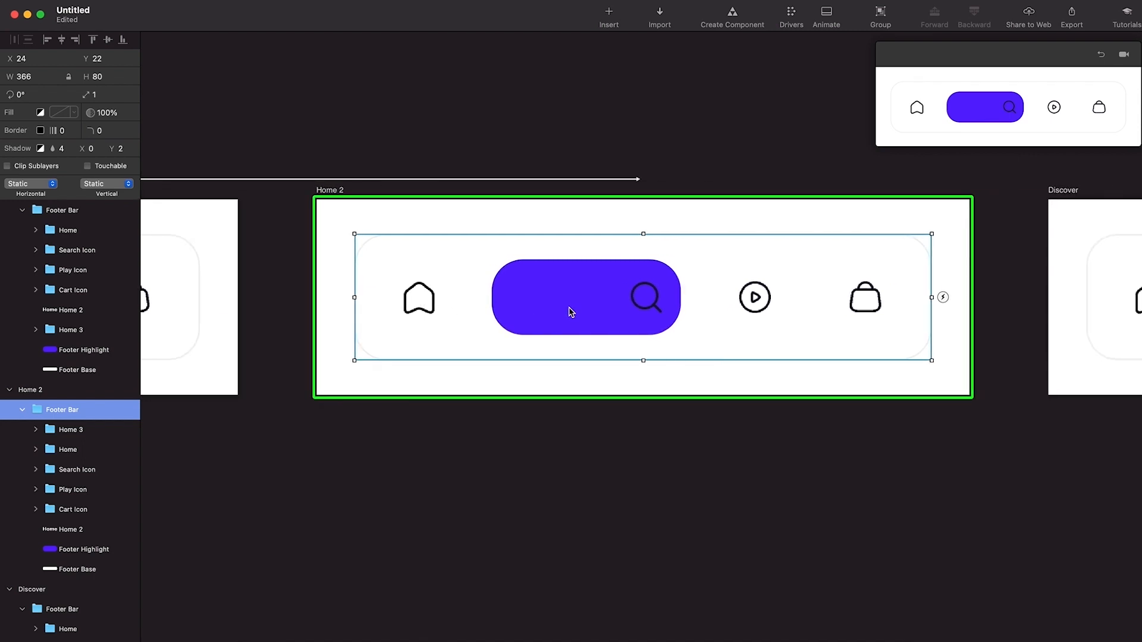
scroll(654, 309, "right", 12)
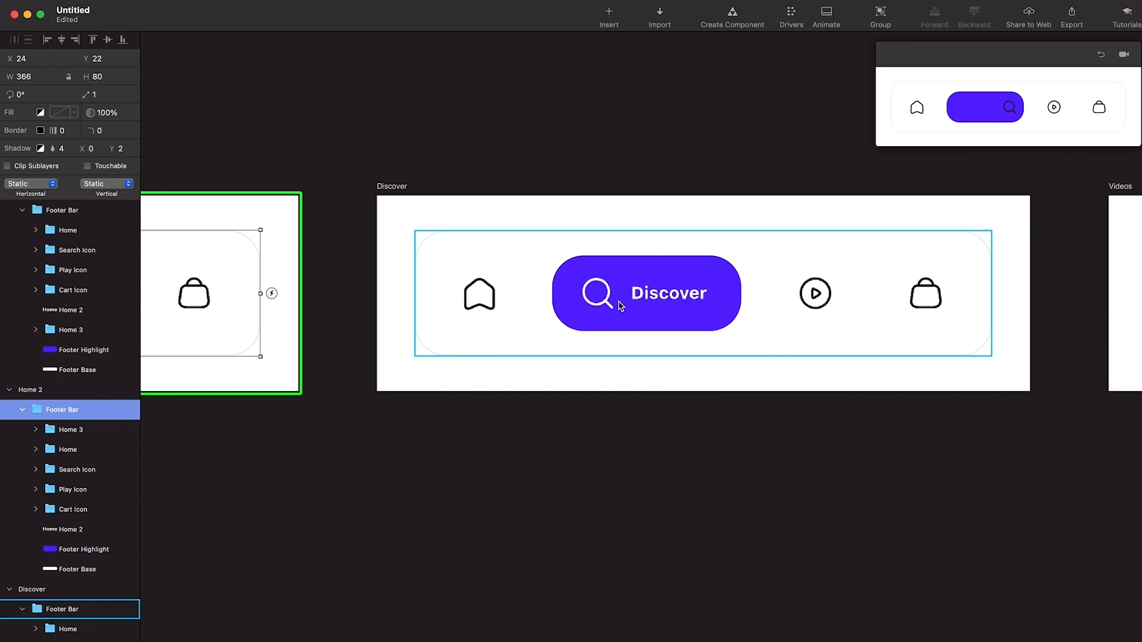
Copy the white search icon from the Discover artboard into the Home 2 artboard, just above its Footer Highlight.
left_click(598, 294)
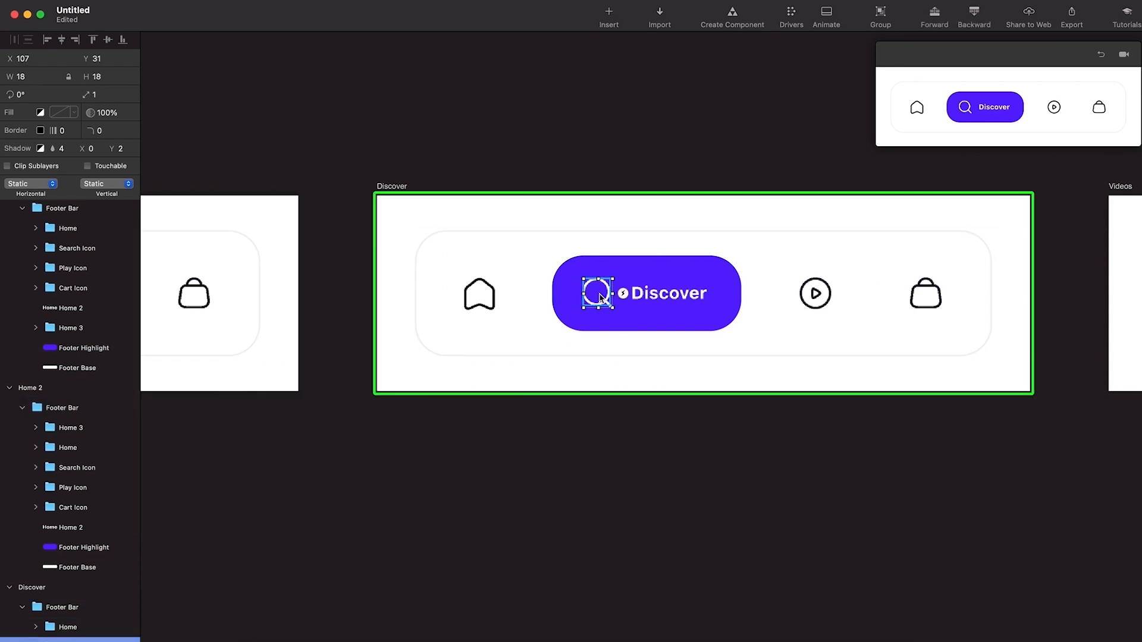
scroll(597, 295, "left", 14)
left_click(637, 296)
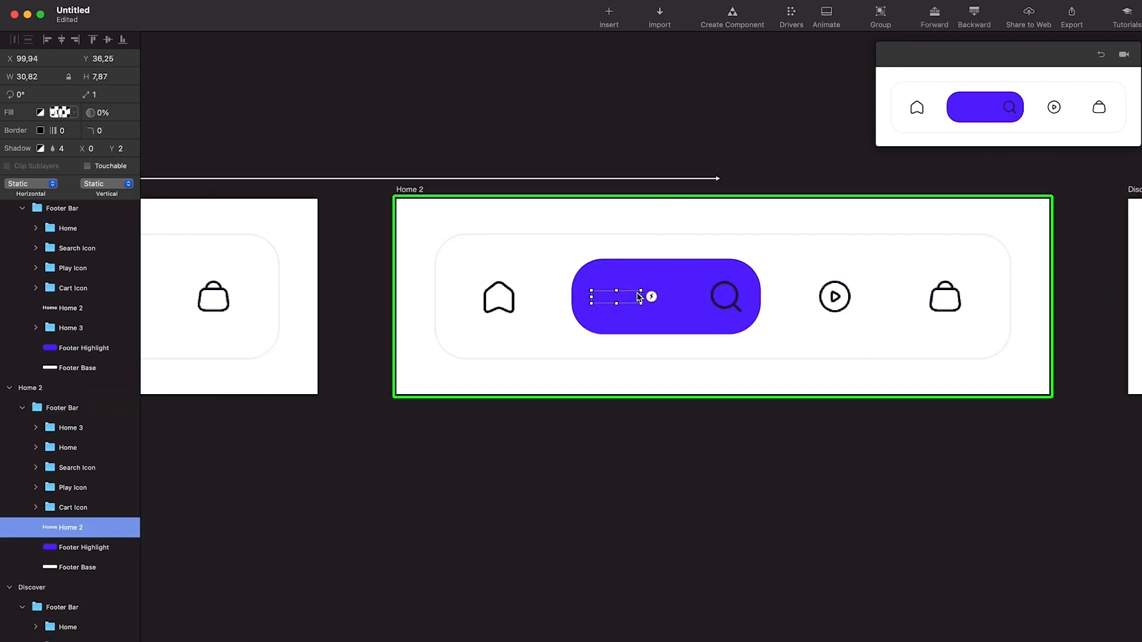
left_click(652, 268)
key("super+v")
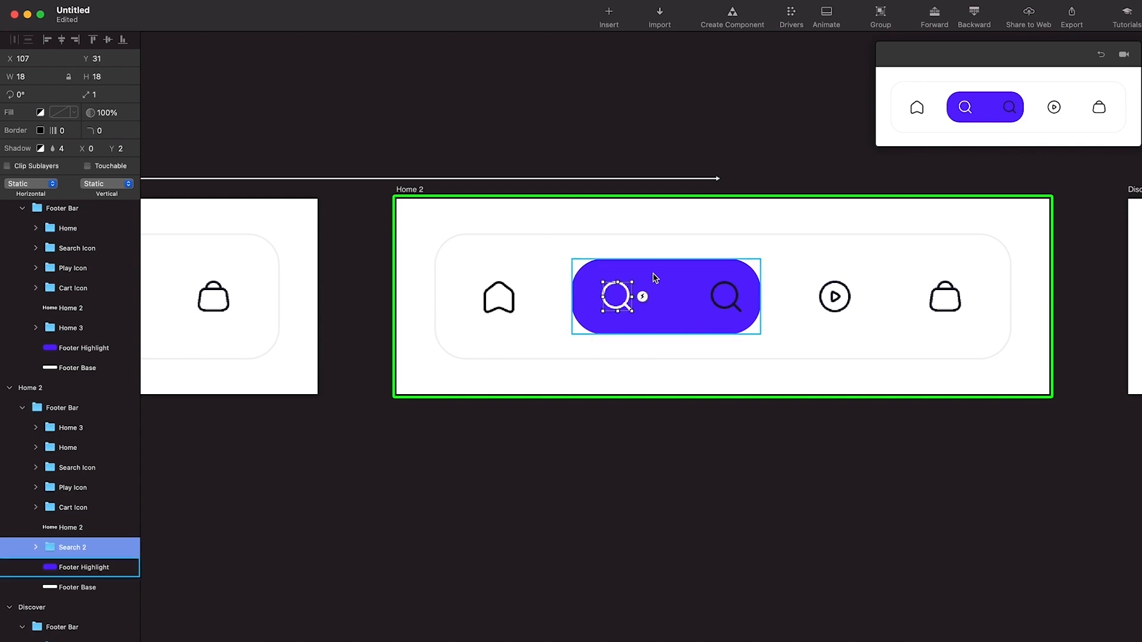
Move the Home 2 artboard's black Search Icon to X 92, over the white one, and set its opacity to 0%.
left_click(741, 299)
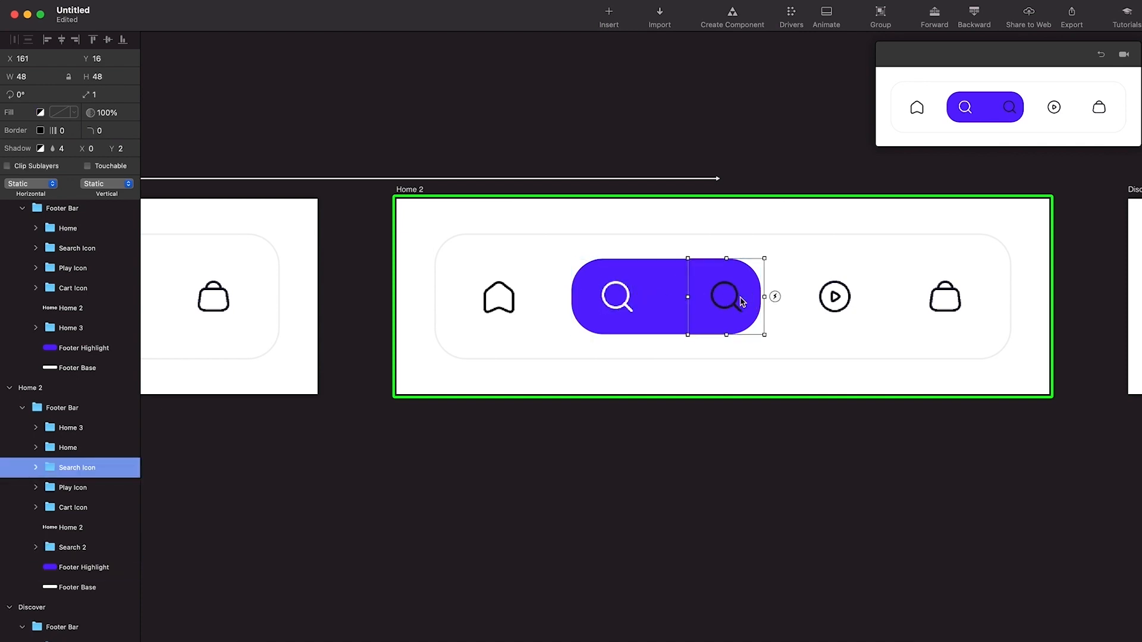
left_click_drag(740, 299, 633, 296)
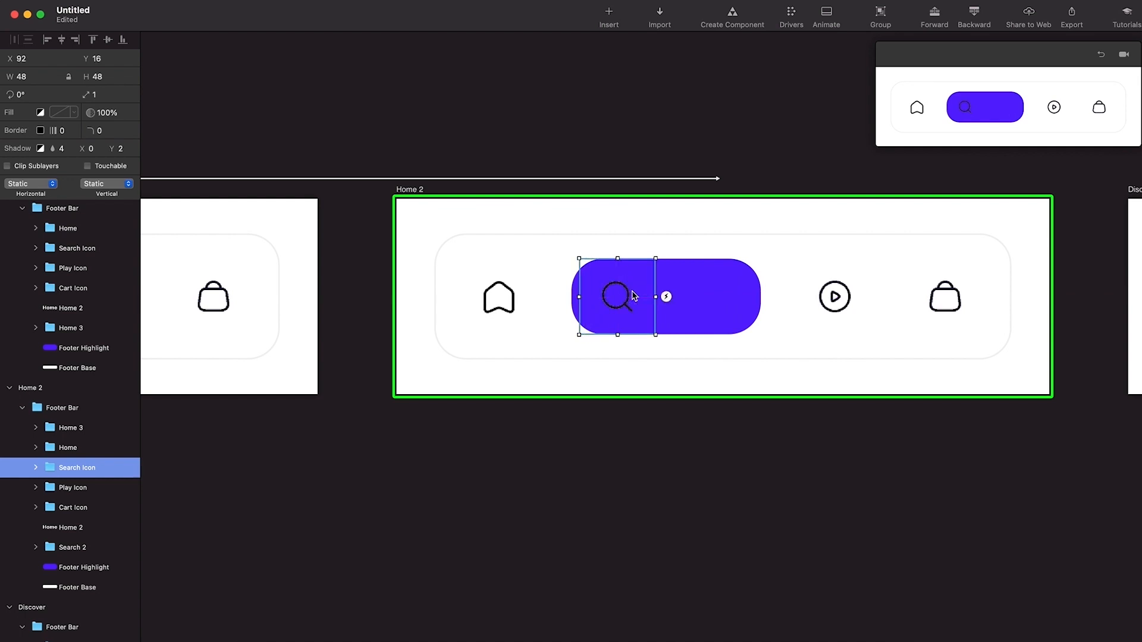
left_click_drag(95, 112, 5, 107)
Copy the Discover text label from the Discover artboard into the Home 2 artboard, just above its Footer Highlight.
scroll(723, 352, "left", 5)
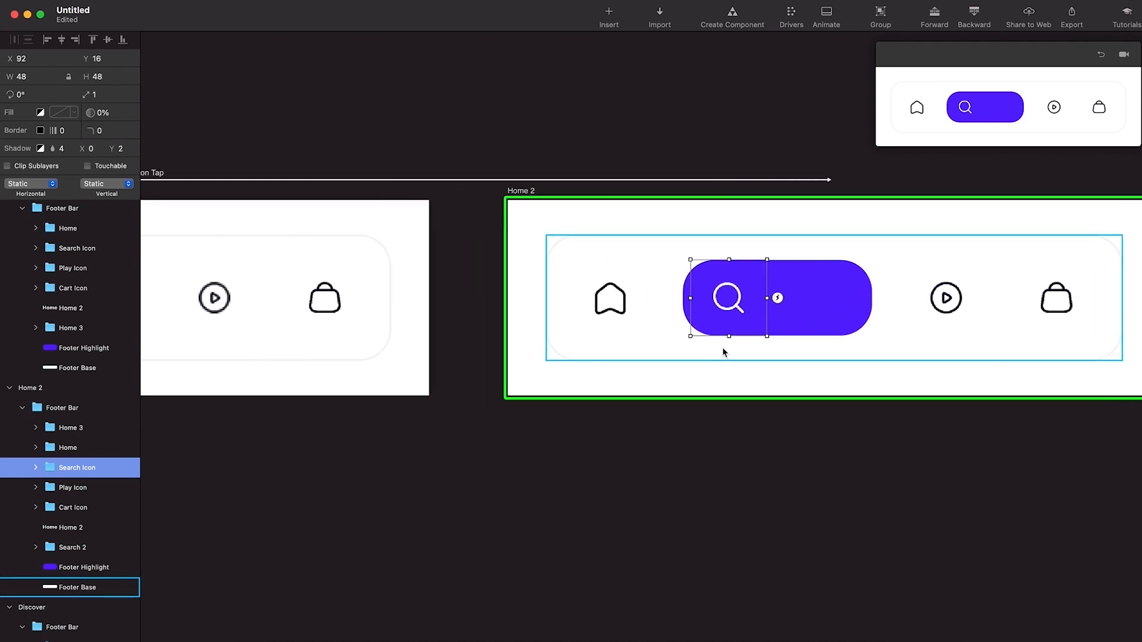
scroll(721, 348, "left", 15)
left_click(412, 309)
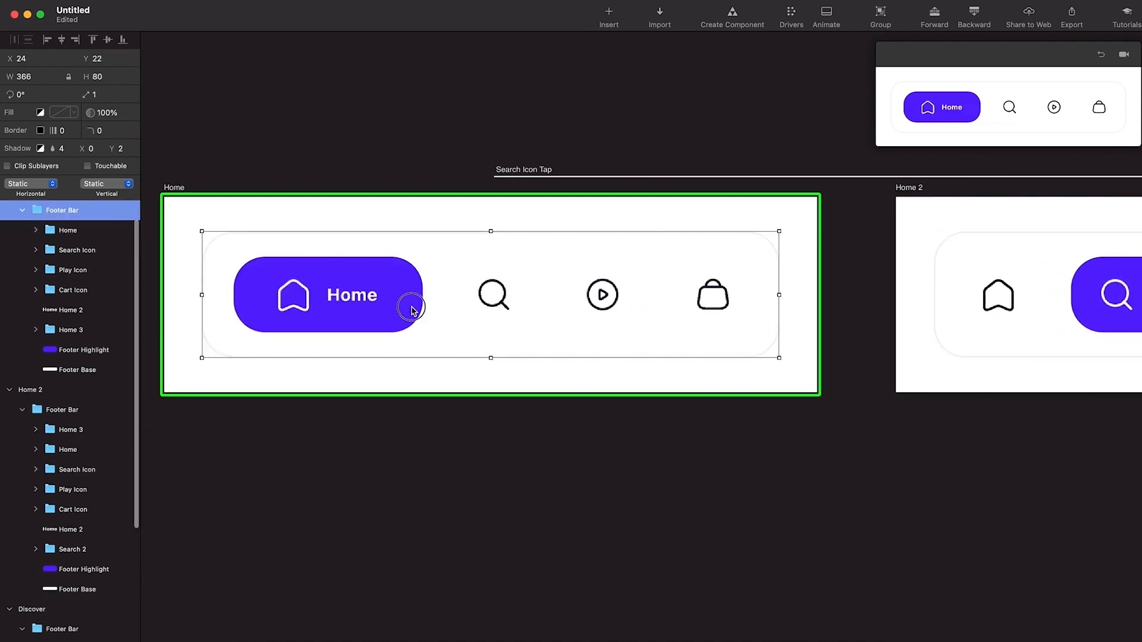
scroll(415, 311, "right", 20)
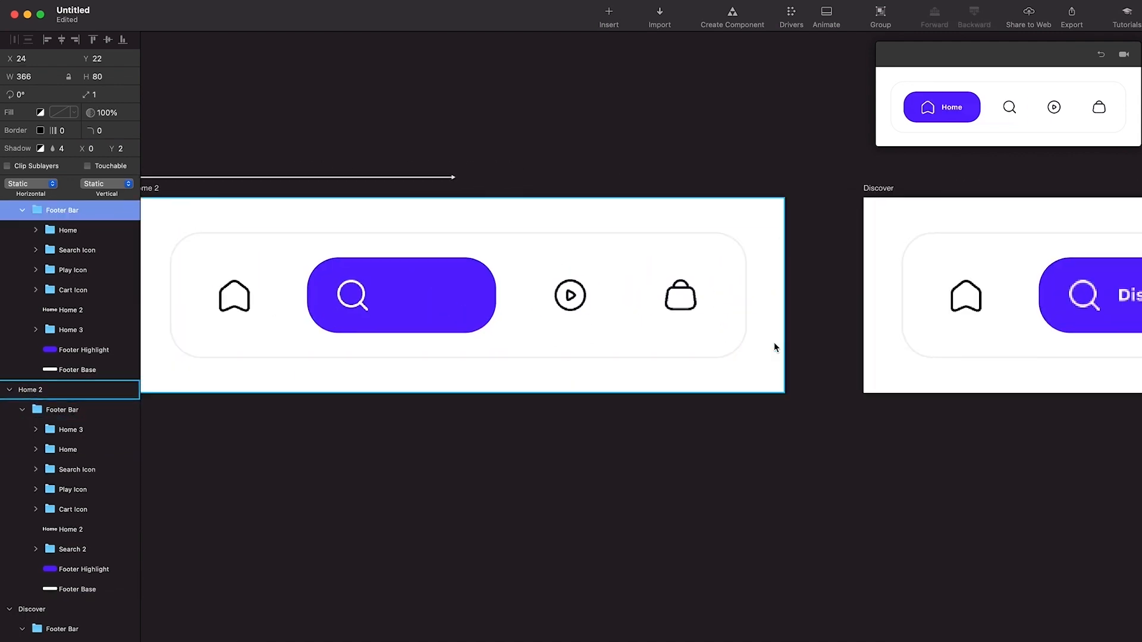
scroll(772, 348, "right", 10)
double_click(879, 301)
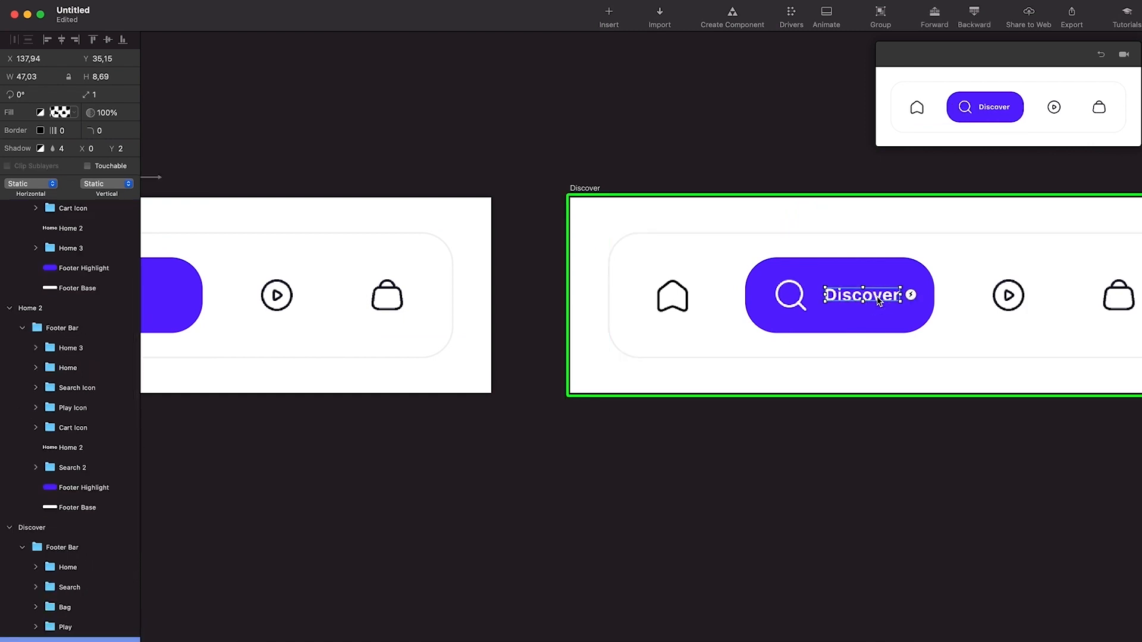
scroll(879, 298, "down", 3)
scroll(773, 295, "left", 15)
left_click(604, 293)
scroll(607, 298, "up", 3)
scroll(607, 299, "up", 3)
key("cmd+v")
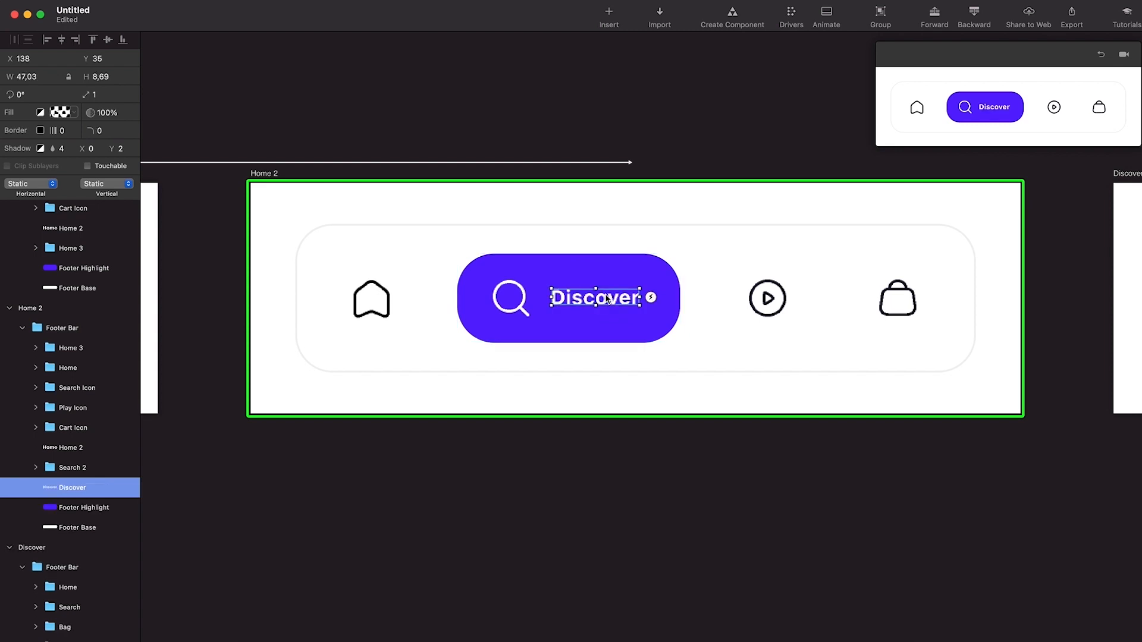
Paste the Discover text label into the Home artboard's Footer Bar, just above Footer Highlight.
scroll(607, 300, "down", 3)
scroll(605, 299, "left", 10)
left_click(457, 289)
key("super+v")
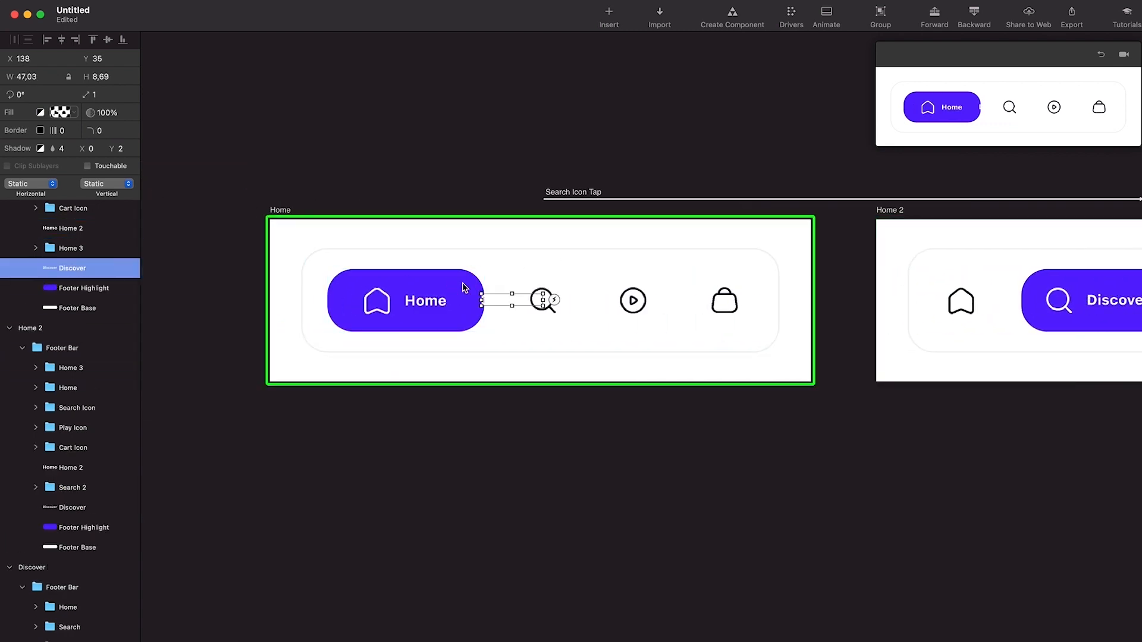
Shift the Home artboard's Discover label left to X 79, over the Home text, and set its opacity to 0%.
scroll(464, 289, "up", 3)
key("Left")
key("Left")
key("Left")
key("Left")
key("Left")
key("Left")
key("Left")
key("Left")
key("Left")
key("Left")
key("Left")
key("Left")
key("Left")
key("Left")
key("Left")
key("Left")
key("Left")
key("Left")
key("Left")
key("Left")
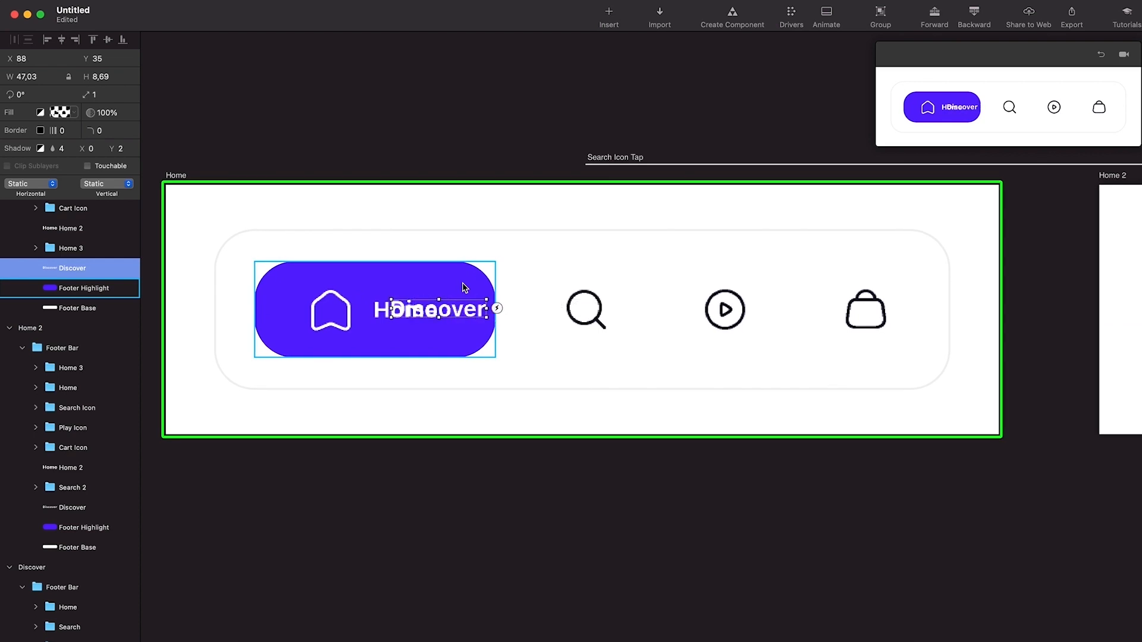
key("Left")
key("Left")
key("Left")
key("Left")
key("Left")
key("Left")
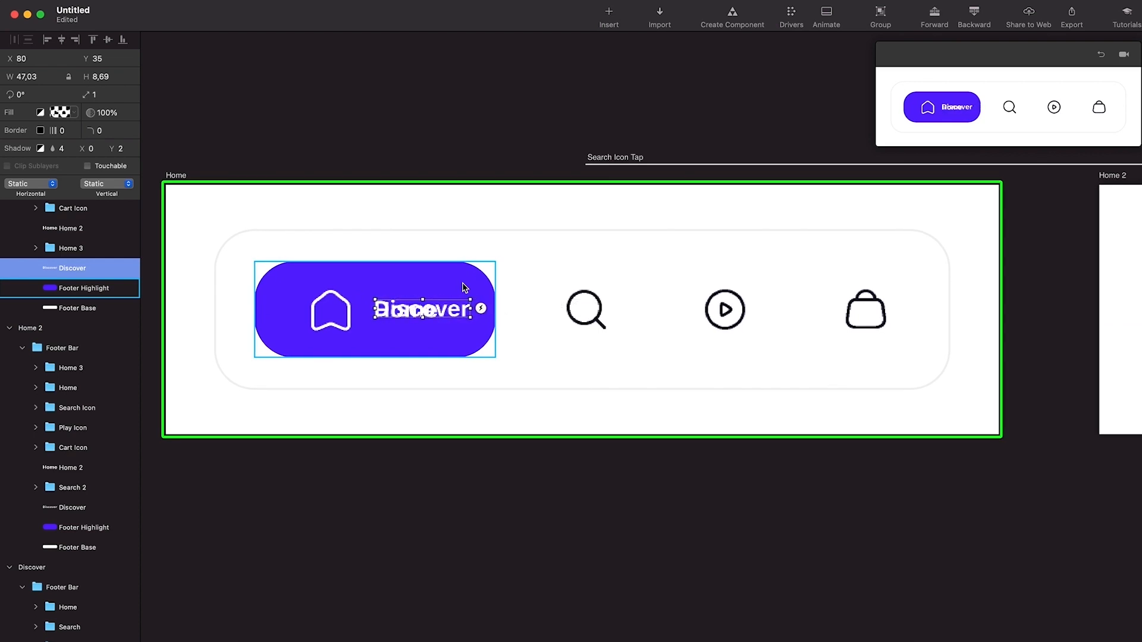
key("Left")
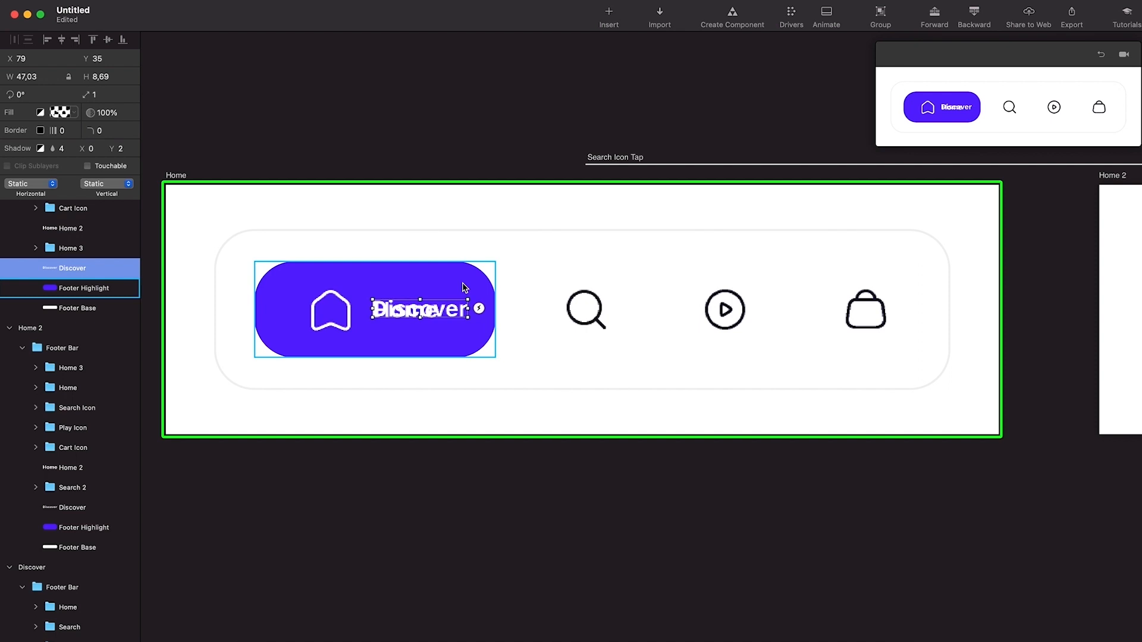
left_click_drag(94, 113, 2, 113)
scroll(392, 242, "down", 2)
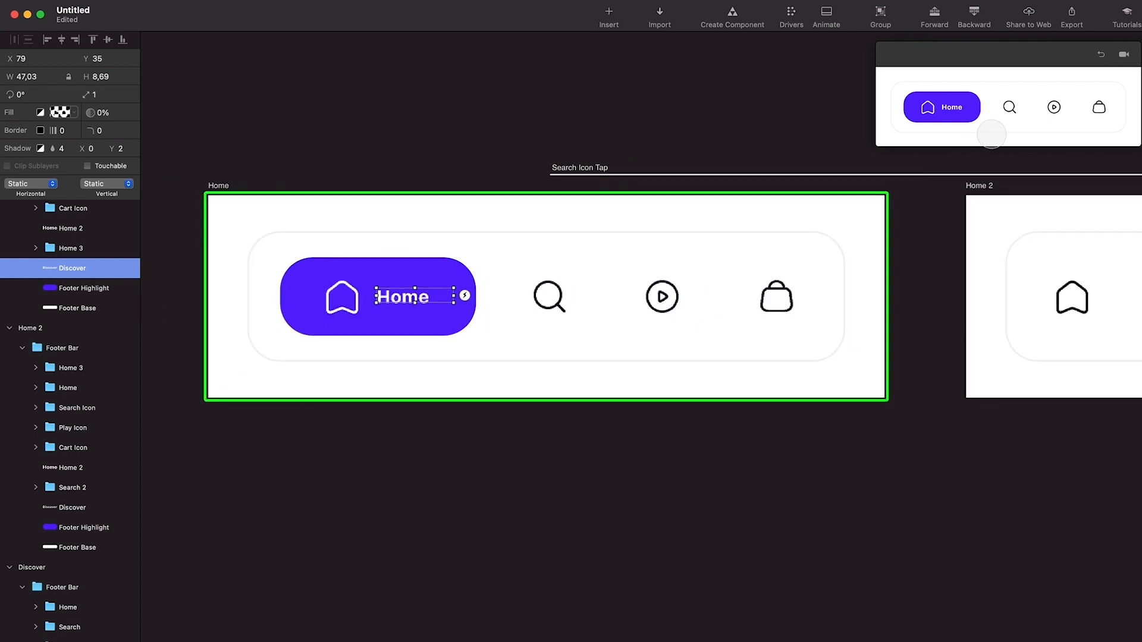
Preview the search icon tap transition and rewind the preview to the Home state.
left_click(1010, 107)
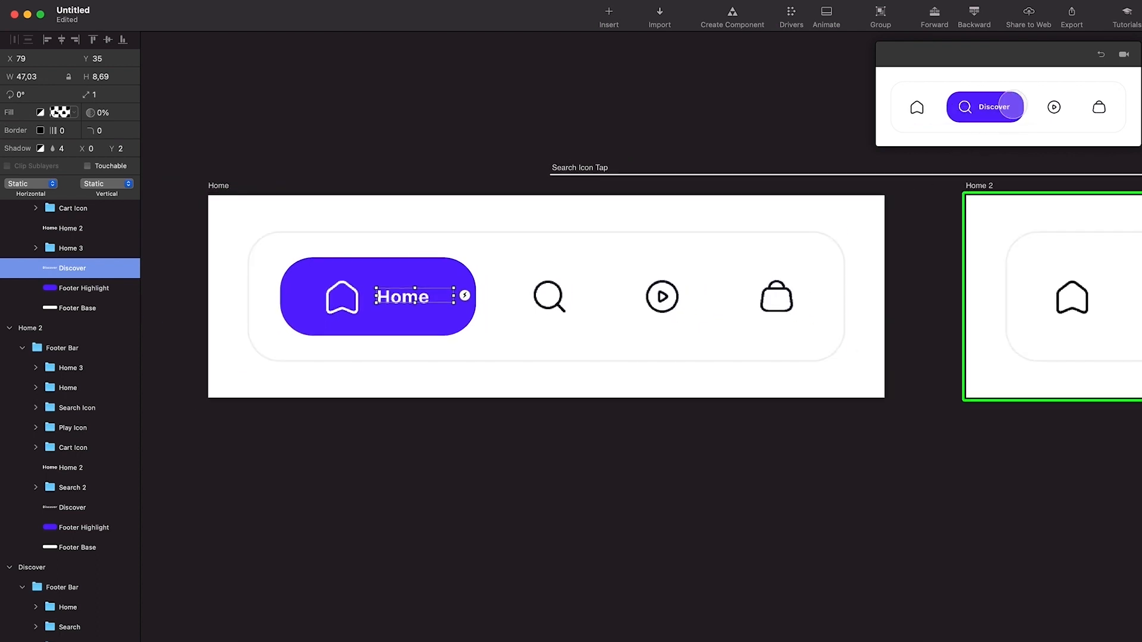
left_click(1101, 54)
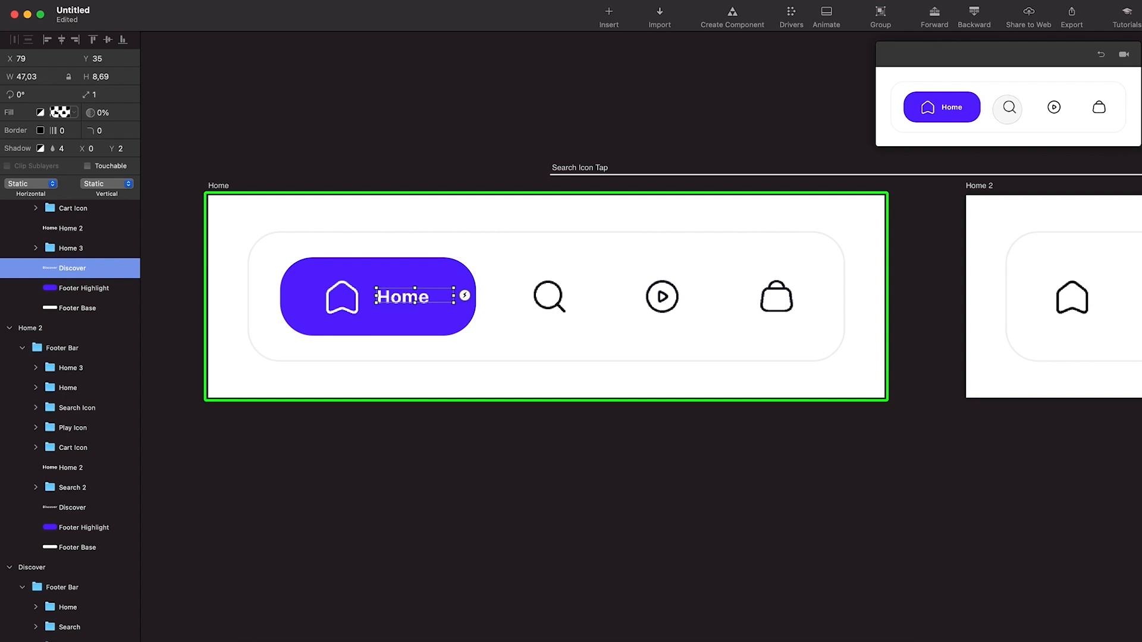
Replay the search icon tap transition in the preview to check how the Discover label moves in.
left_click(1009, 107)
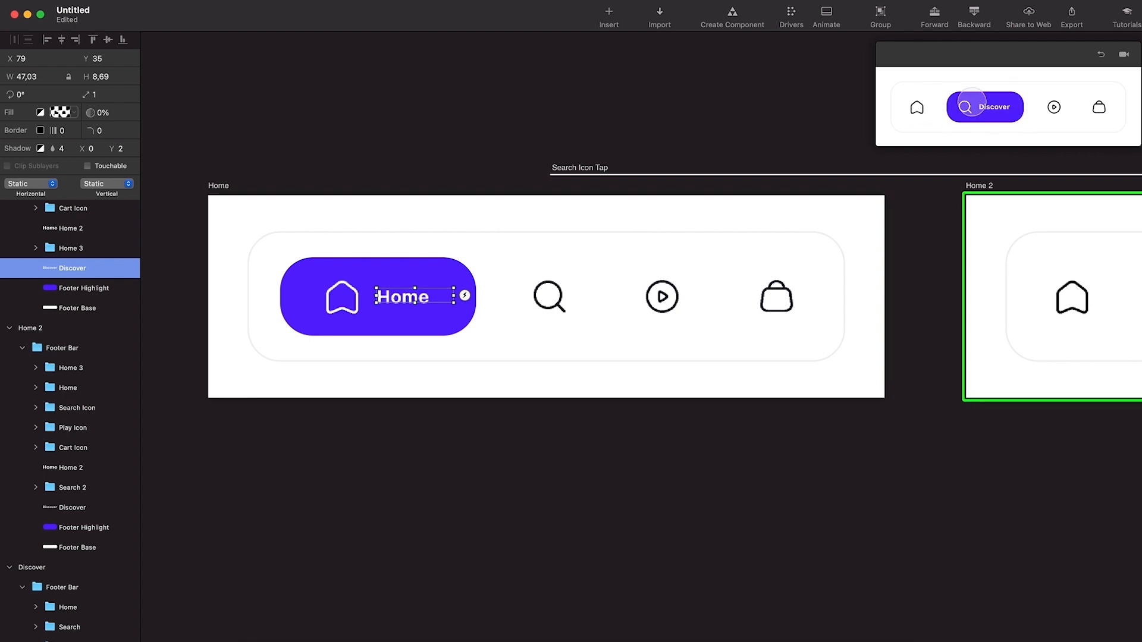
left_click(1101, 54)
left_click(1009, 107)
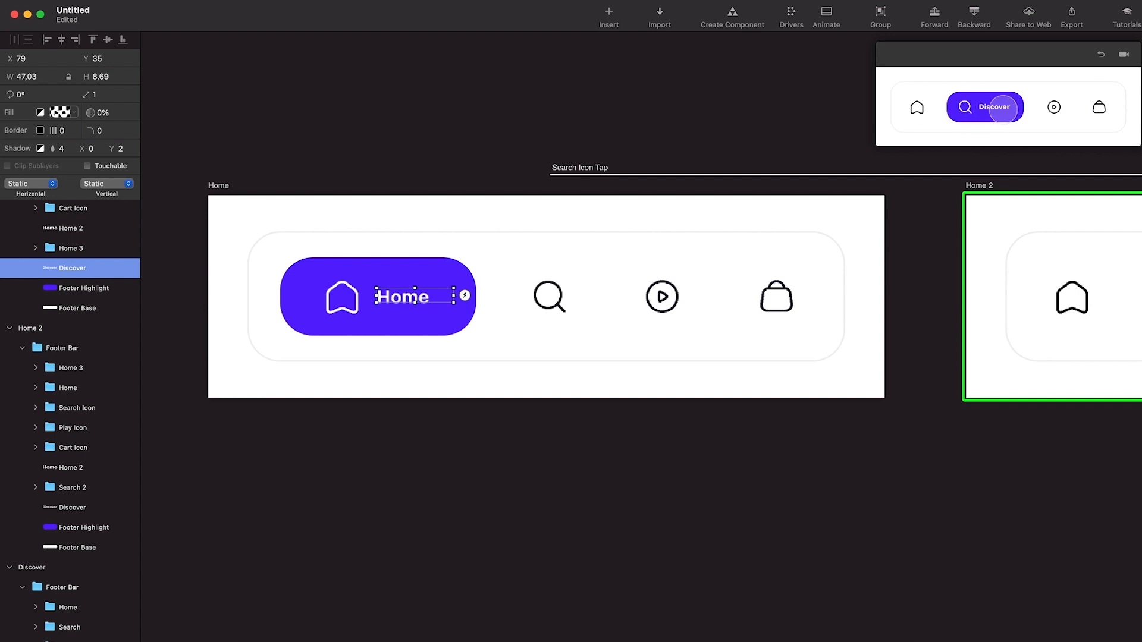
Shift the hidden Home text label in the Home 2 artboard right to X 137,94, over the Discover text.
scroll(998, 227, "right", 10)
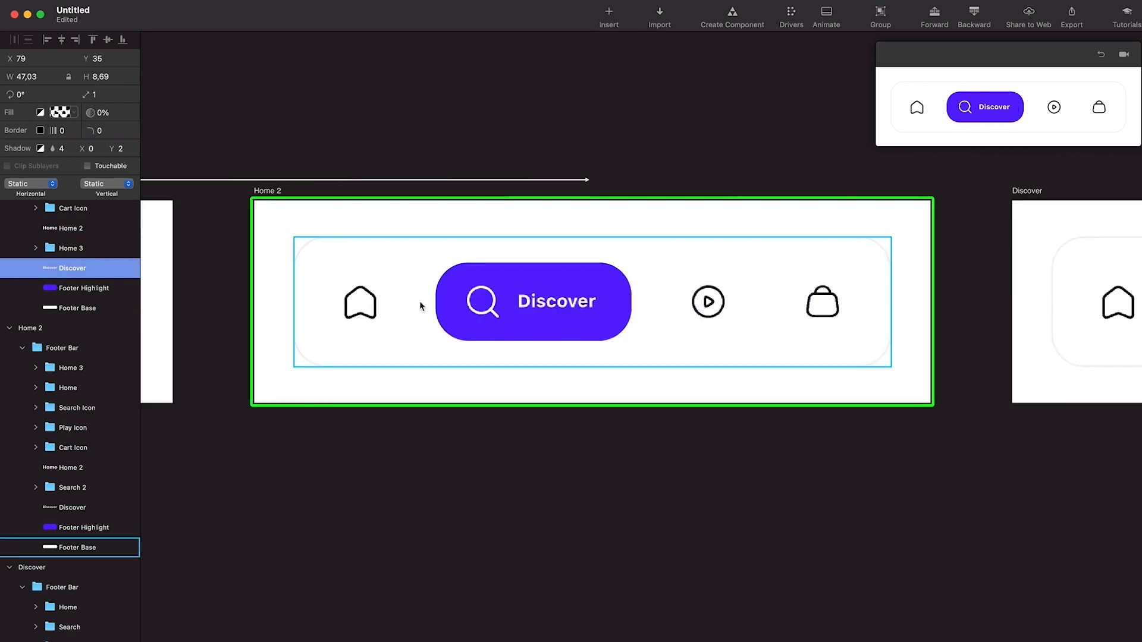
left_click(71, 469)
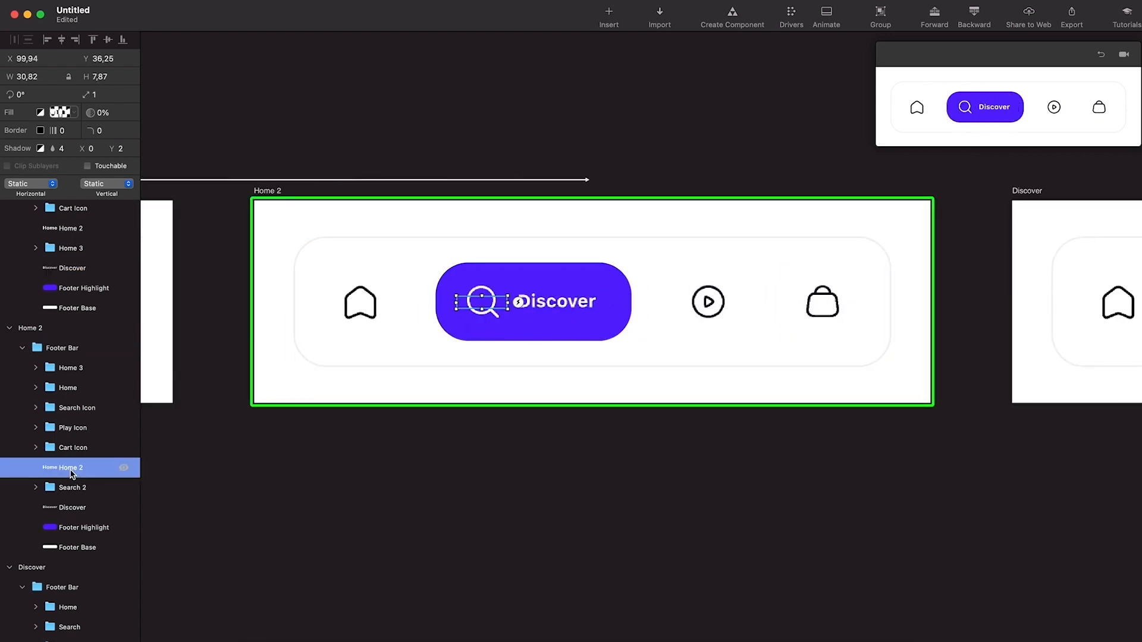
key("Right")
key("Right")
key("Right")
key("Right")
key("Right")
key("Right")
key("Right")
key("Right")
key("Right")
key("Right")
key("Right")
key("Right")
key("Right")
key("Right")
key("Right")
key("Right")
key("Right")
key("Right")
key("Right")
key("Right")
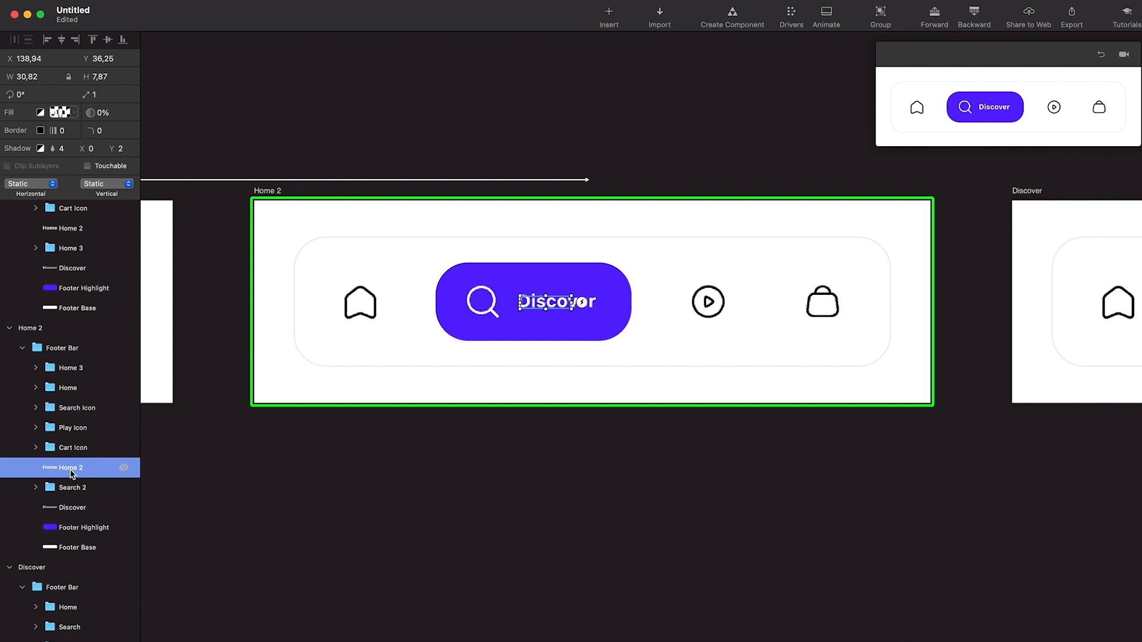
Rewind and replay the search icon tap several times in the preview to examine the label crossfade.
left_click(1101, 54)
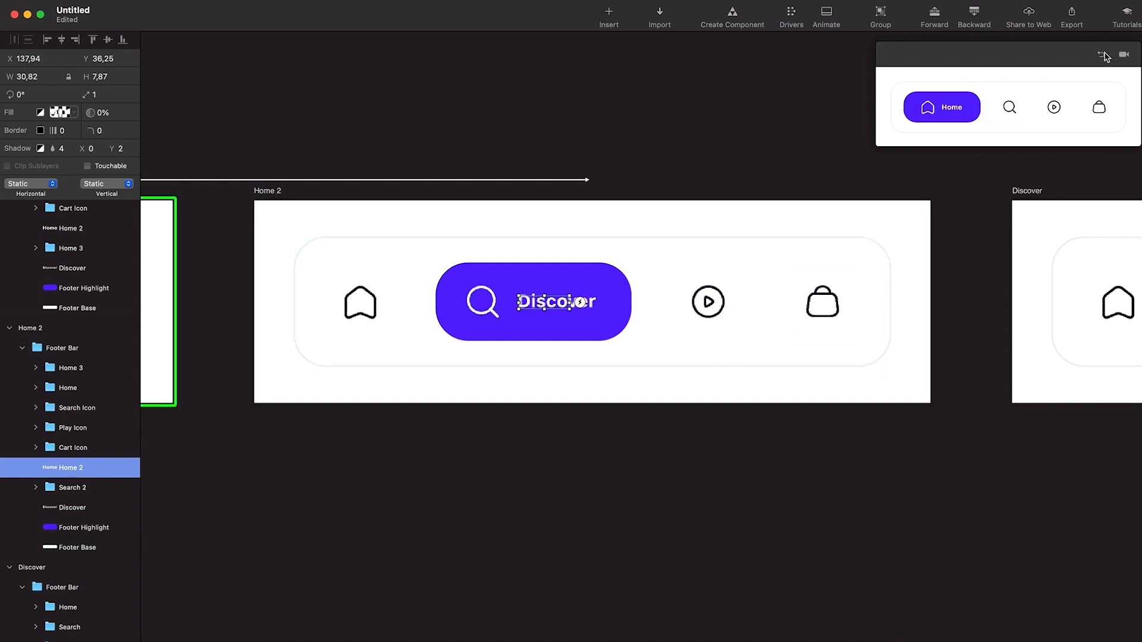
left_click(1009, 107)
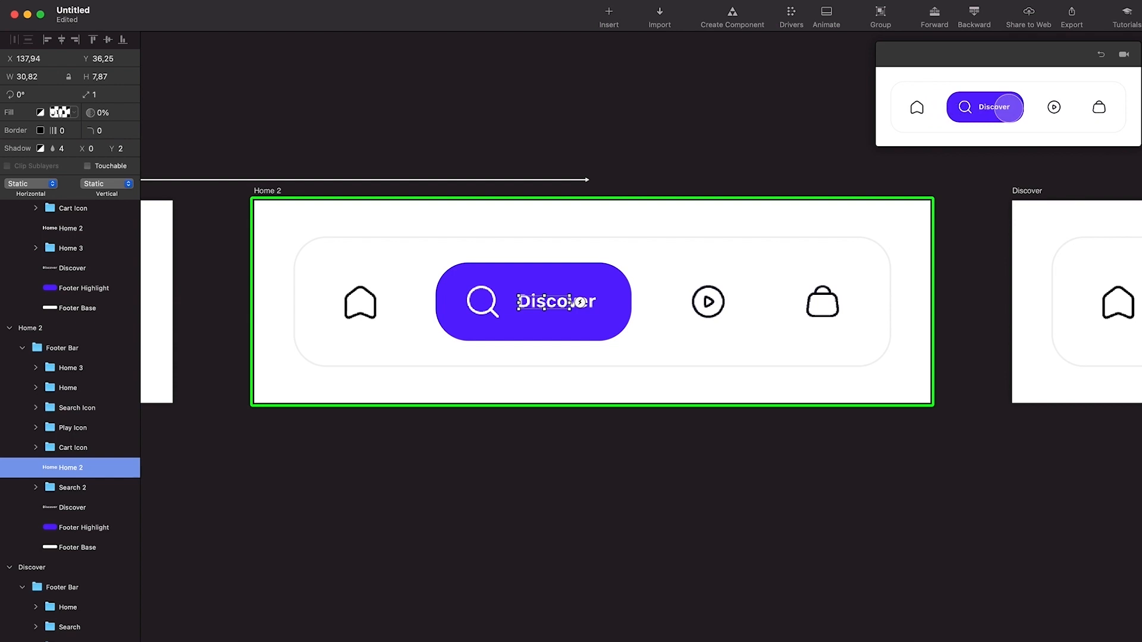
left_click(1101, 54)
left_click(1007, 107)
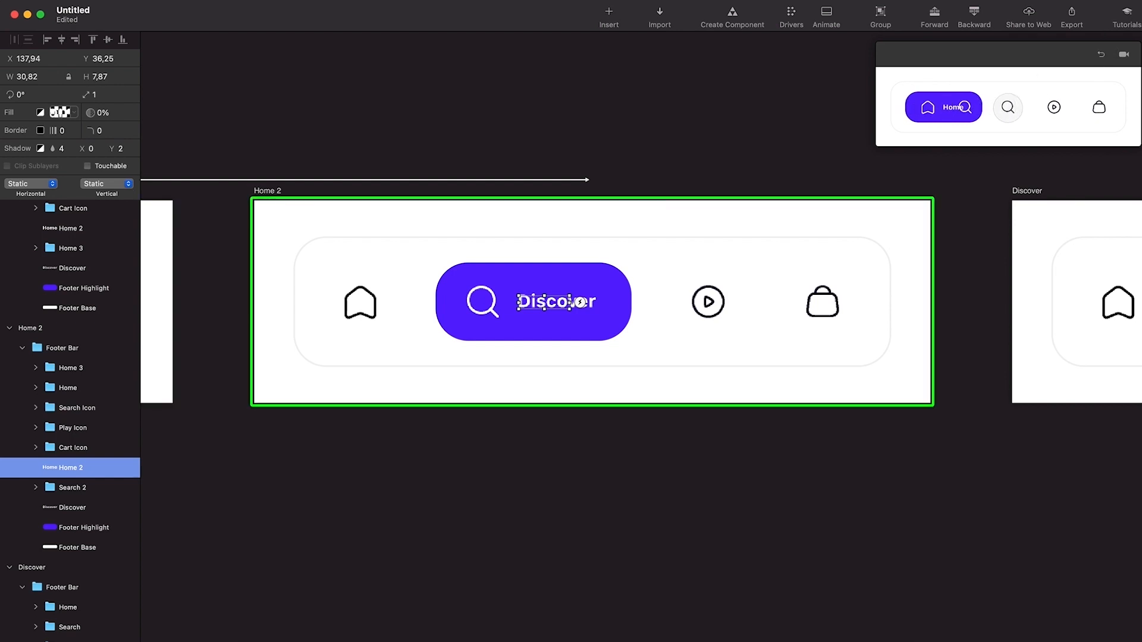
left_click(1101, 55)
left_click(1009, 108)
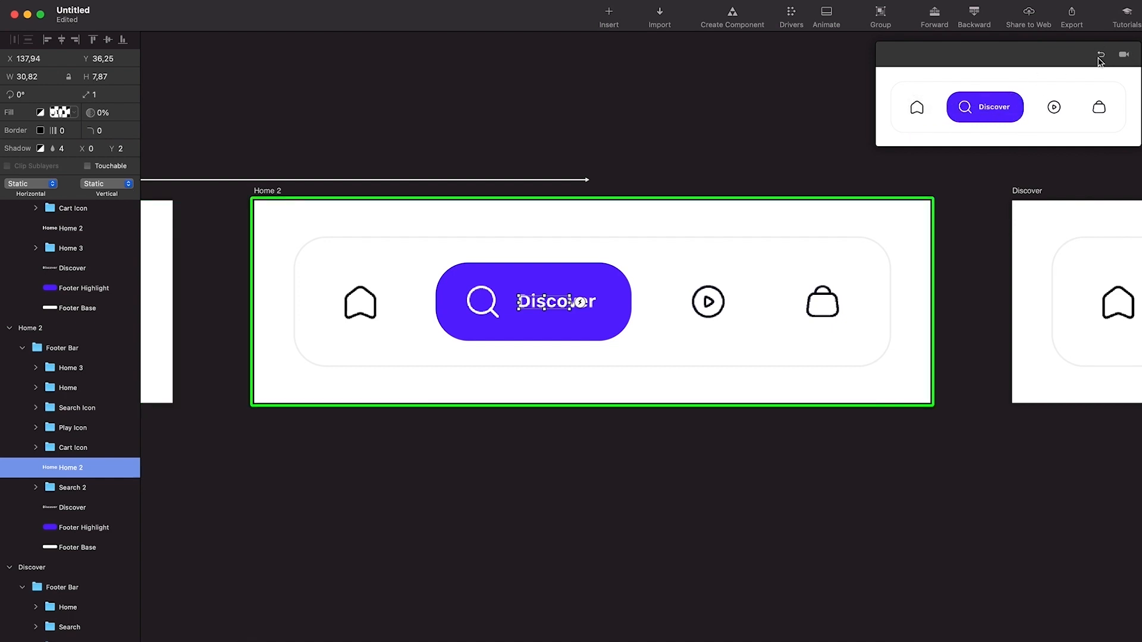
left_click(1100, 57)
left_click(1006, 108)
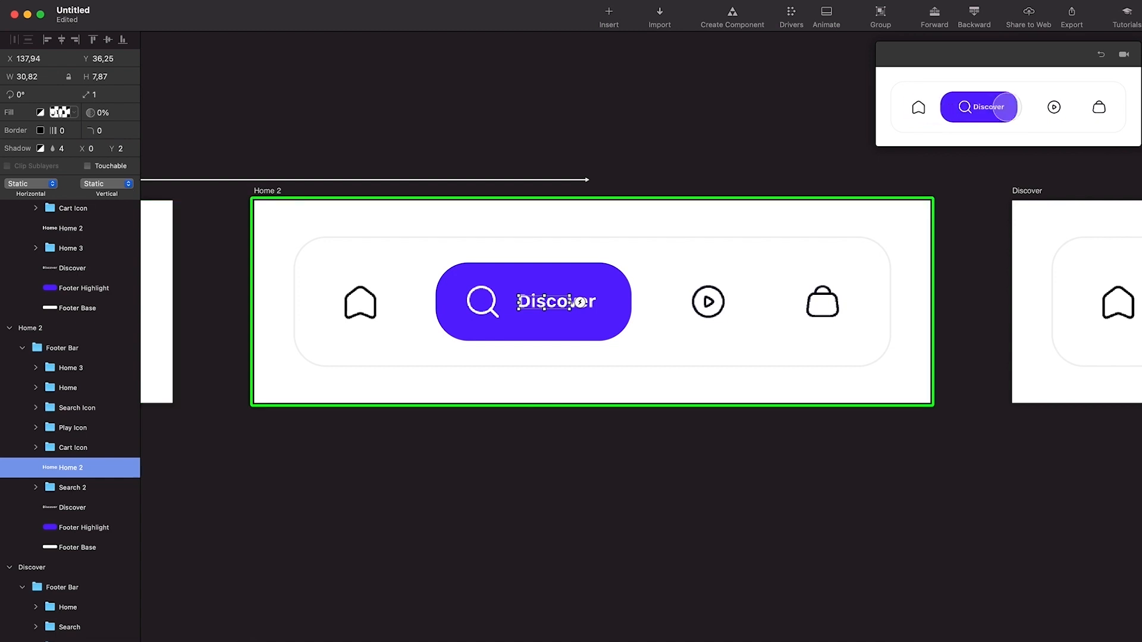
left_click(1100, 55)
left_click(1006, 108)
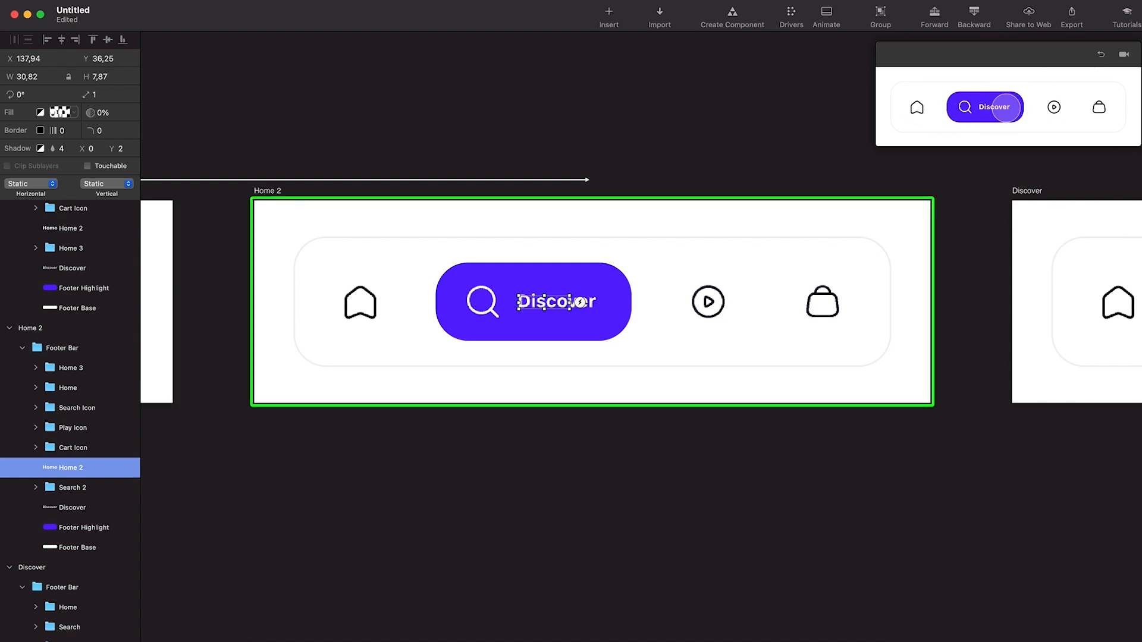
Apply Spring easing to all animated properties of the Search Icon Tap transition and close the animation timeline.
scroll(365, 214, "down", 3)
scroll(416, 202, "left", 4)
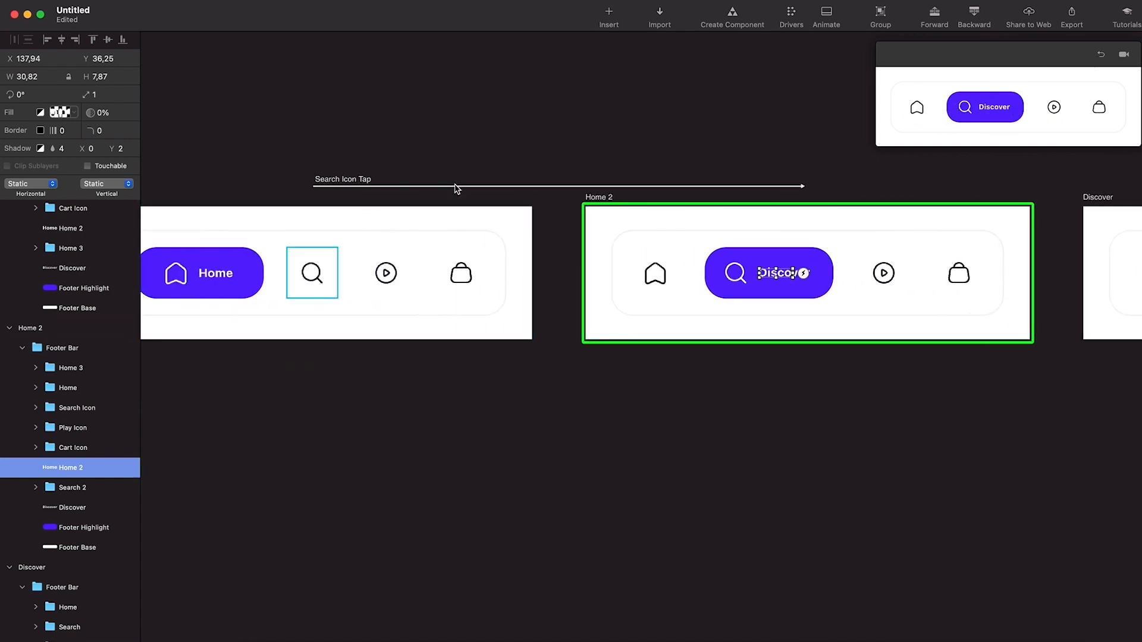
left_click(457, 186)
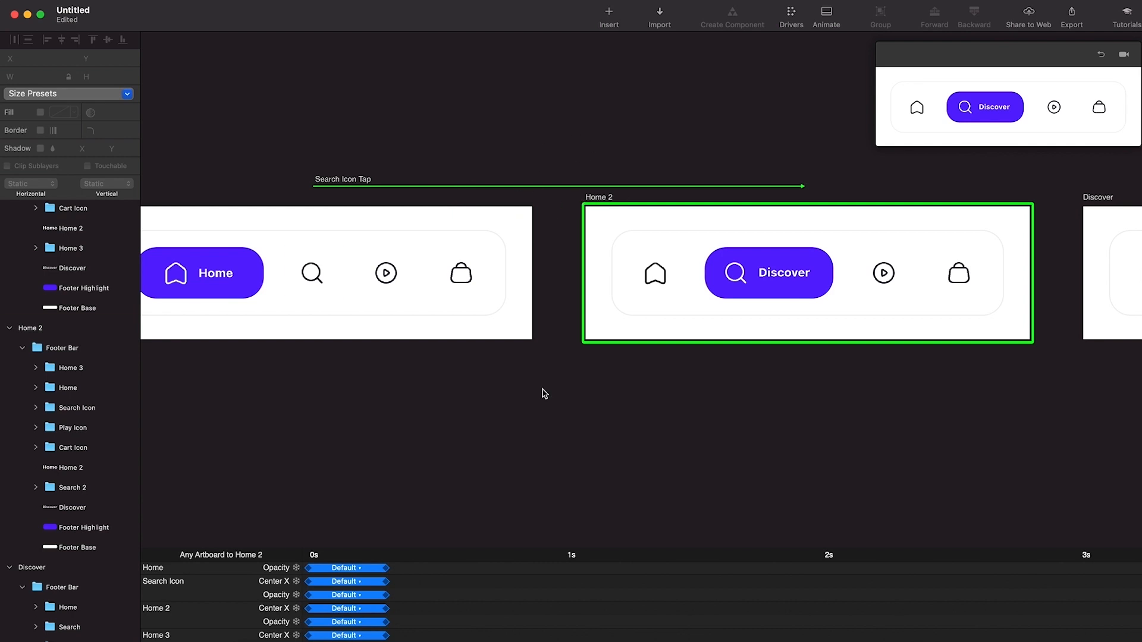
left_click_drag(512, 556, 517, 303)
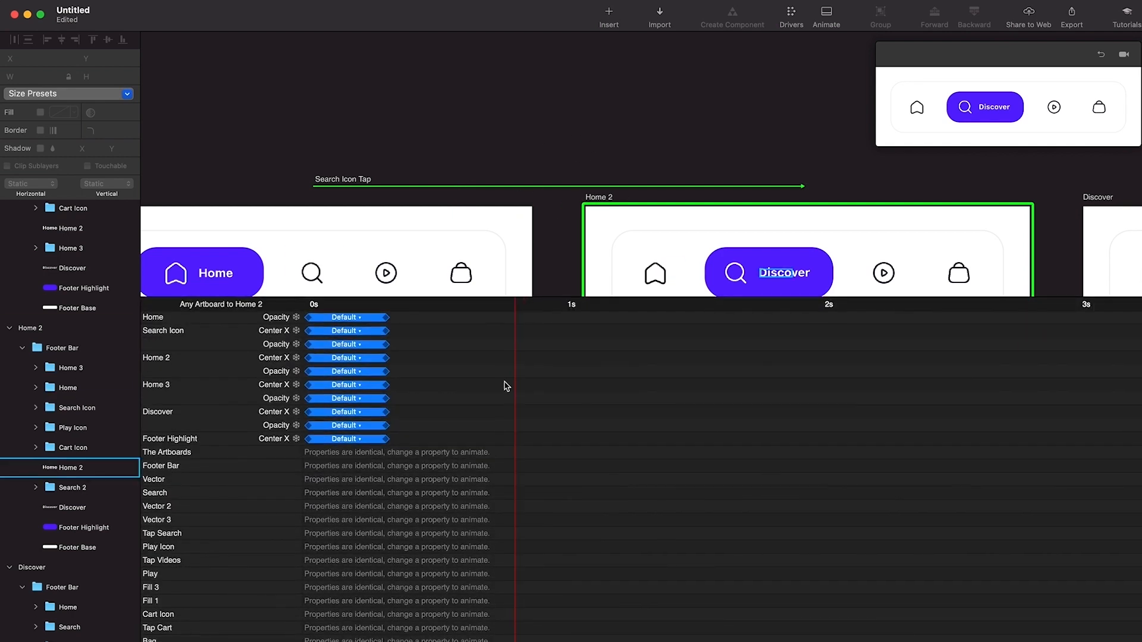
left_click(351, 320)
left_click(286, 232)
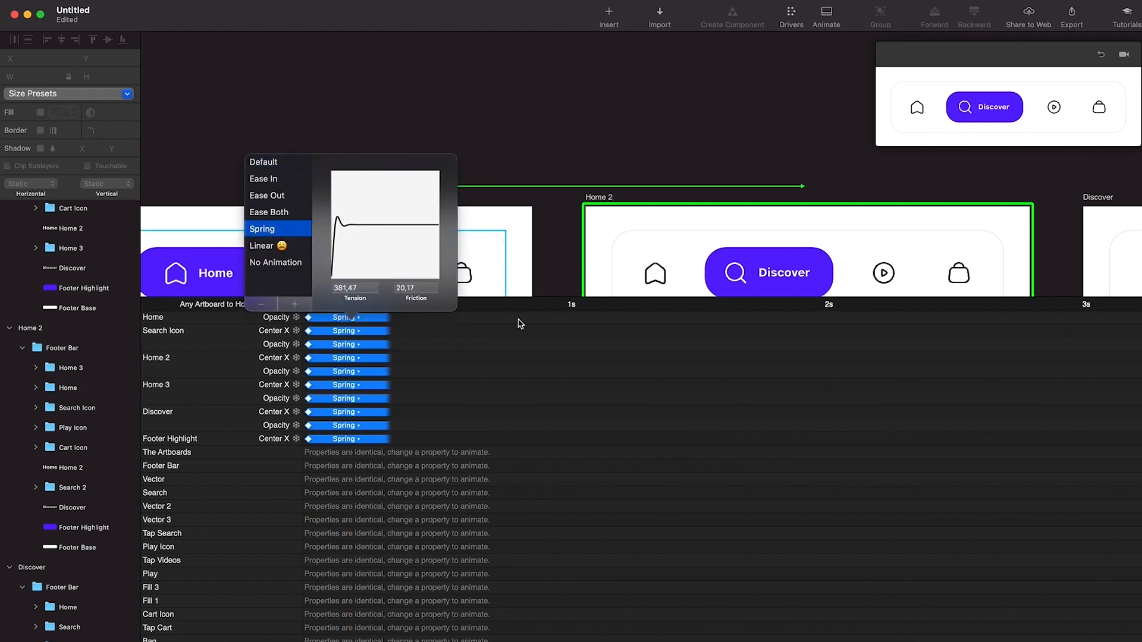
left_click(607, 349)
left_click_drag(616, 308, 618, 542)
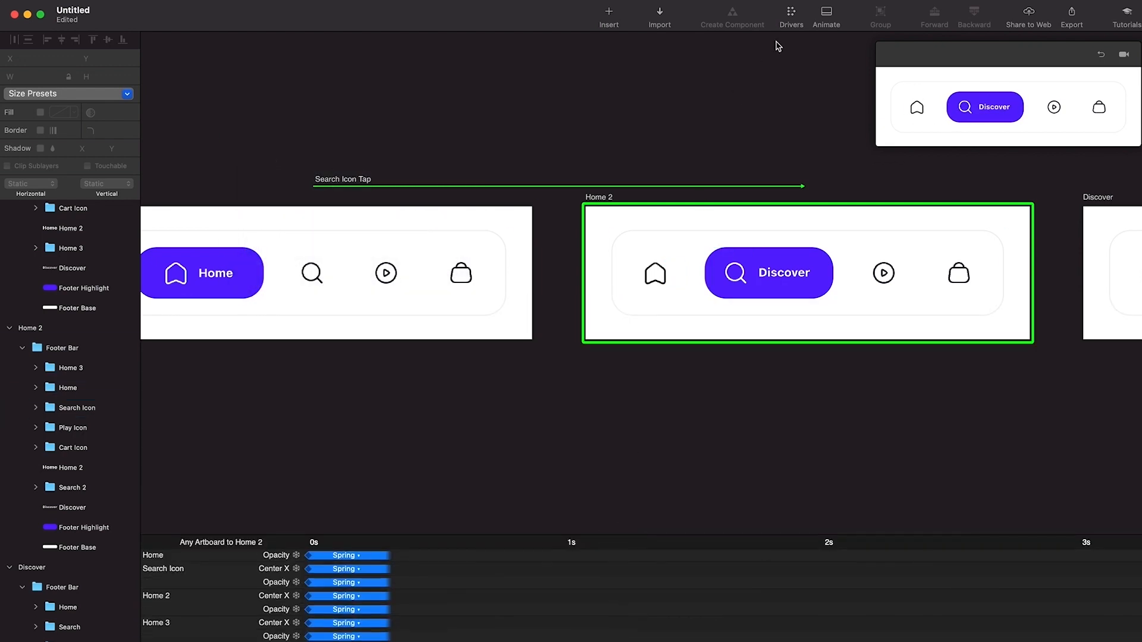
left_click(826, 14)
Preview the search icon tap transition with its Spring easing from the Home state.
left_click(1100, 58)
left_click(1005, 107)
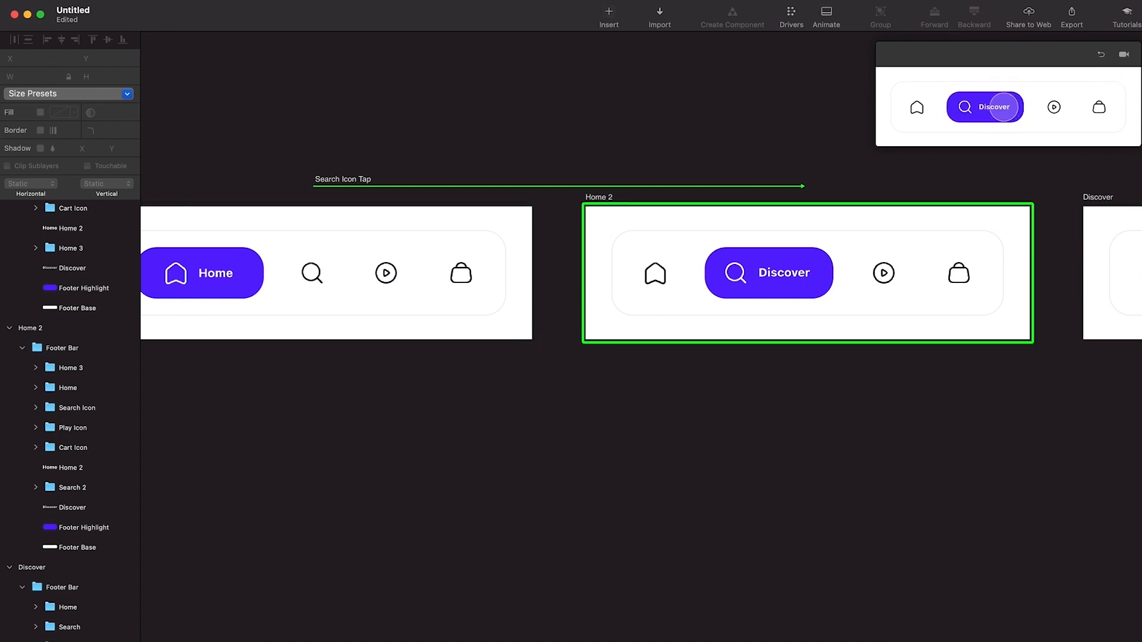
left_click(663, 297)
Copy the Tap Videos hotspot from Home 2's Play Icon group and paste it into Footer Bar above Home 3.
scroll(664, 298, "right", 5)
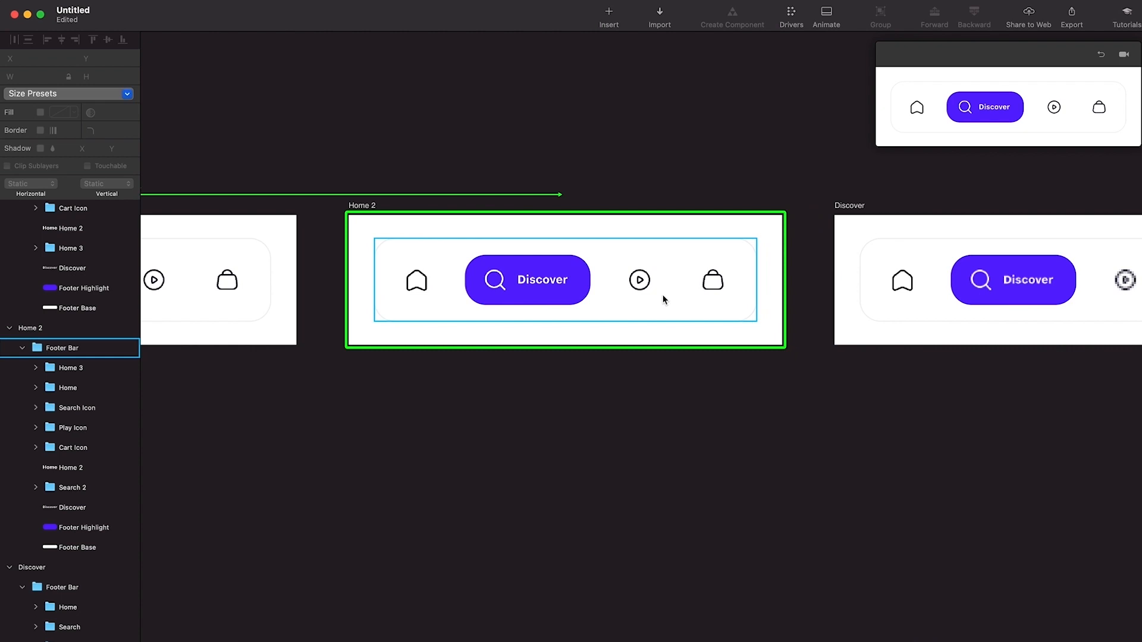
scroll(362, 293, "up", 5)
left_click(420, 296)
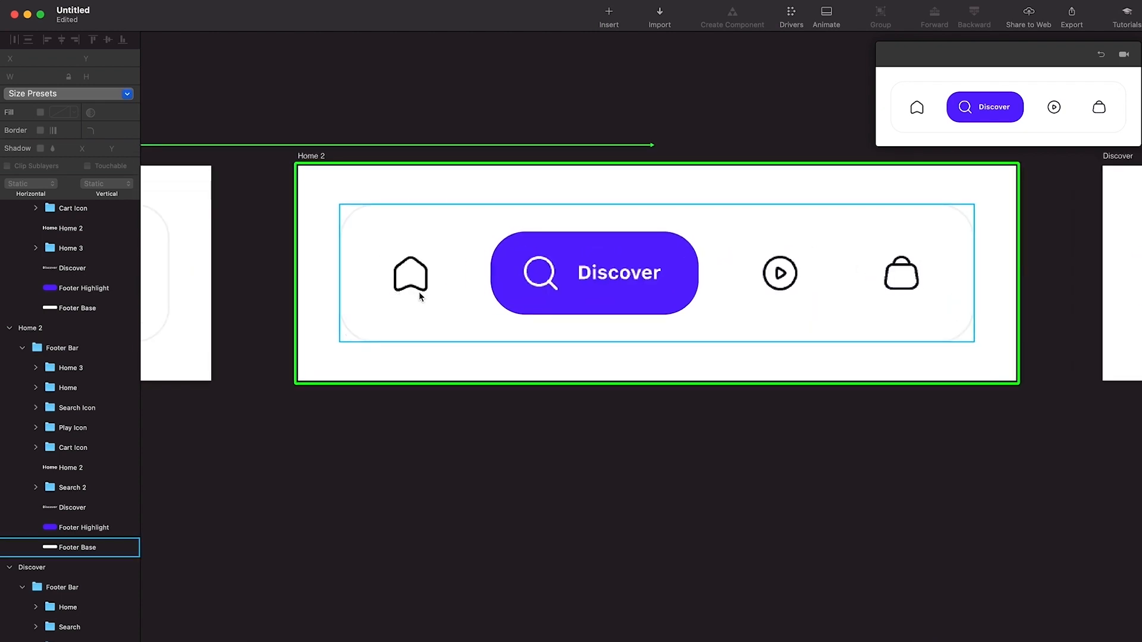
double_click(420, 292)
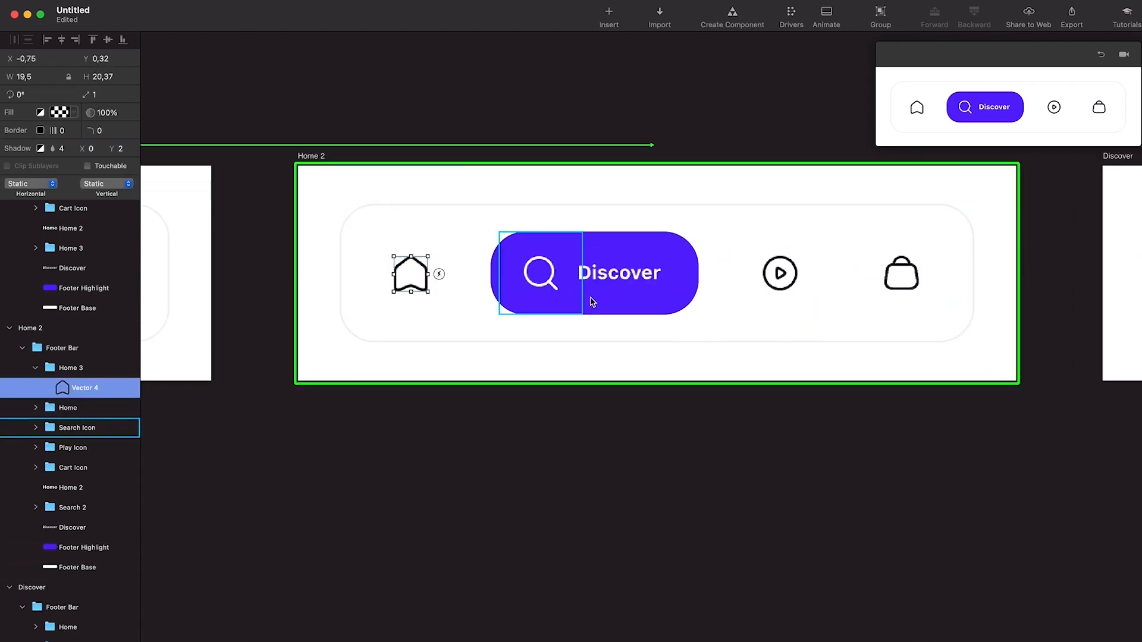
left_click(805, 306)
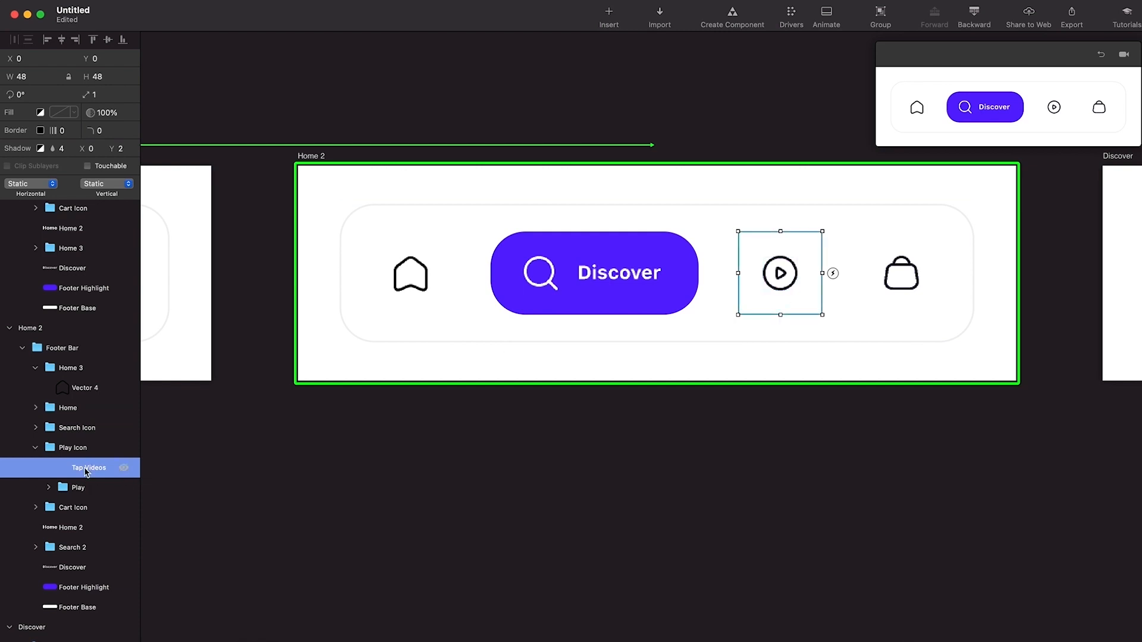
scroll(527, 349, "left", 5)
left_click(689, 290)
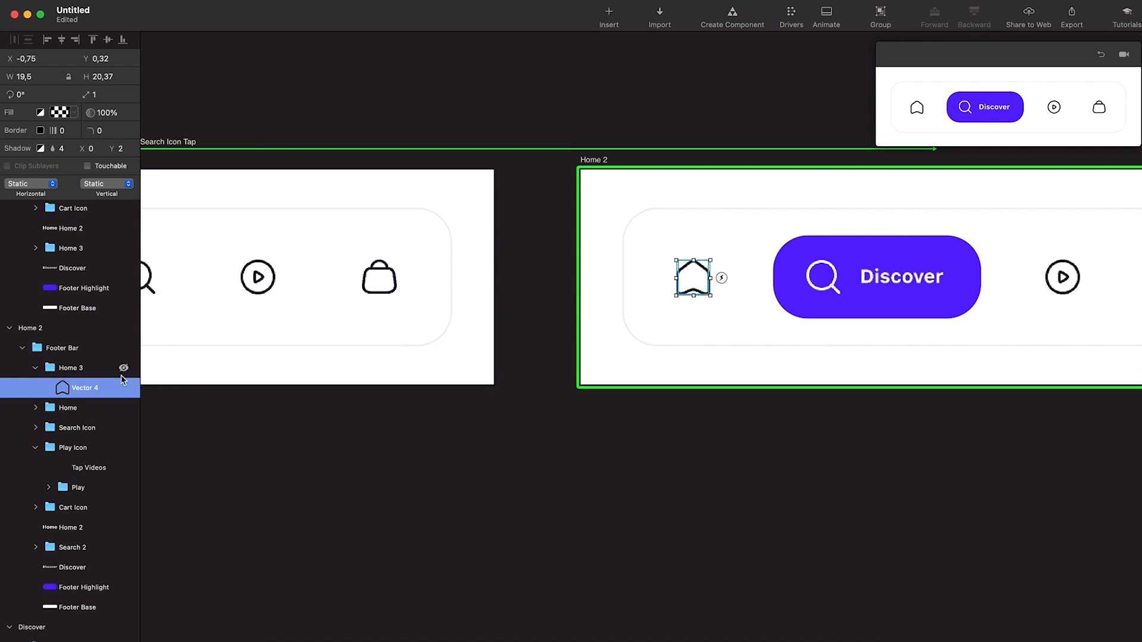
left_click(86, 372)
key("super+v")
Move the pasted hotspot left to X 17, centred over the home icon in the Home 2 artboard.
key("shift+Left")
key("shift+Left")
key("shift+Left")
key("shift+Left")
key("shift+Left")
key("shift+Left")
key("shift+Left")
key("shift+Left")
key("shift+Left")
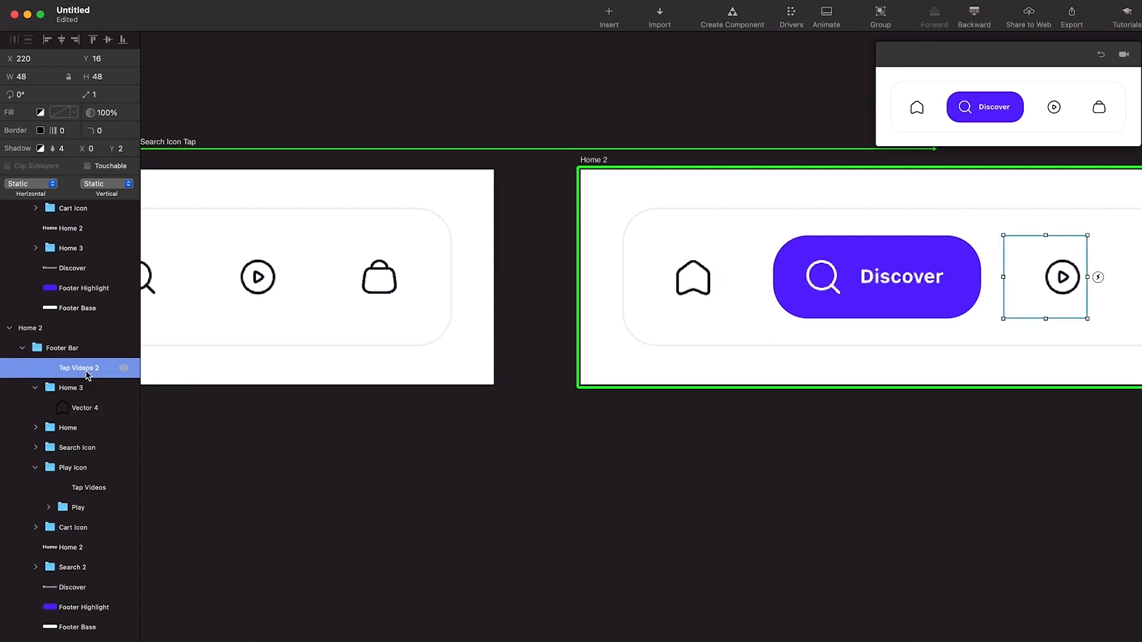
key("shift+Left")
key("shift+Left")
key("shift+Left")
key("shift+Left")
key("shift+Left")
key("shift+Left")
key("shift+Left")
key("shift+Left")
key("shift+Left")
key("shift+Left")
key("shift+Left")
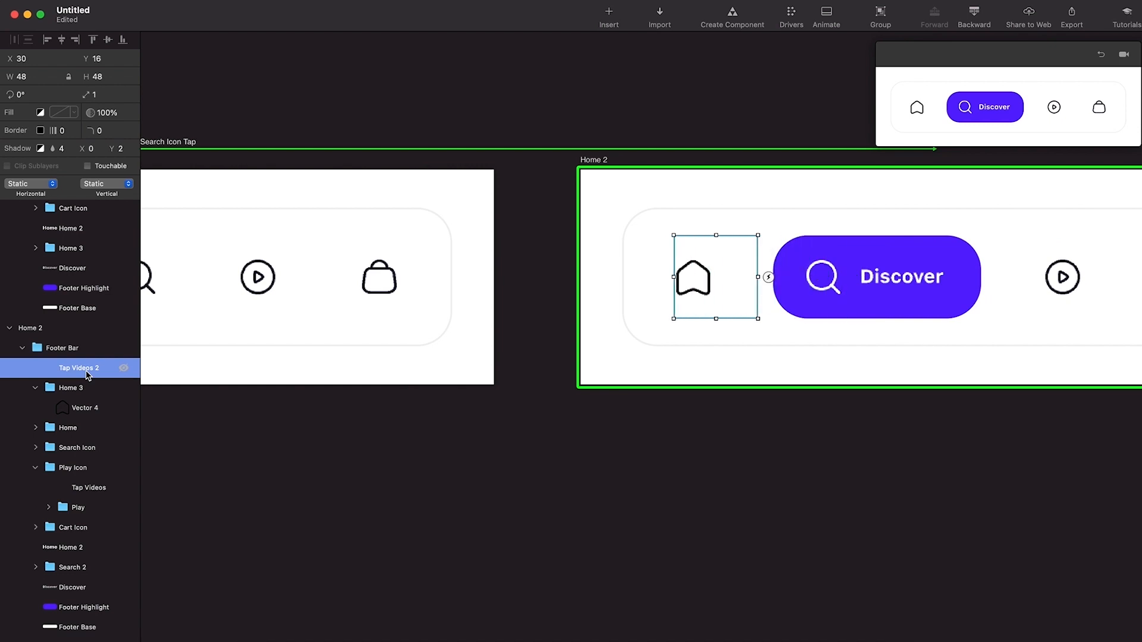
left_click_drag(722, 278, 700, 278)
Rename the pasted hotspot layer as TapHome and collapse the Home 3 group.
double_click(77, 368)
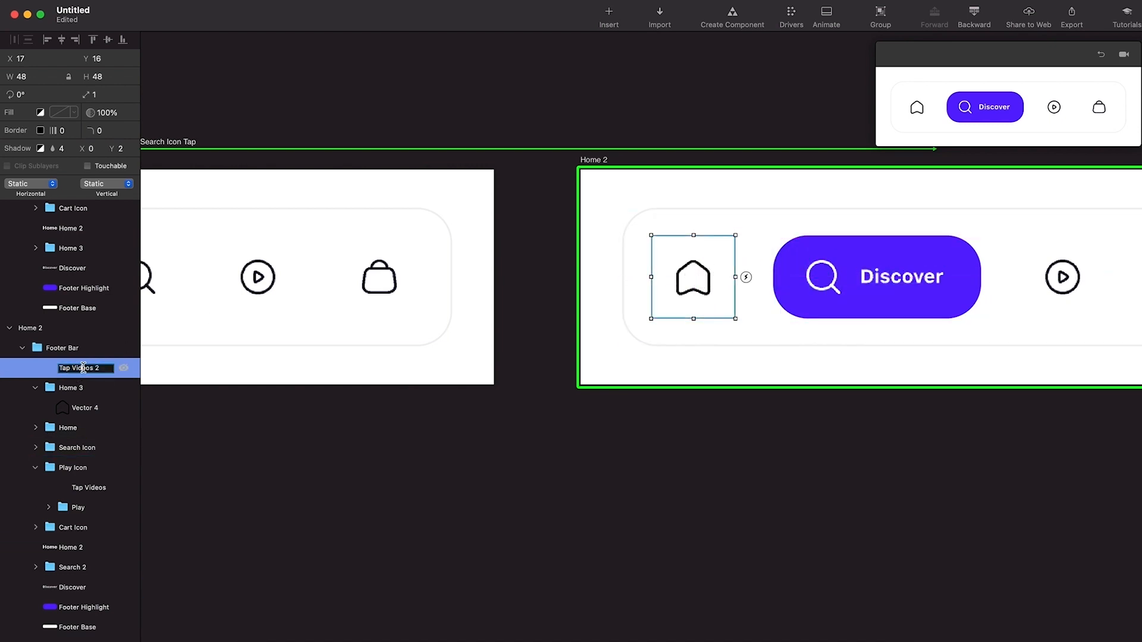
type("TapHome")
key("Return")
left_click(36, 388)
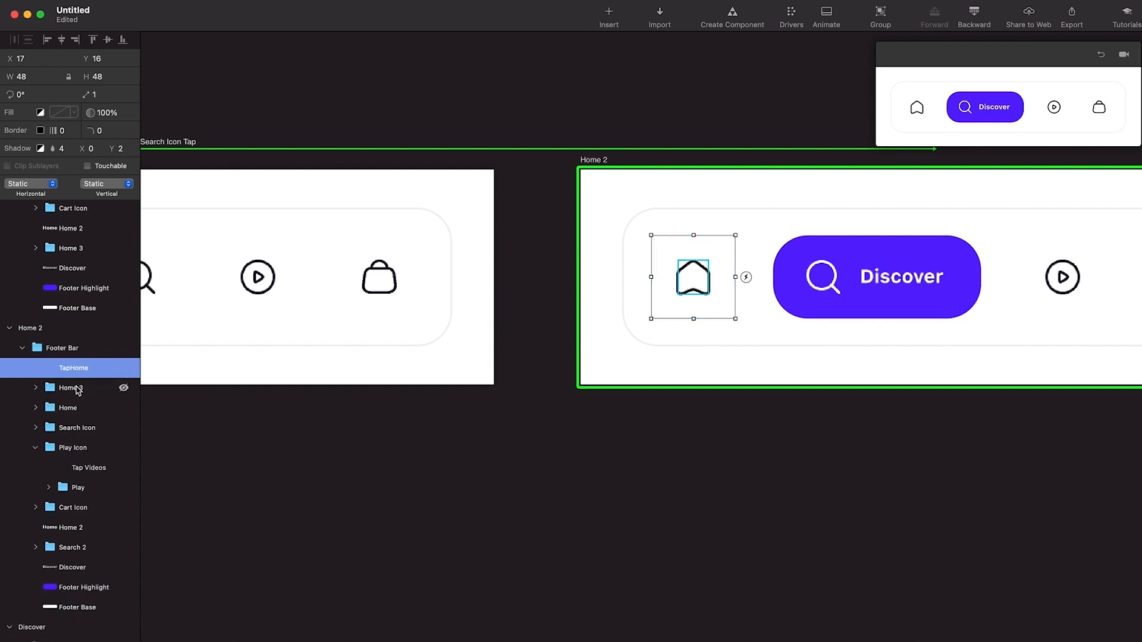
Group TapHome with the Home 3 icon in the Home 2 artboard and name the group Home Icon.
left_click(76, 389, "shift")
key("super+g")
double_click(84, 368)
type("Home Icon")
key("Return")
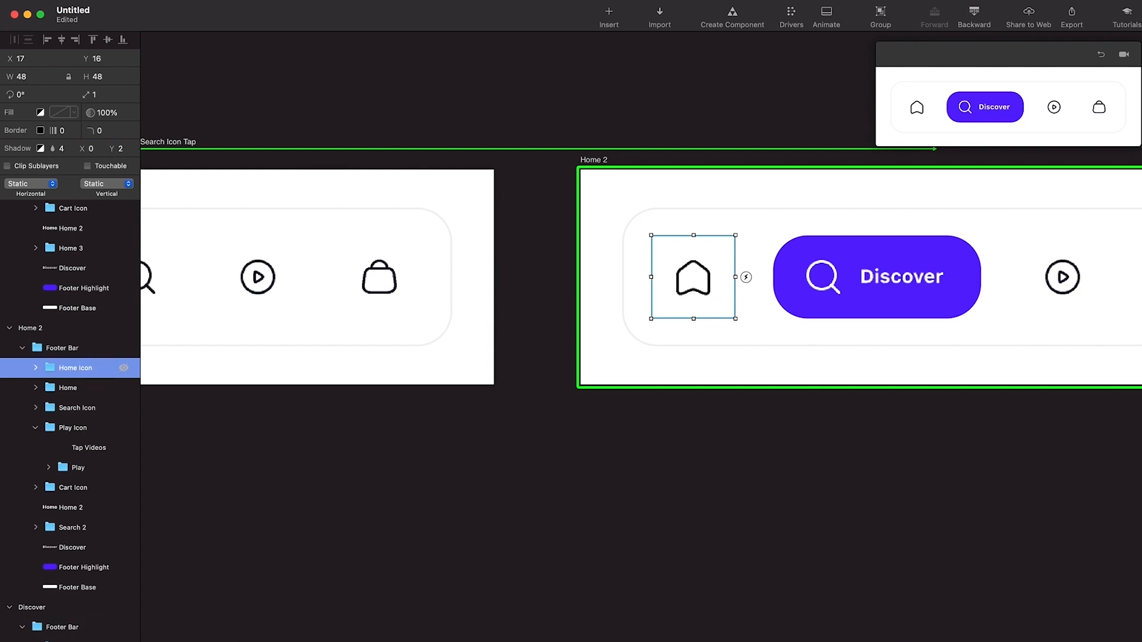
Preview the search icon tap, and add a Tap transition from Home 2's Home Icon back to the Home artboard.
left_click(1100, 54)
left_click(1010, 108)
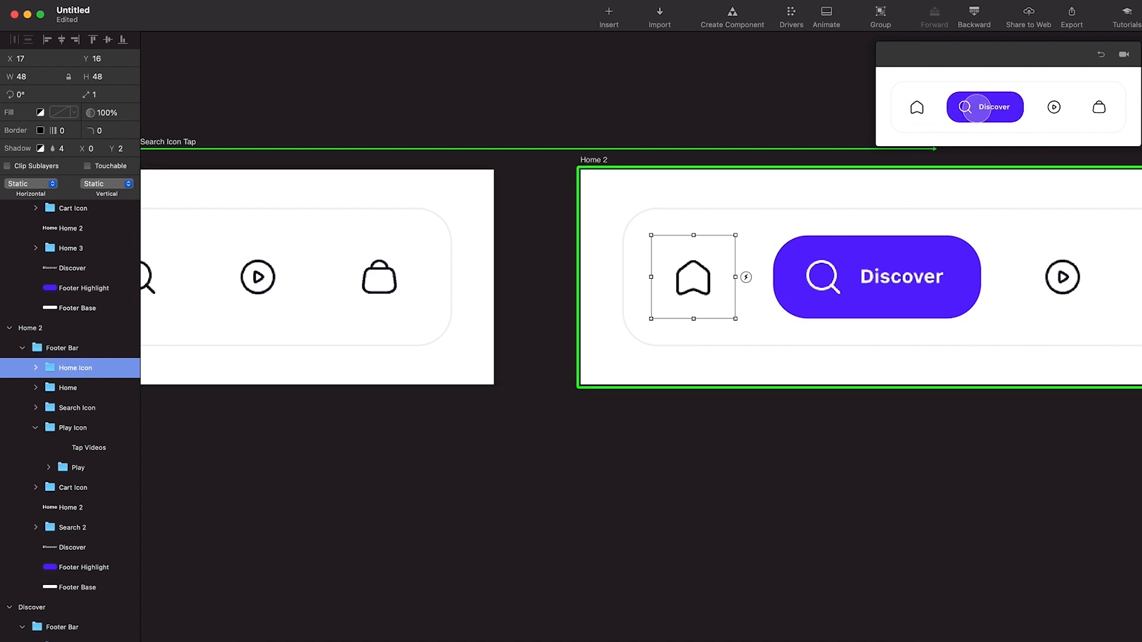
scroll(706, 278, "down", 3)
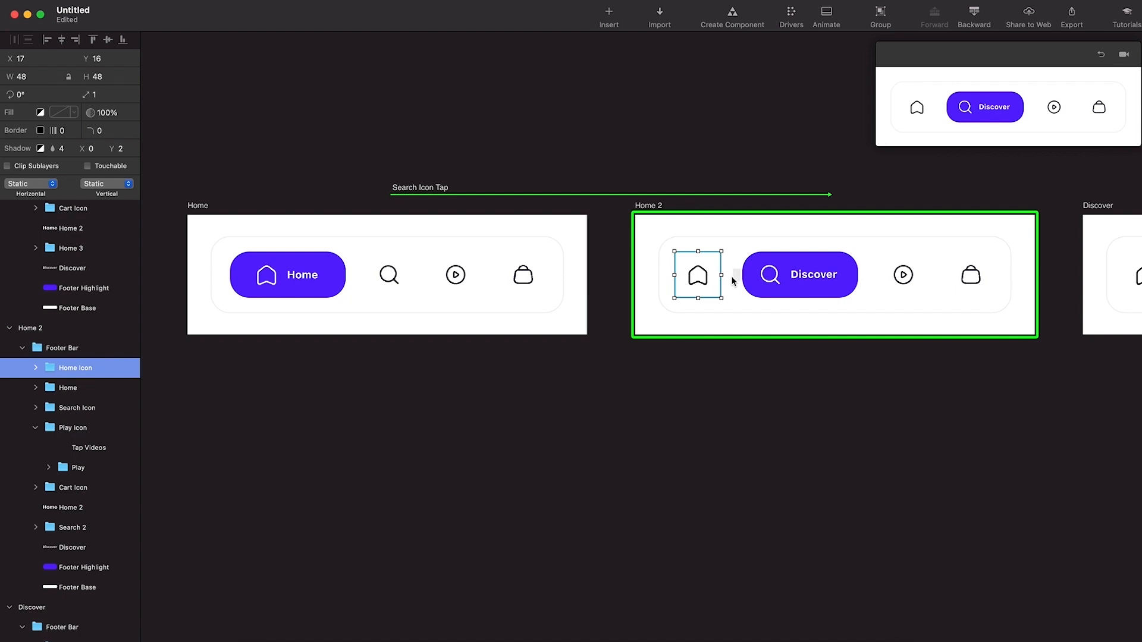
left_click(732, 274)
left_click(782, 183)
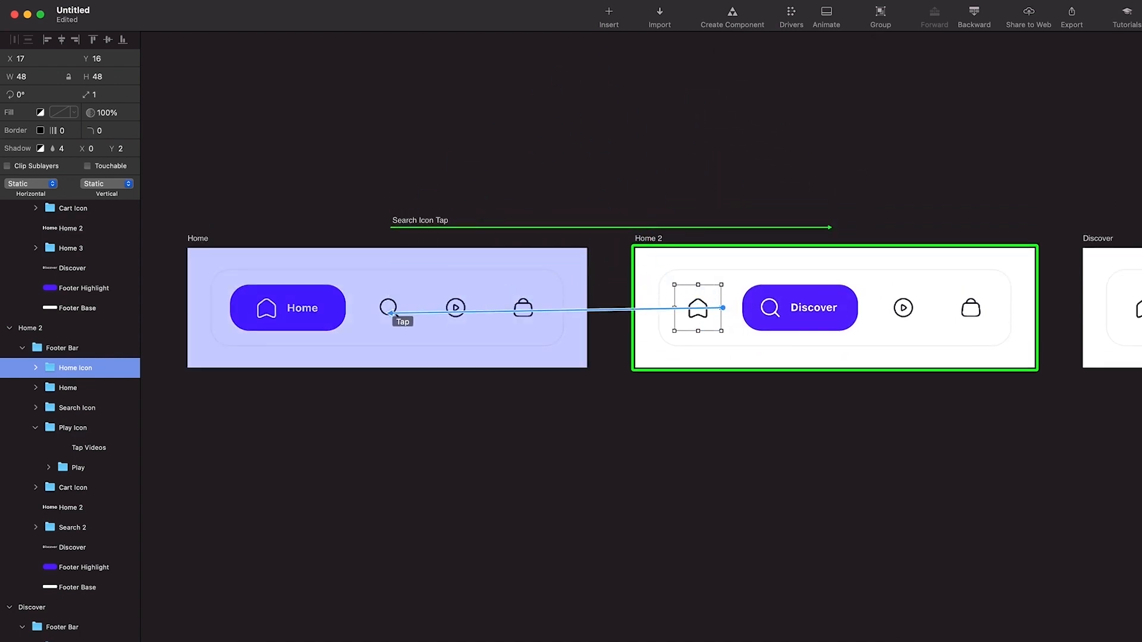
left_click(388, 309)
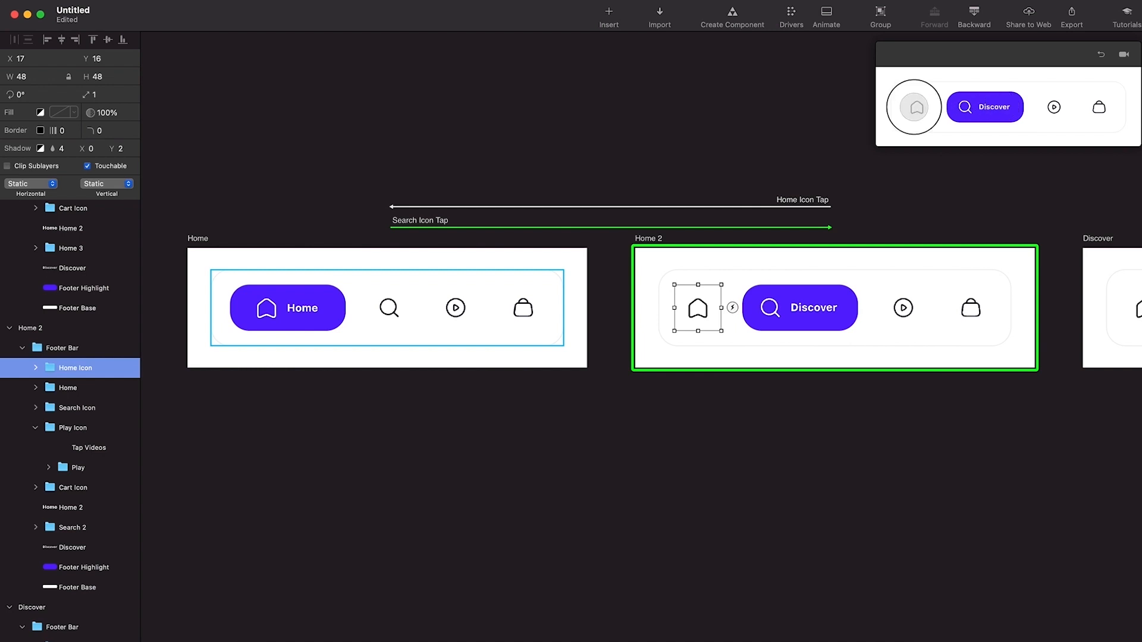
Test the home and search icon taps in the preview, switching between the Home and Discover states.
left_click(915, 107)
left_click(1009, 108)
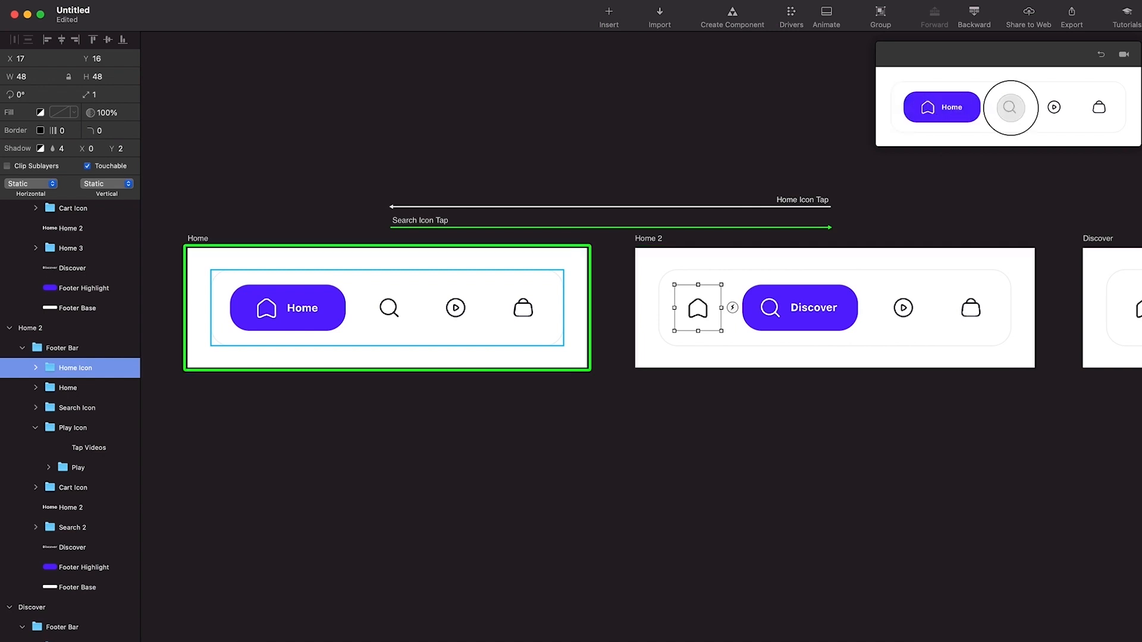
left_click(917, 107)
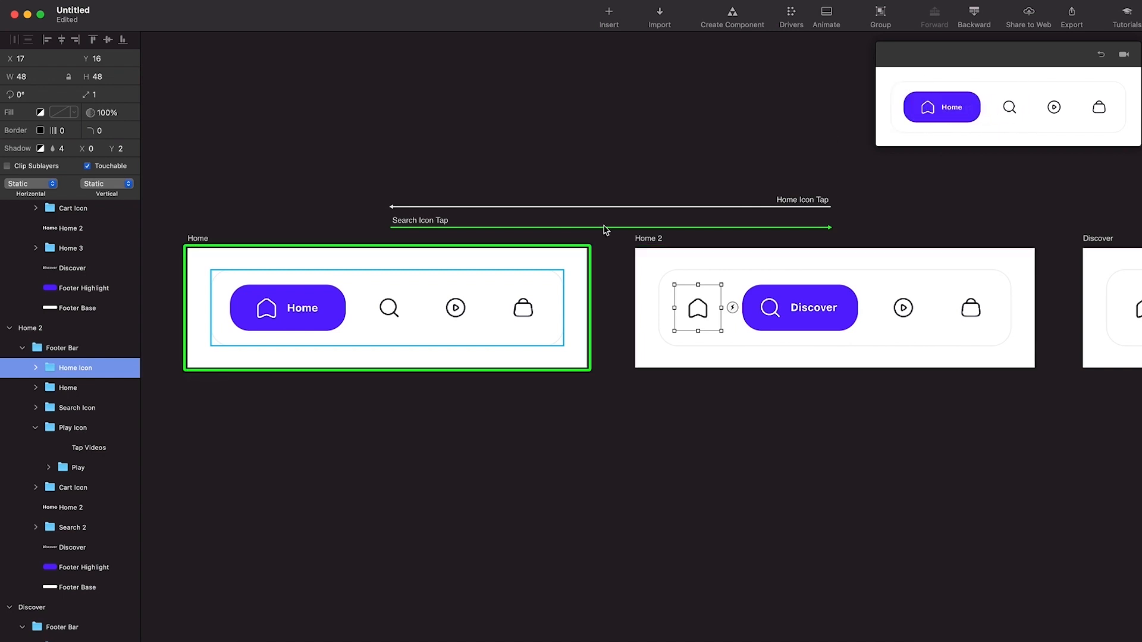
Apply Spring easing to all animated properties of the Home Icon Tap transition.
left_click(601, 206)
left_click_drag(604, 538, 604, 299)
key("super+a")
left_click(358, 321)
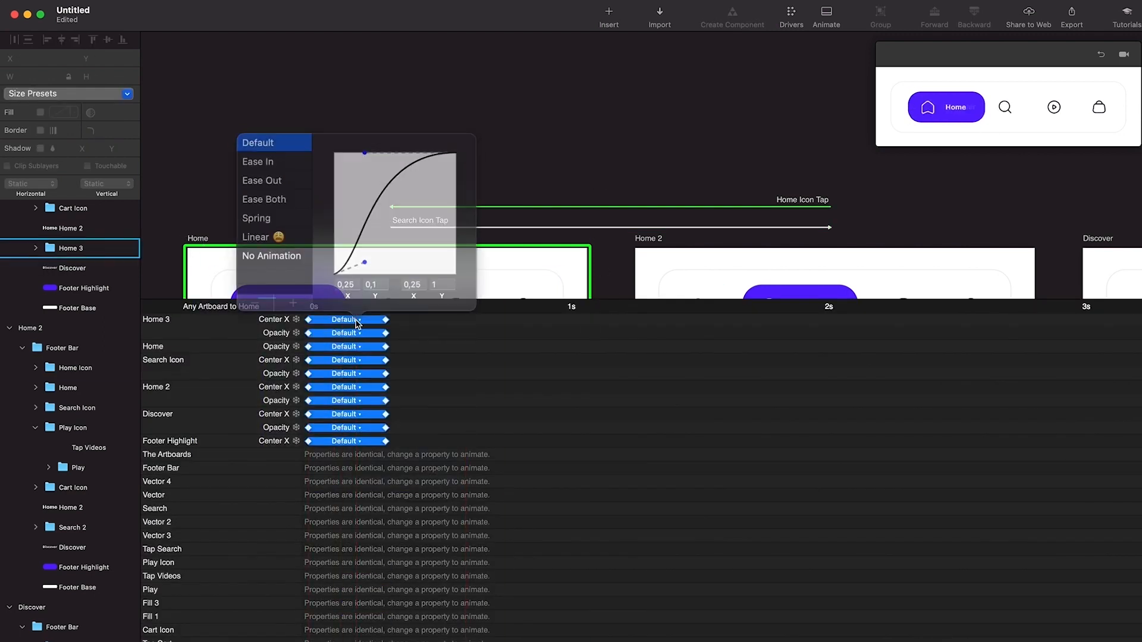
left_click(269, 231)
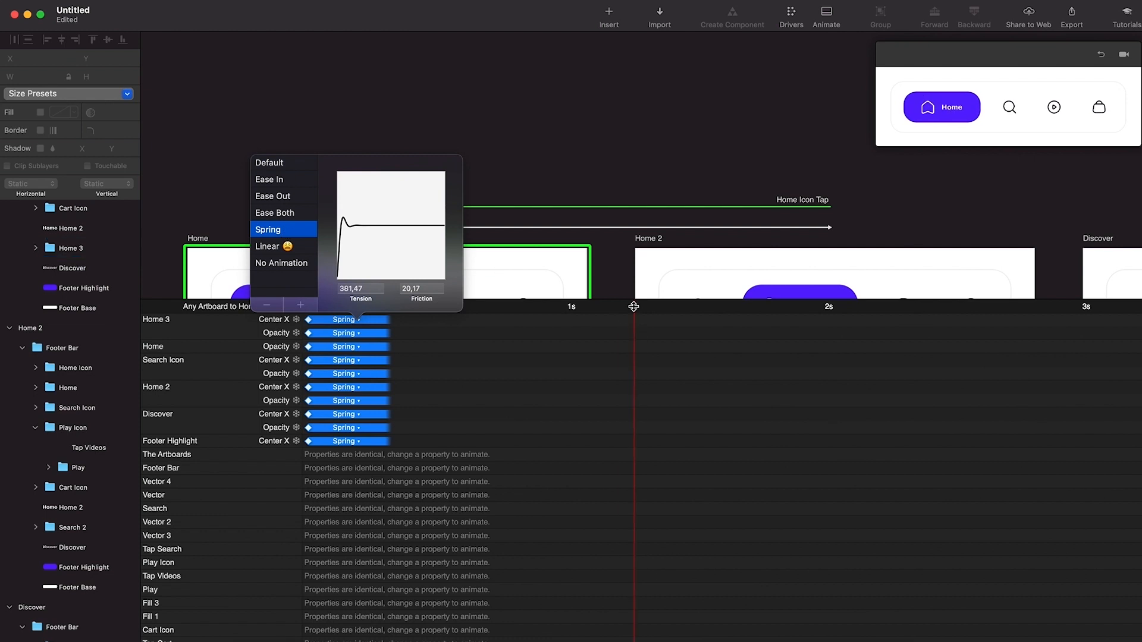
Hide the animation timeline and test the spring motion between the Home and Discover states in the preview.
left_click(826, 14)
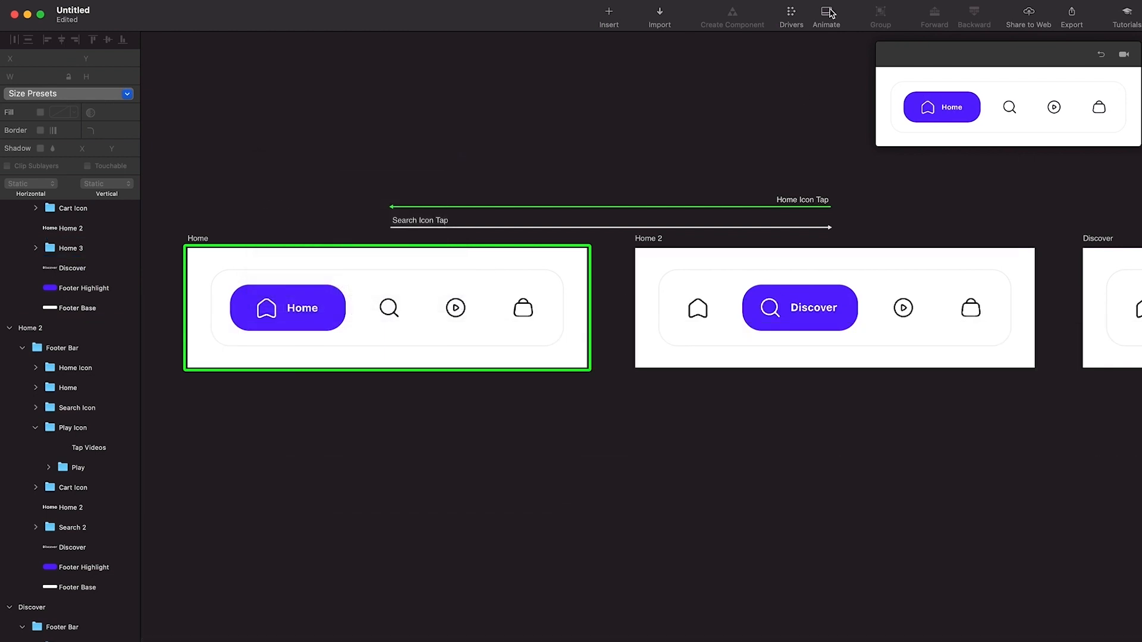
left_click(1012, 105)
left_click(921, 109)
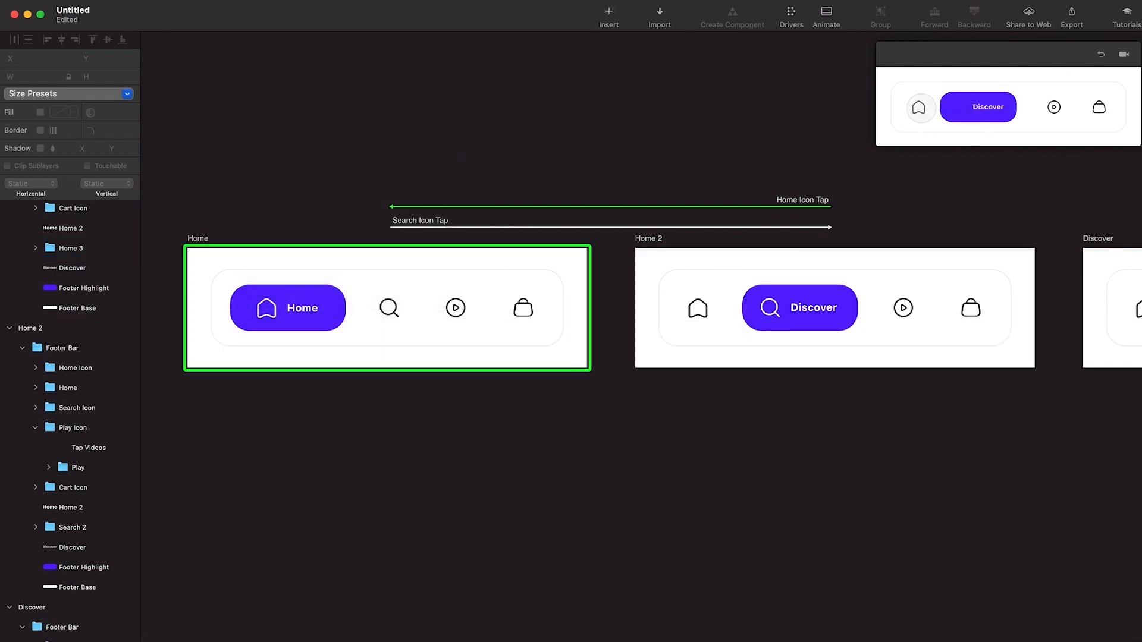
left_click(1009, 107)
left_click(914, 107)
left_click(1009, 107)
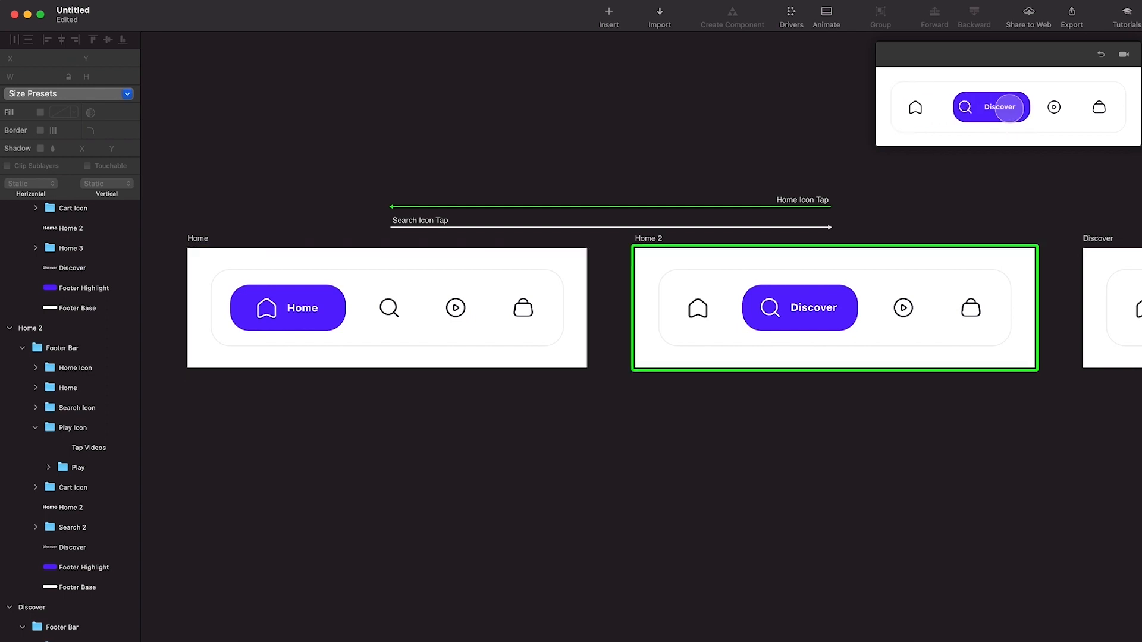
left_click(916, 107)
Delete the original Discover artboard.
left_click(707, 309)
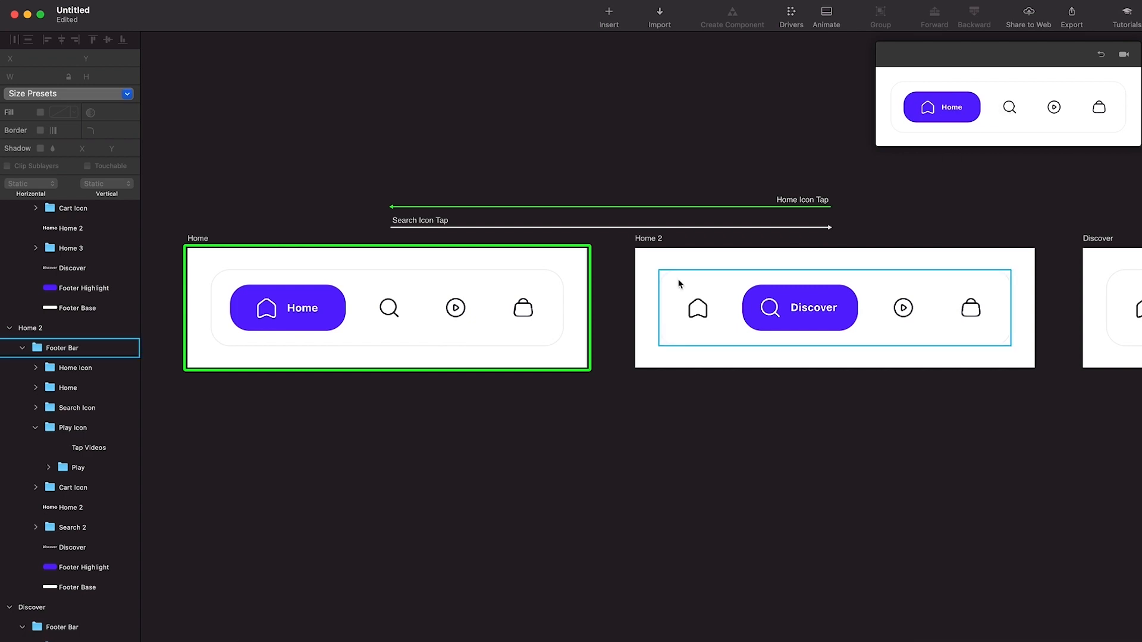
scroll(708, 311, "down", 2)
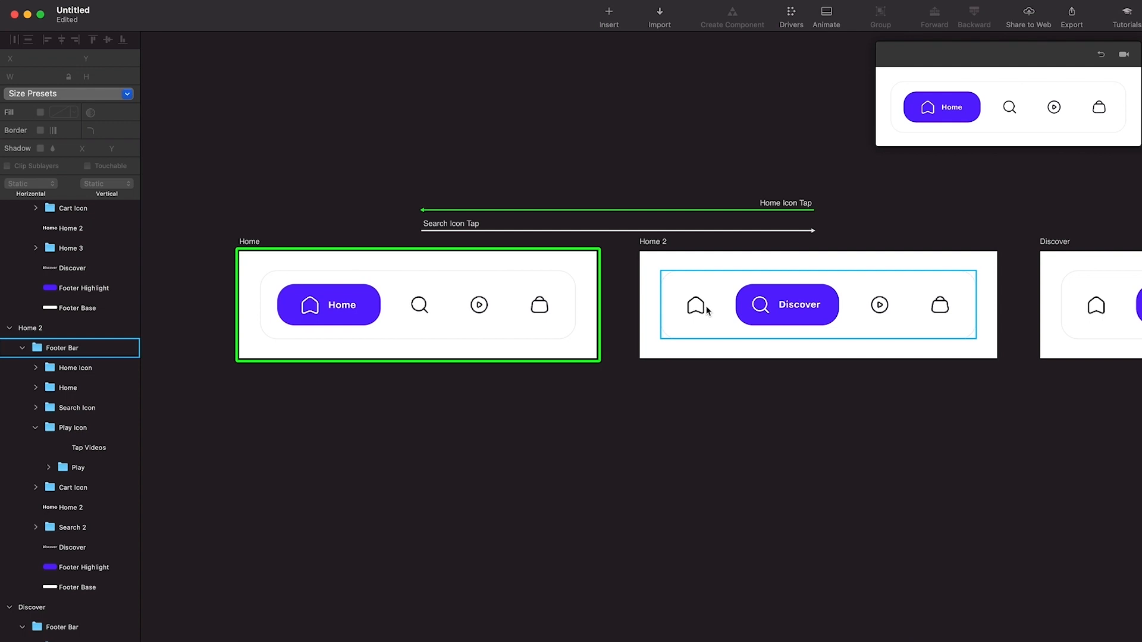
left_click(1009, 107)
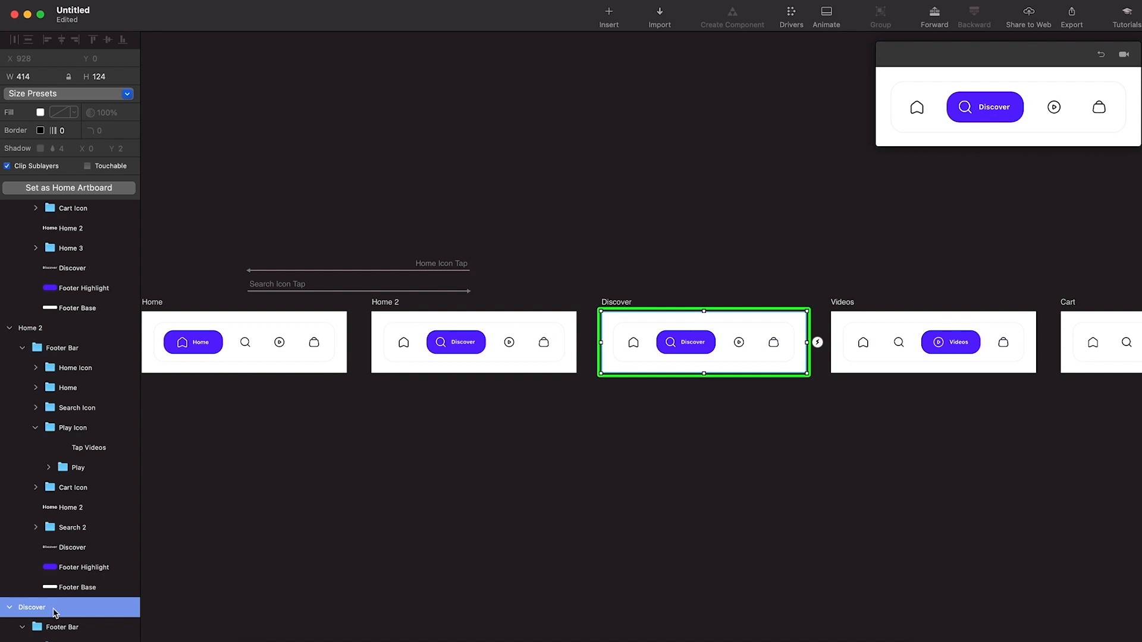
key("Delete")
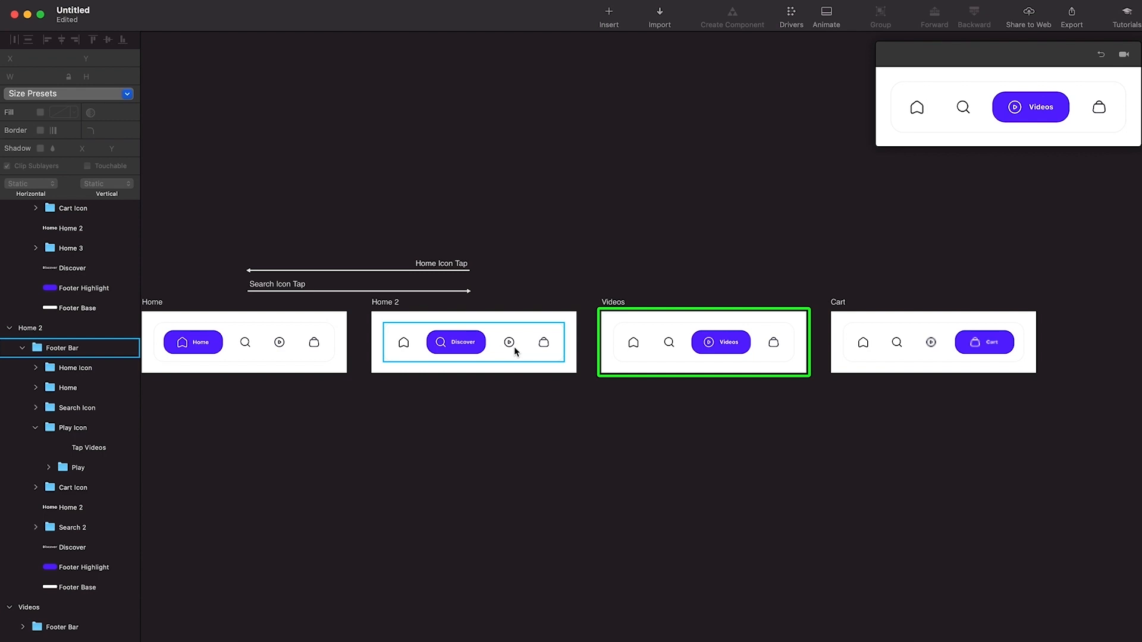
Add a Tap transition from Home 2's Play Icon back onto Home 2 to create a duplicate artboard, and open that transition's timeline.
scroll(512, 346, "up", 3)
double_click(511, 345)
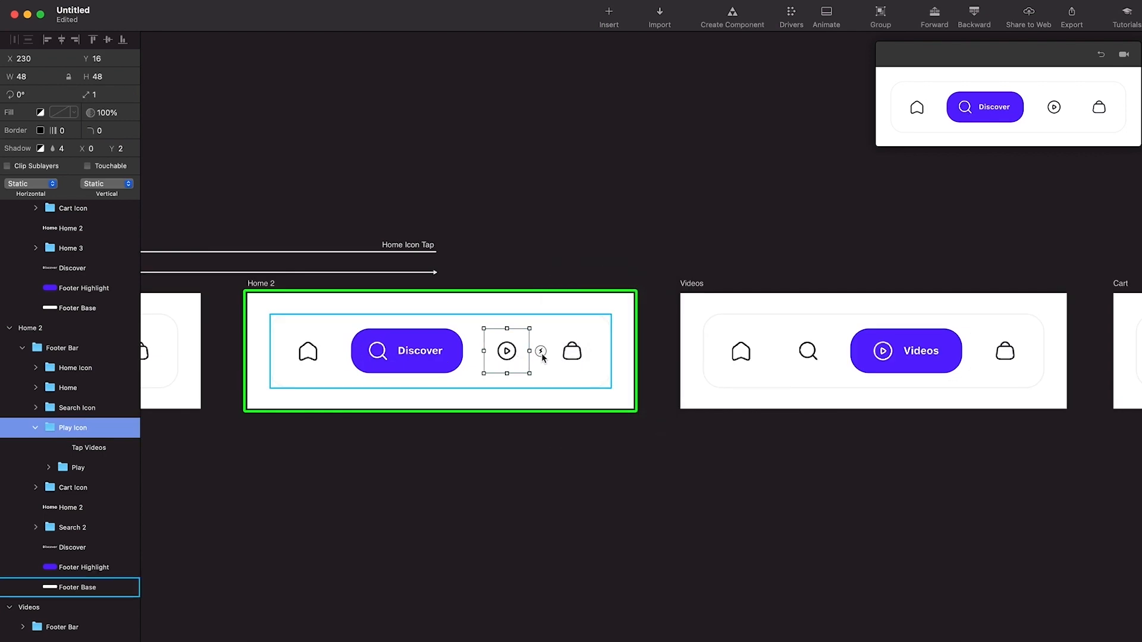
scroll(542, 355, "down", 1)
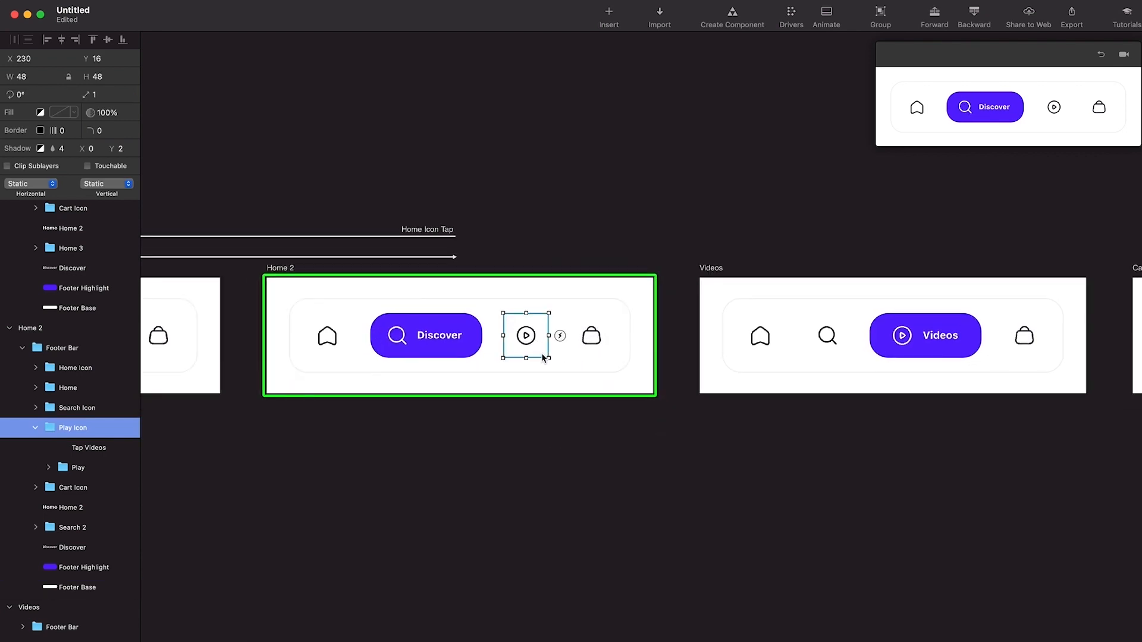
left_click(560, 336)
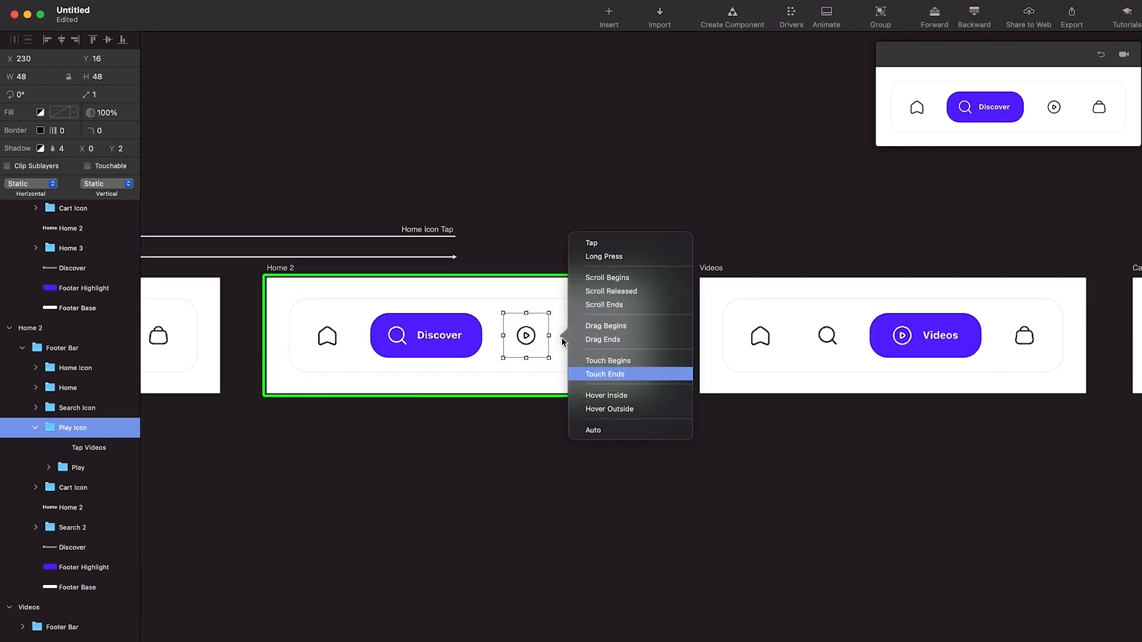
left_click(615, 249)
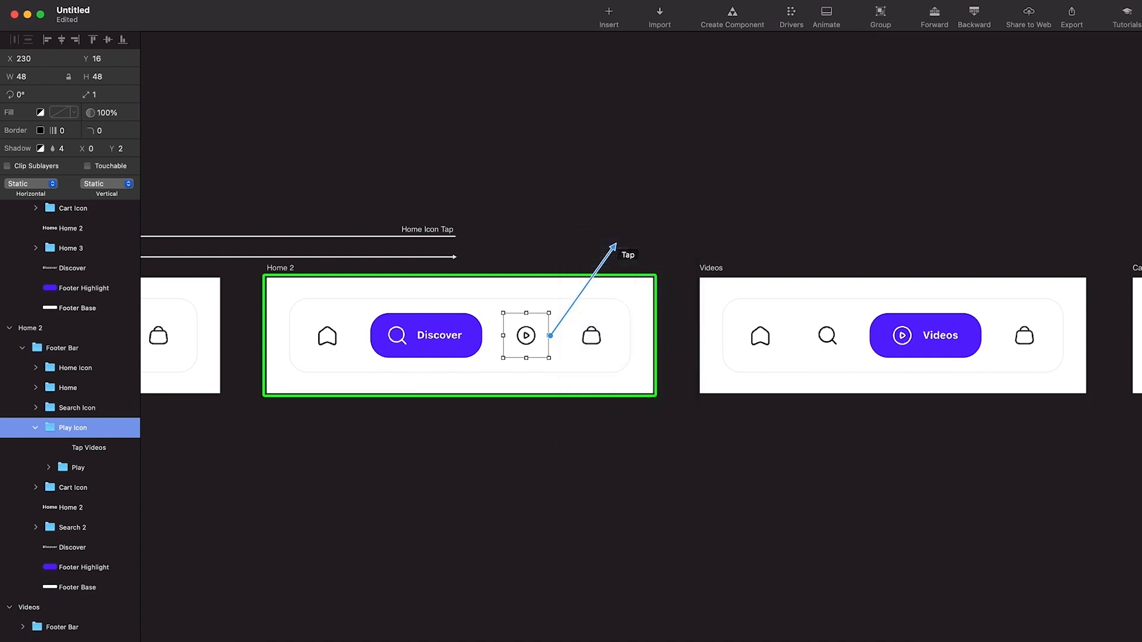
left_click(524, 330)
scroll(505, 321, "right", 5)
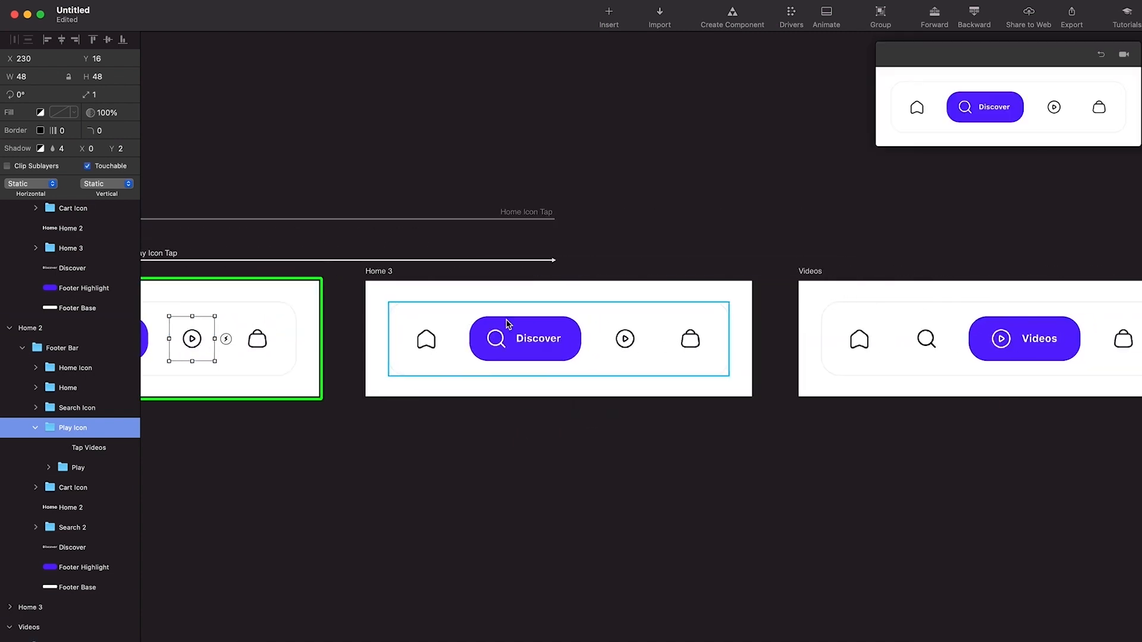
scroll(506, 324, "left", 2)
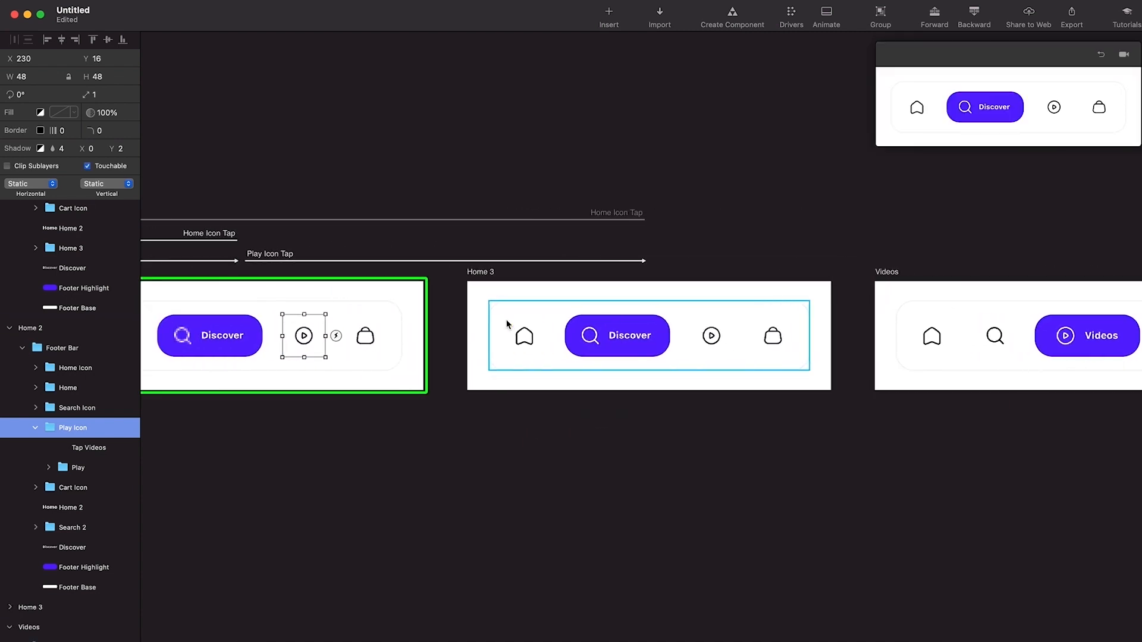
left_click(497, 263)
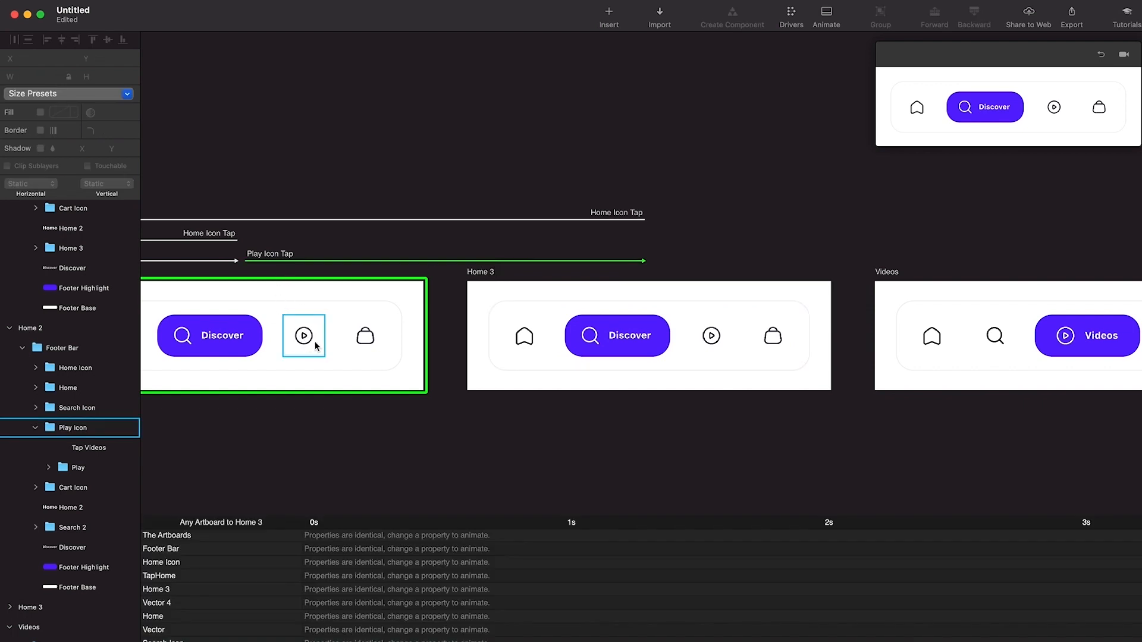
Set the Footer Highlight's X to 158 in the Home 3 artboard, using the highlight in the Videos artboard as reference.
scroll(730, 321, "up", 3)
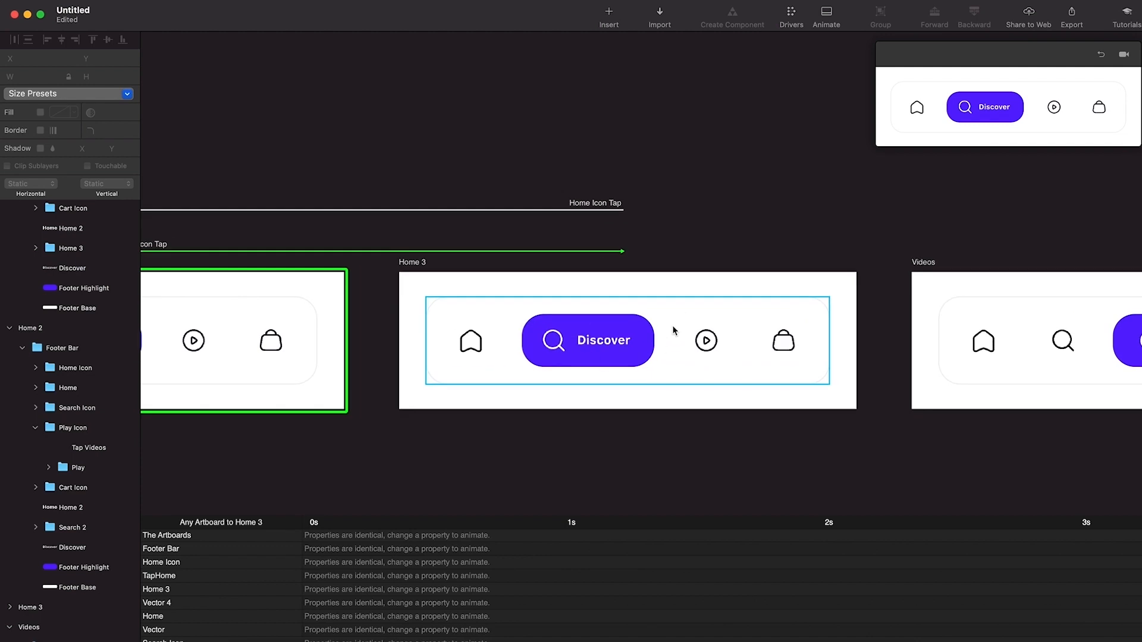
scroll(649, 329, "right", 2)
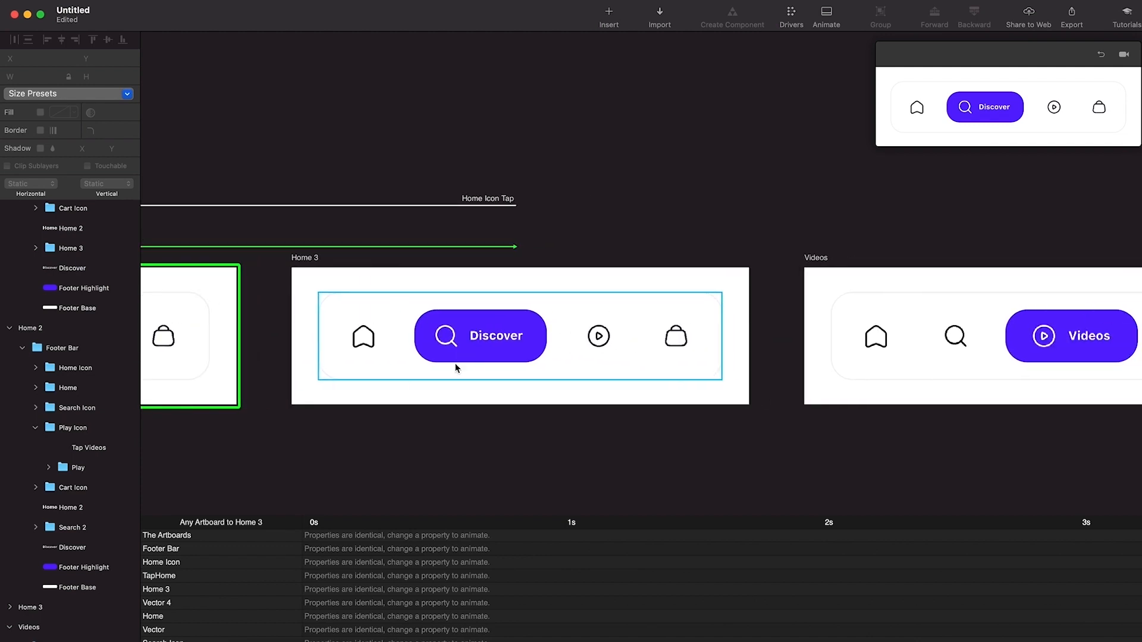
scroll(536, 318, "right", 2)
left_click(541, 324)
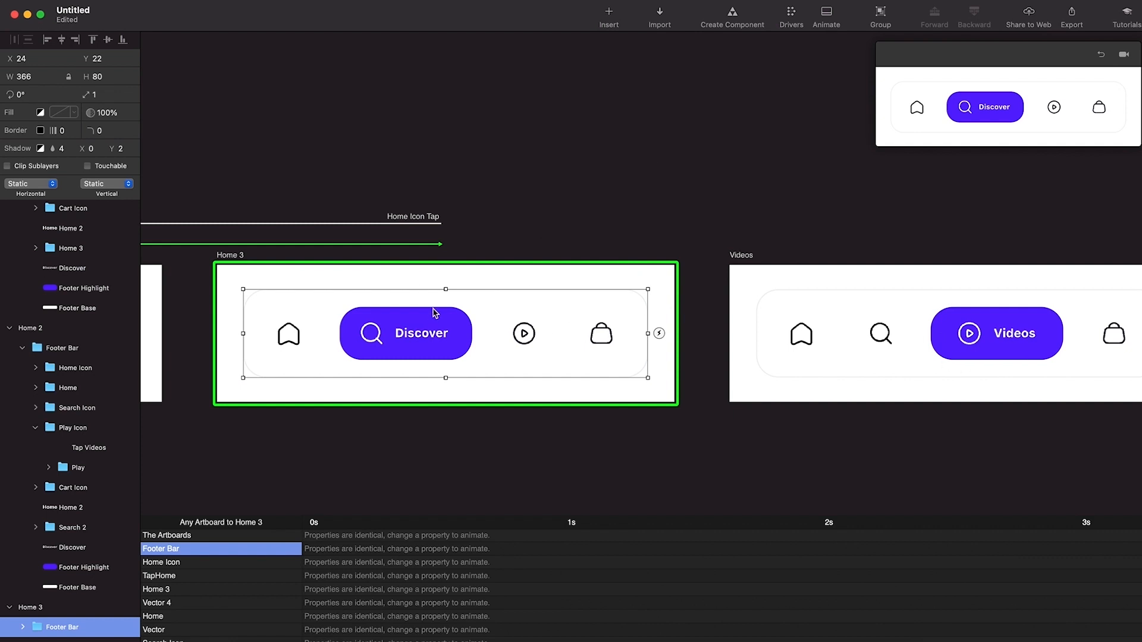
left_click(1053, 324)
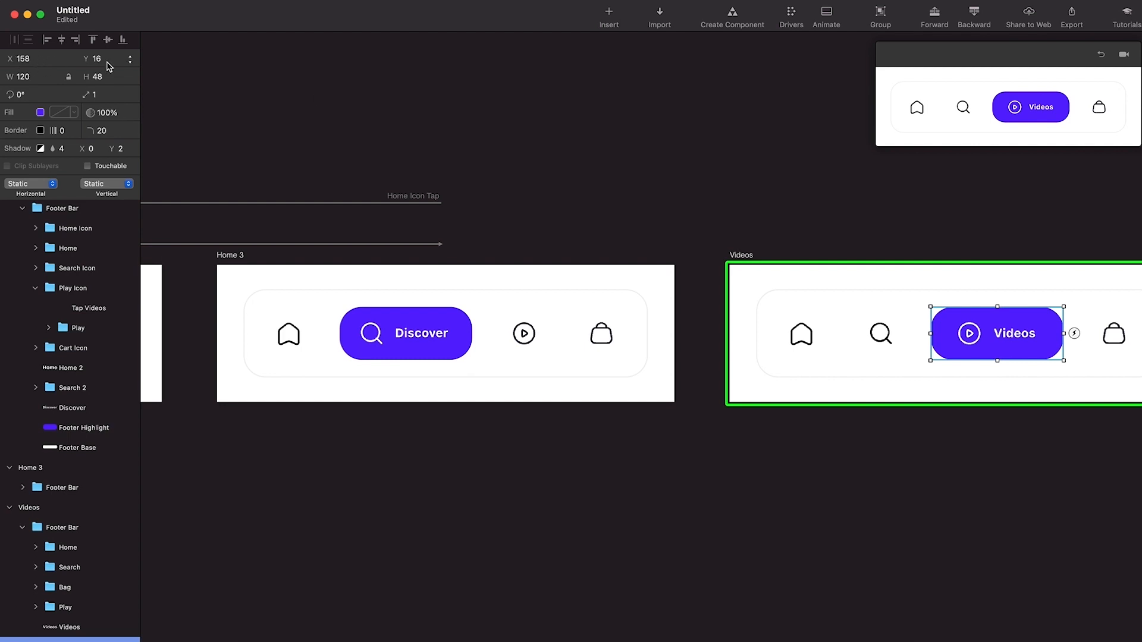
left_click(444, 319)
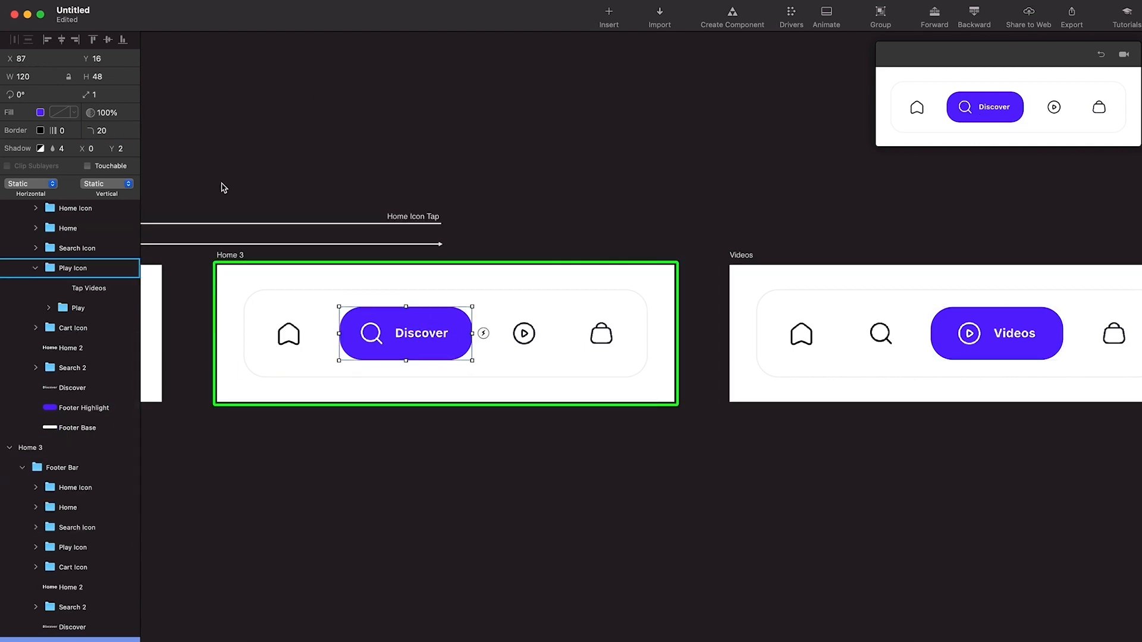
left_click(37, 61)
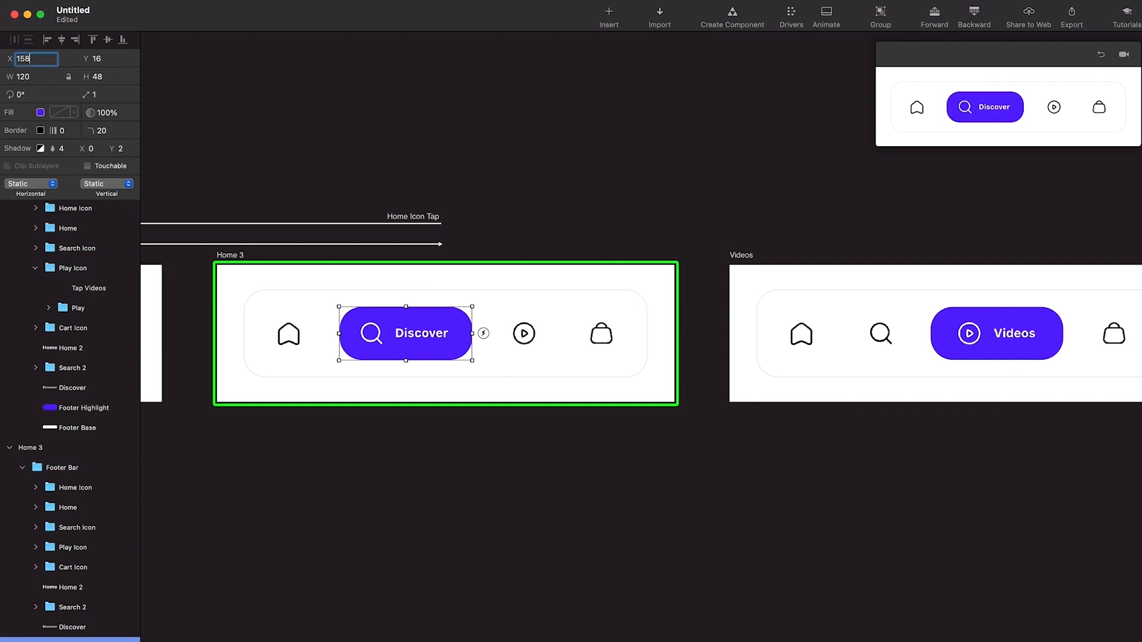
type("158")
key("Return")
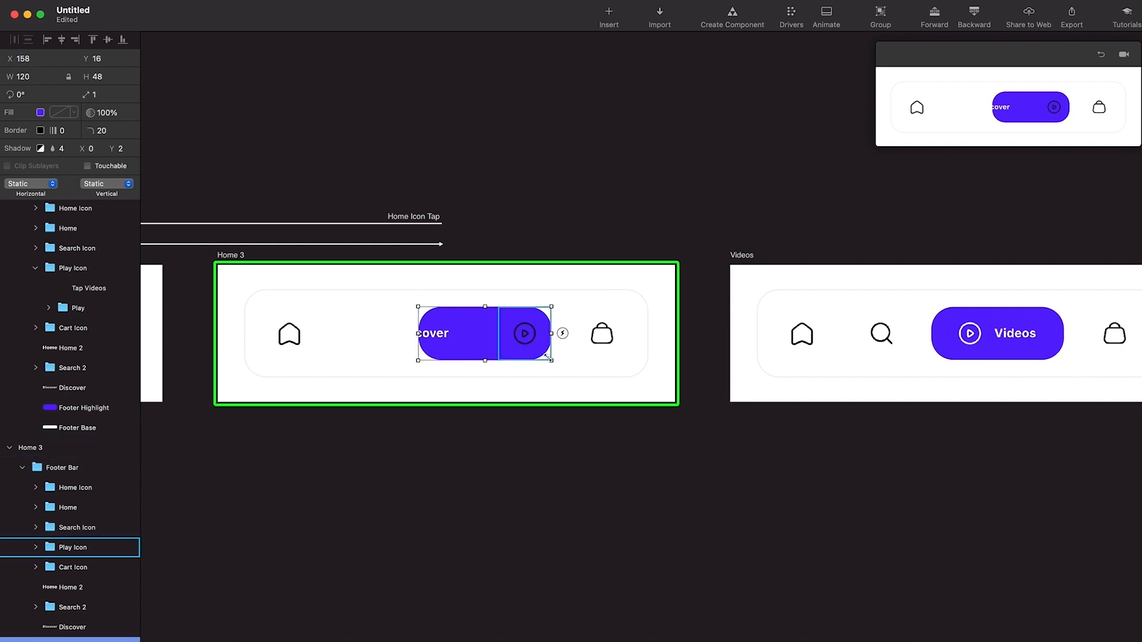
Move the Play Icon in Home 3 to X 158, over the starting end of the purple highlight.
left_click(532, 339)
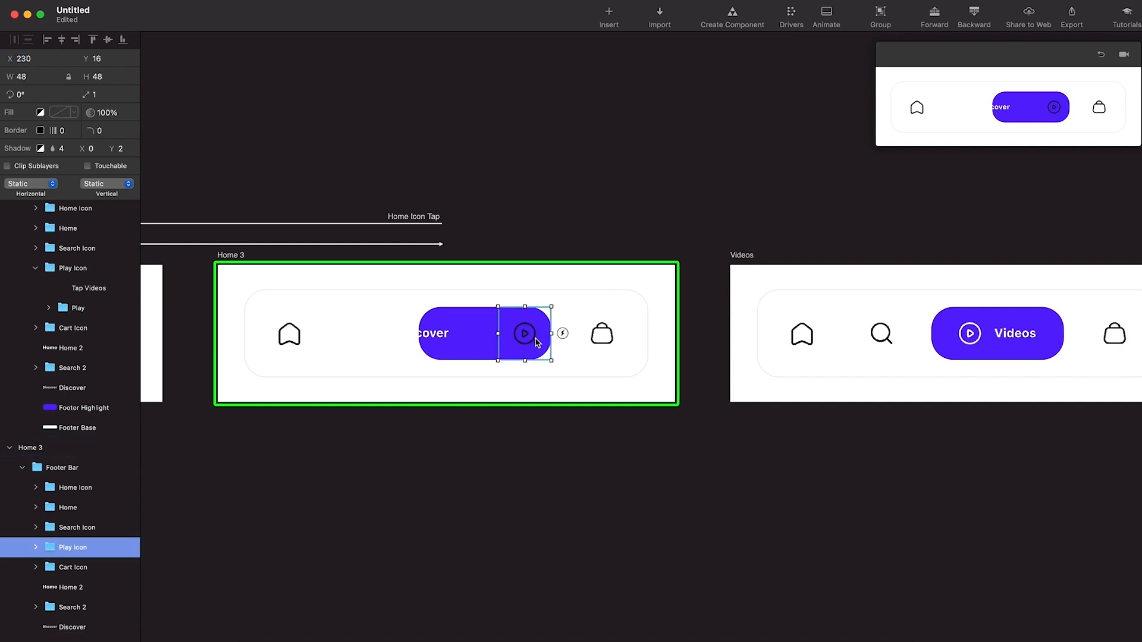
left_click(971, 344)
left_click(974, 344)
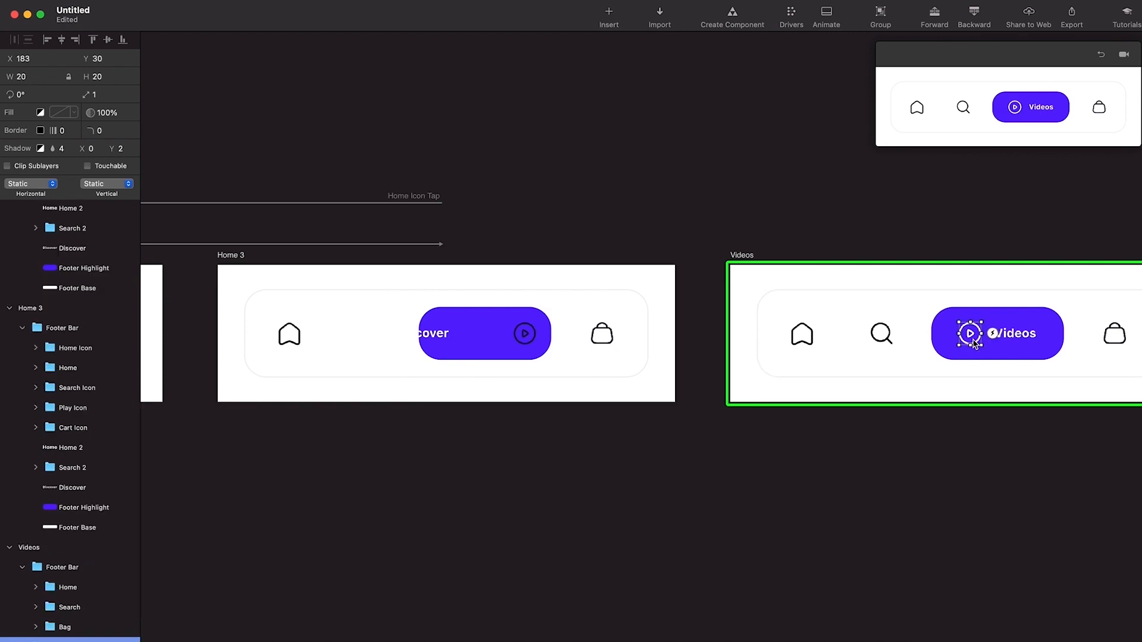
double_click(524, 335)
left_click_drag(529, 335, 458, 335)
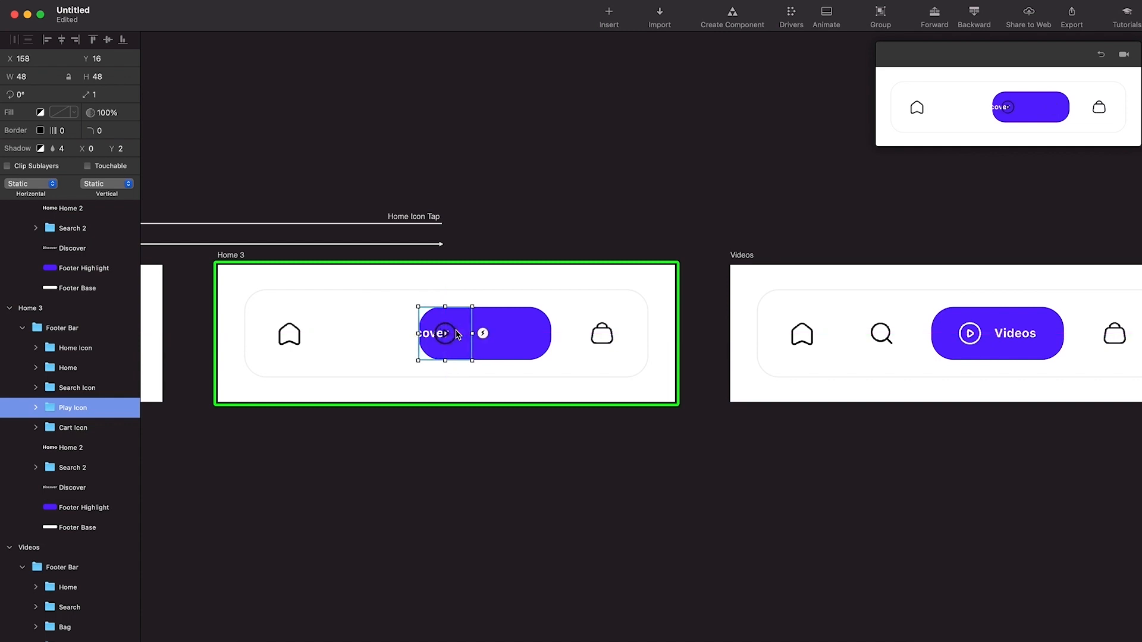
left_click(403, 337)
key("shift+Right")
key("shift+Right")
key("shift+Right")
key("shift+Right")
key("shift+Left")
key("shift+Left")
key("shift+Left")
key("shift+Left")
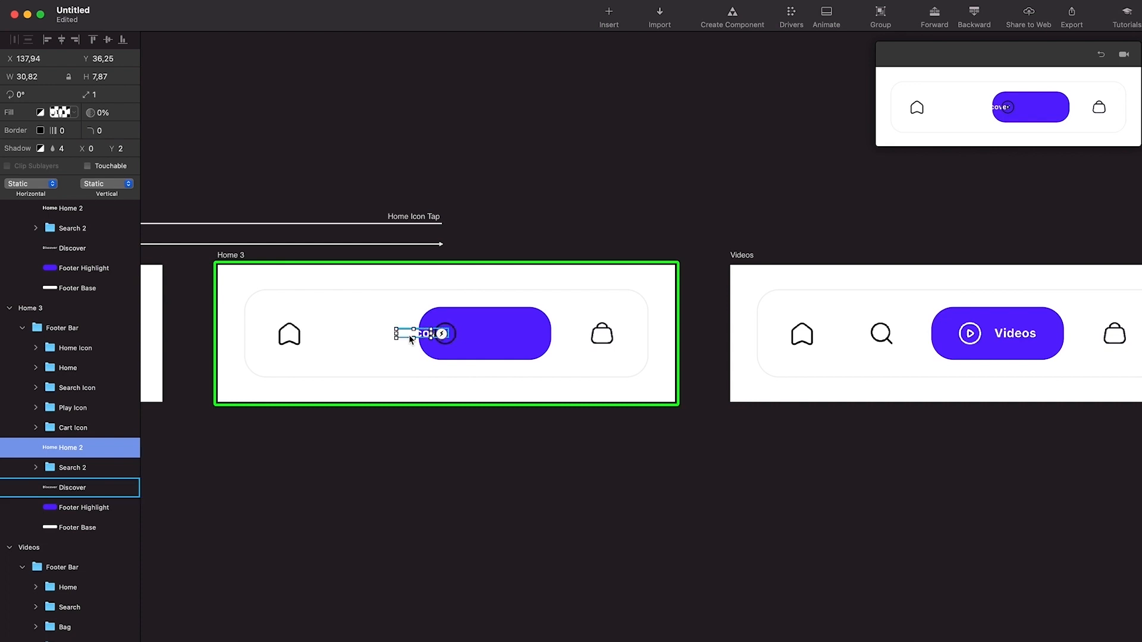
Move the Discover label in Home 3 to X 207, beside the play icon in the highlight.
left_click(69, 491)
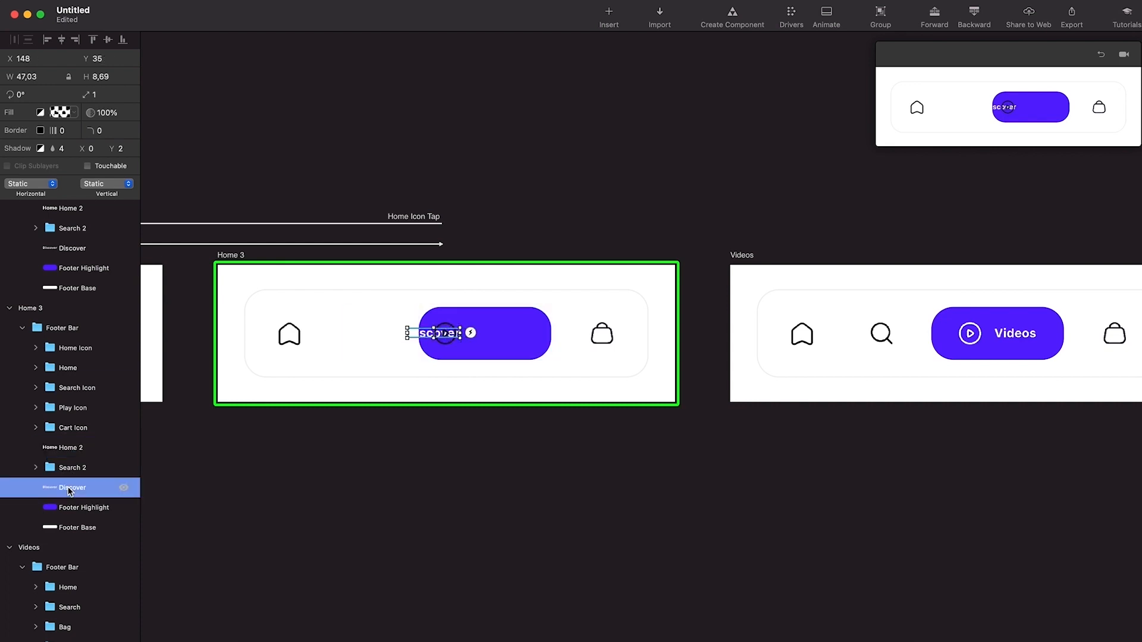
key("shift+Left")
key("Left")
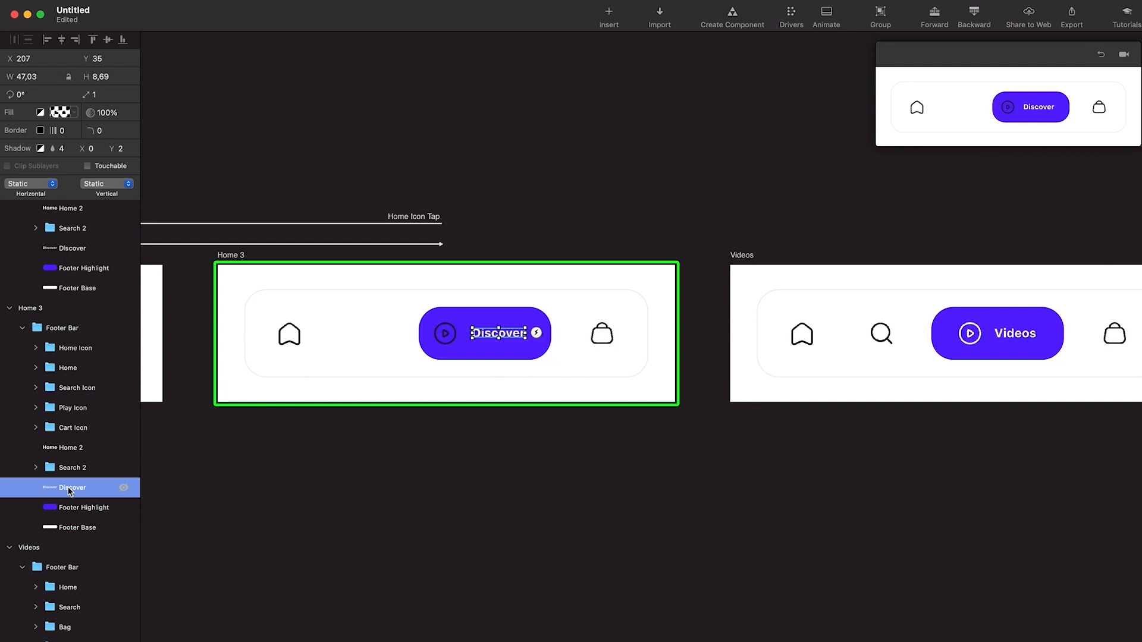
Set the Search Icon's opacity to 100% in Home 3 and shift it slightly left, using the Videos artboard as reference.
left_click(382, 340)
scroll(389, 336, "left", 10)
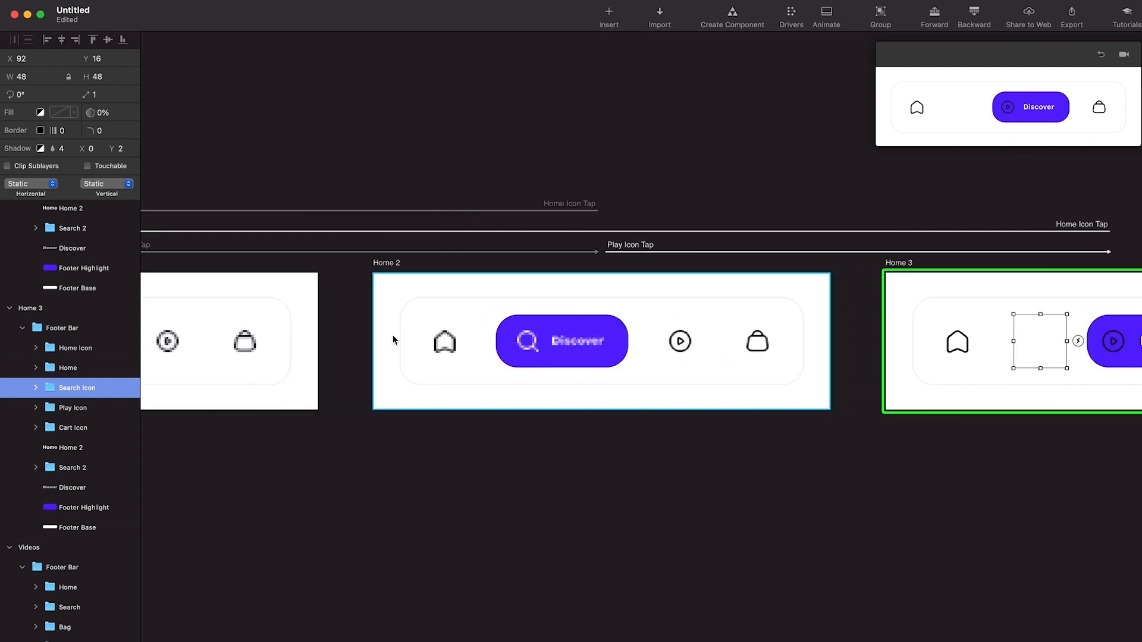
scroll(391, 335, "right", 10)
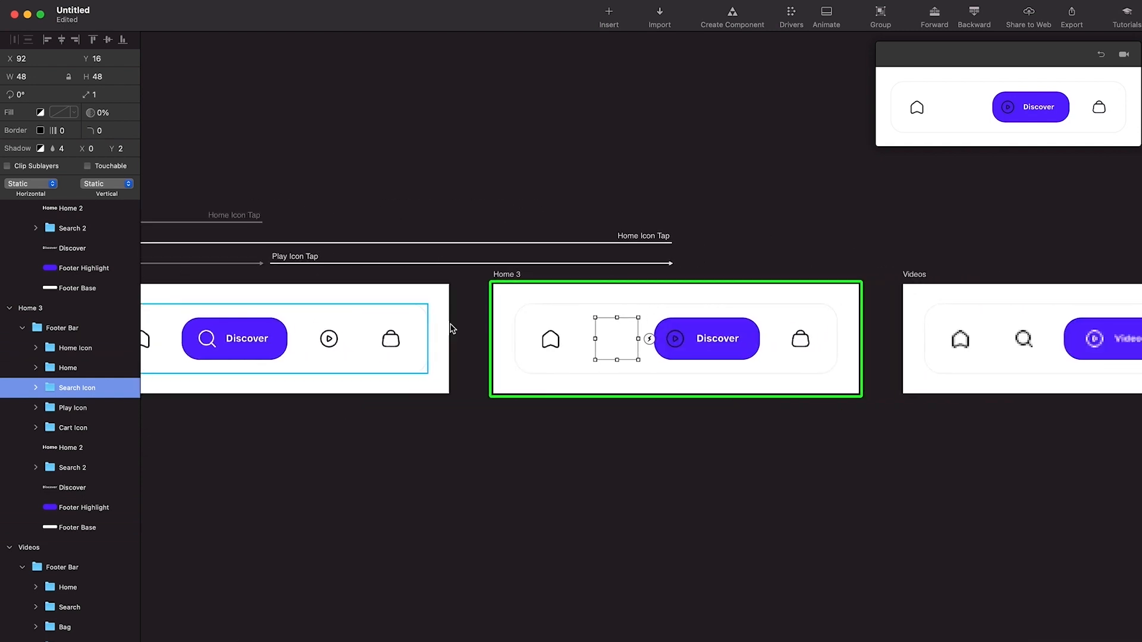
scroll(452, 329, "right", 10)
left_click(880, 303)
scroll(880, 304, "left", 4)
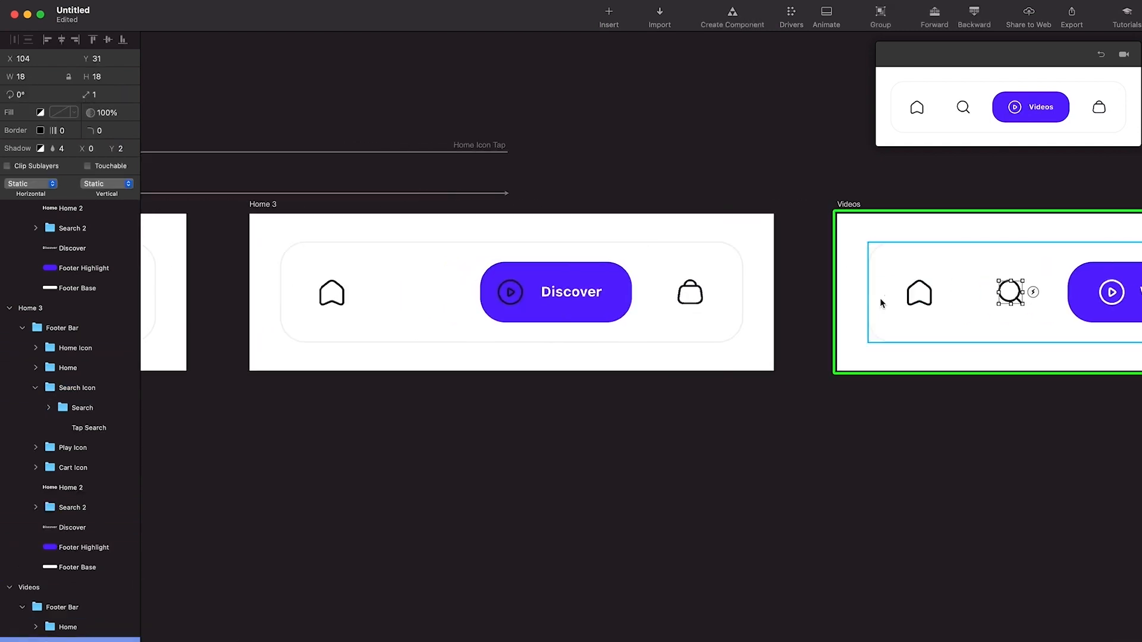
scroll(744, 301, "left", 4)
left_click(598, 297)
left_click(577, 296)
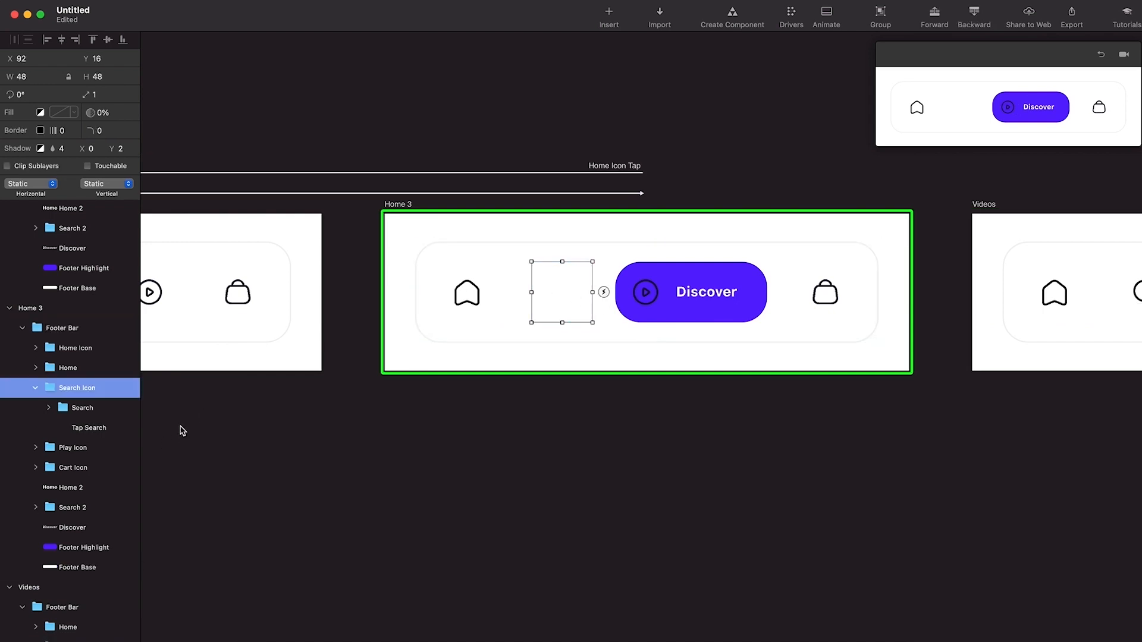
left_click(35, 387)
left_click(101, 114)
type("100")
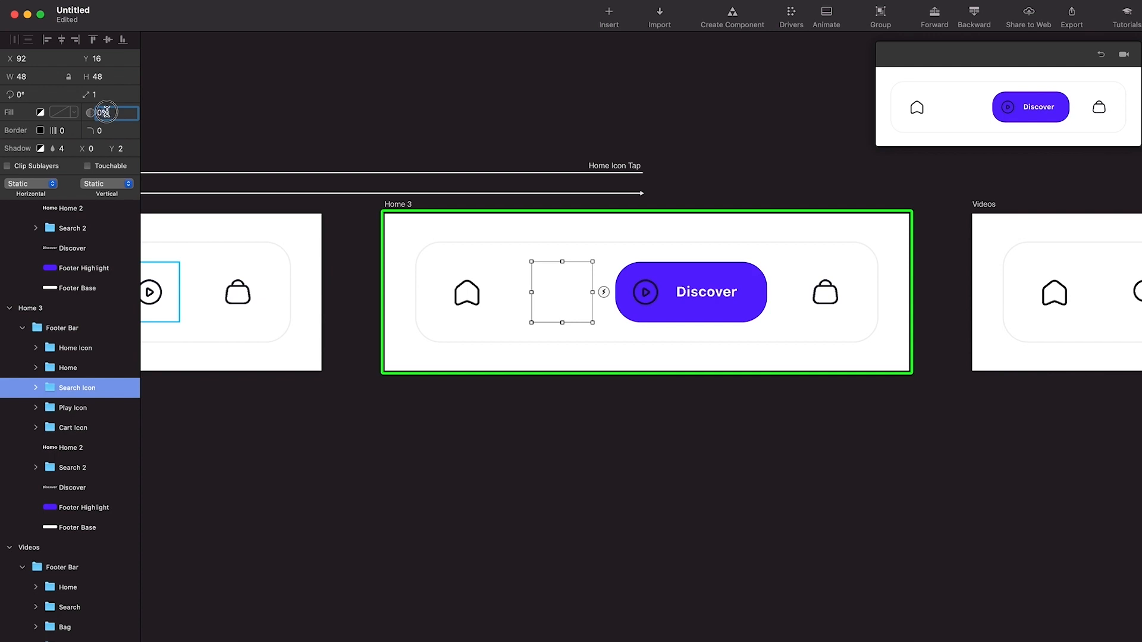
key("Return")
left_click_drag(567, 300, 557, 302)
left_click(602, 446)
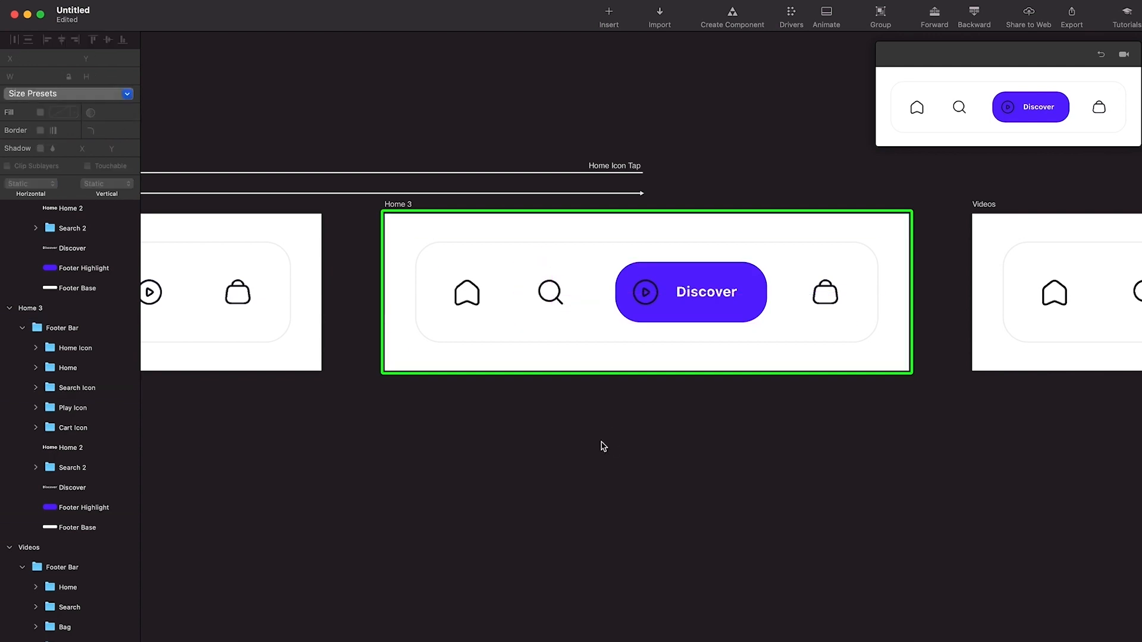
Copy the white play icon from the Videos artboard into Home 3 and place it at X 173 over the black Play Icon.
scroll(603, 446, "right", 5)
scroll(444, 354, "left", 4)
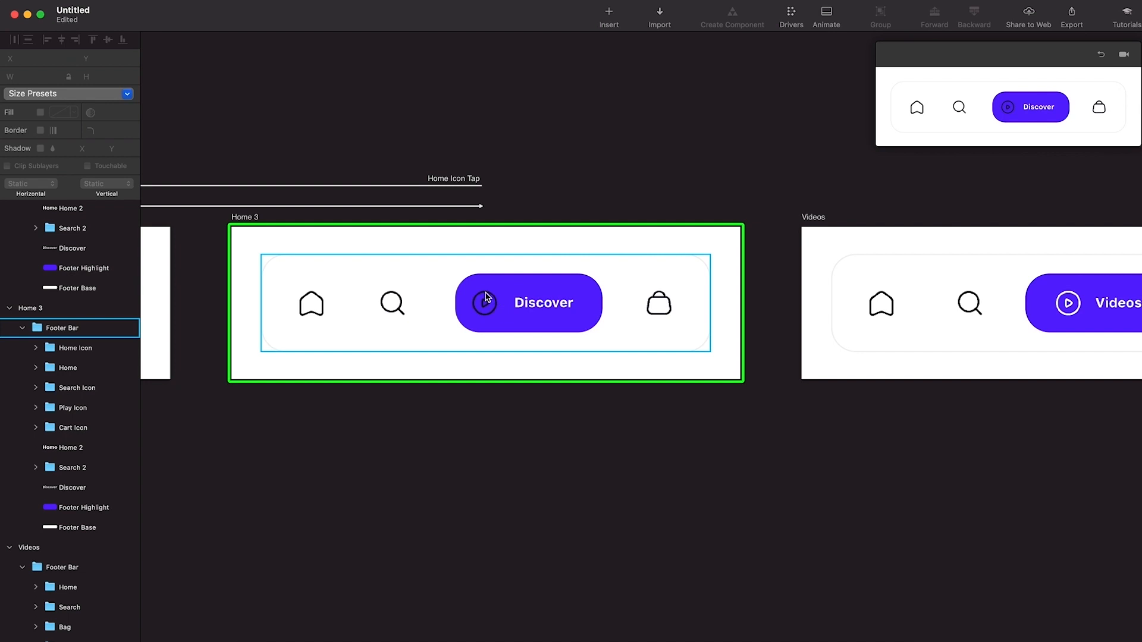
left_click(1070, 306)
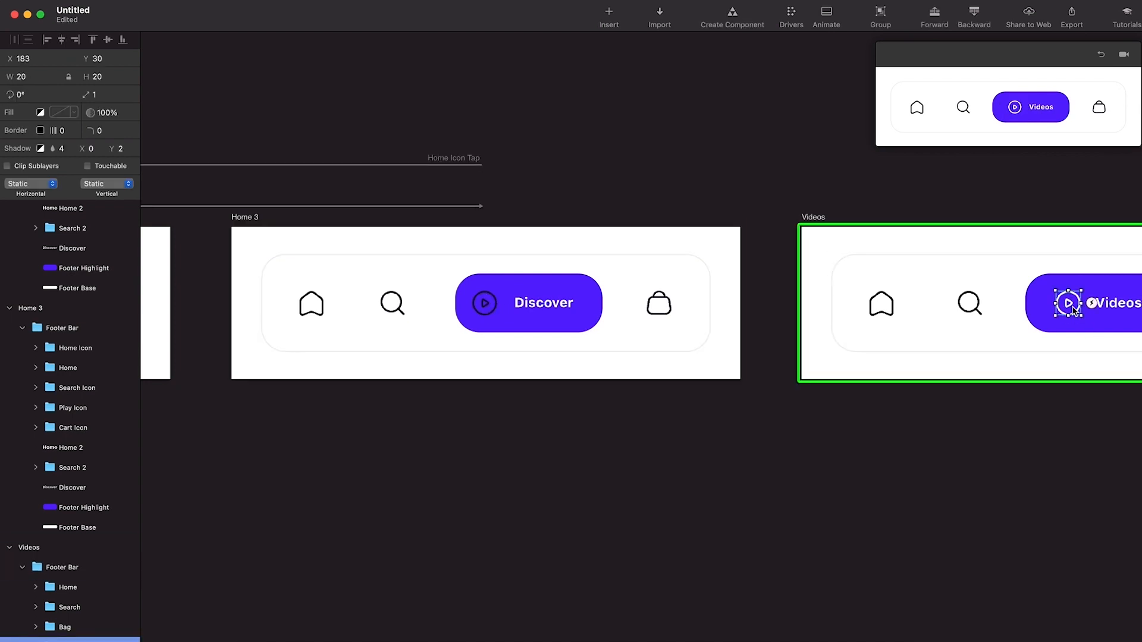
left_click_drag(1064, 309, 475, 309)
scroll(472, 301, "up", 3)
Rename the copied play icon layer in Home 3 to Play White and make the original Play Icon fully transparent.
left_click(508, 342)
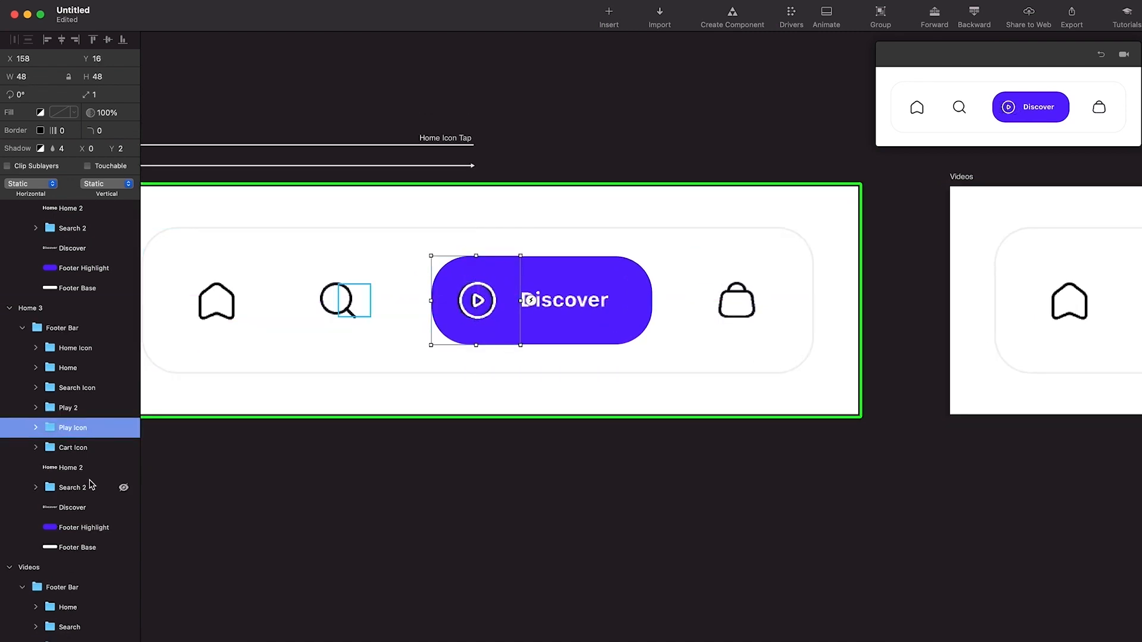
double_click(80, 408)
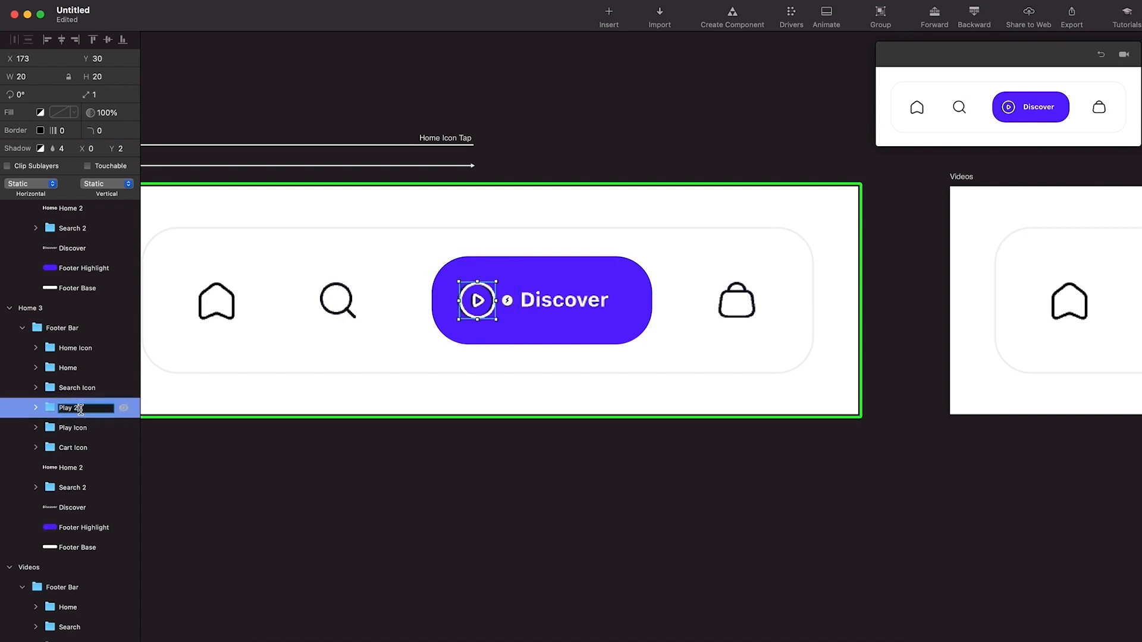
key("Return")
left_click(82, 428)
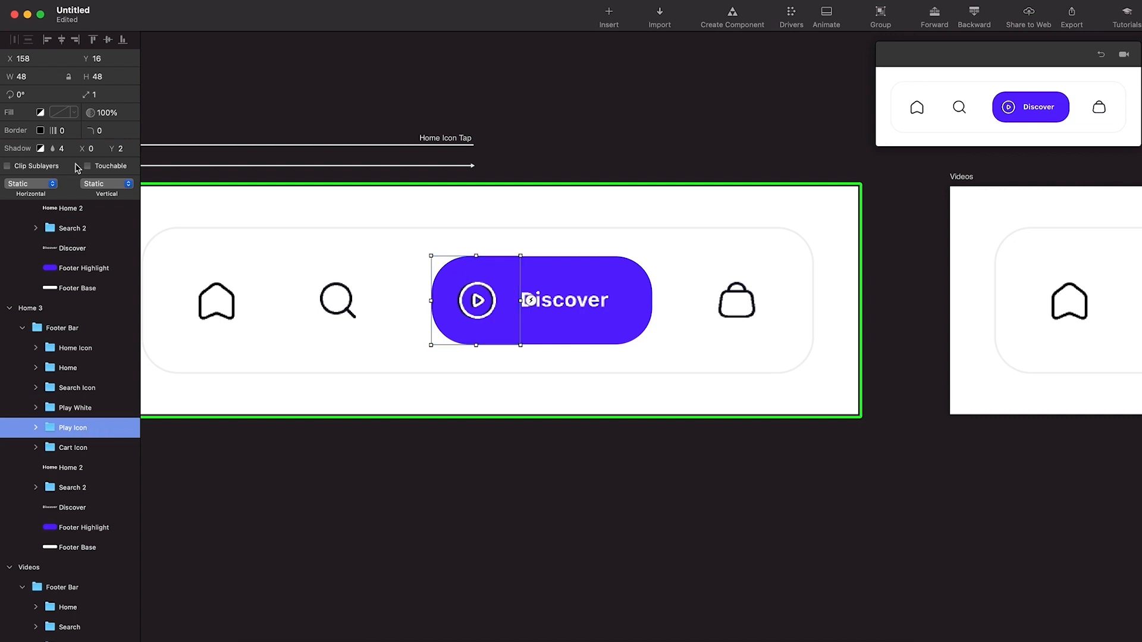
left_click_drag(98, 113, 1, 119)
Copy the Videos label from the Videos artboard into Home 3, placing it at X 215 above the Discover layer.
left_click(571, 303)
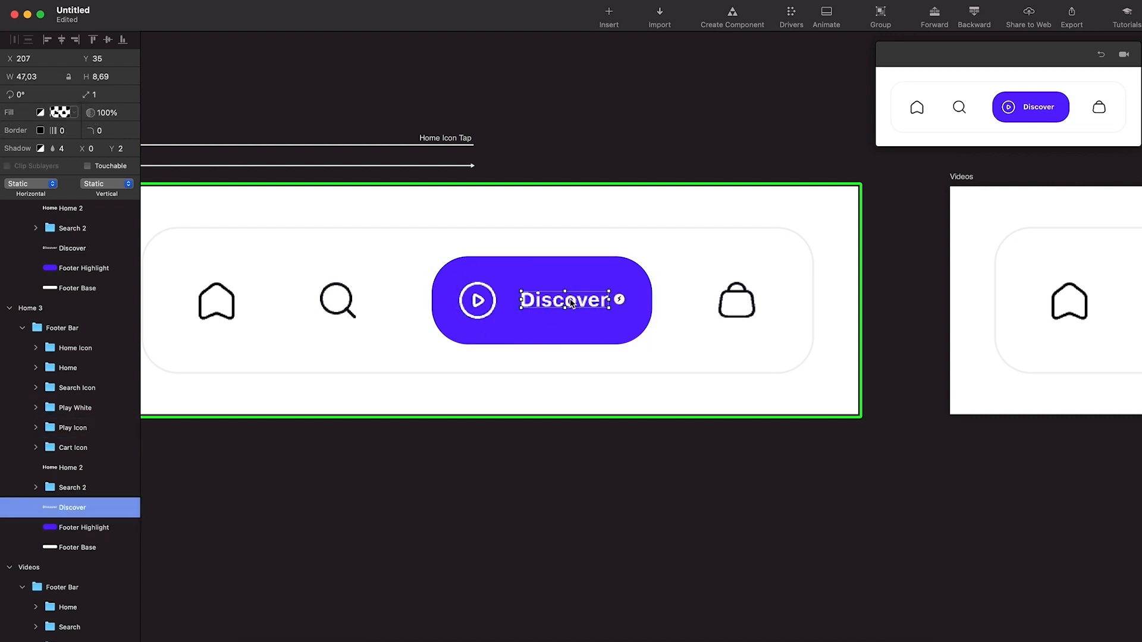
scroll(570, 299, "down", 1)
scroll(572, 302, "right", 2)
scroll(573, 303, "down", 1)
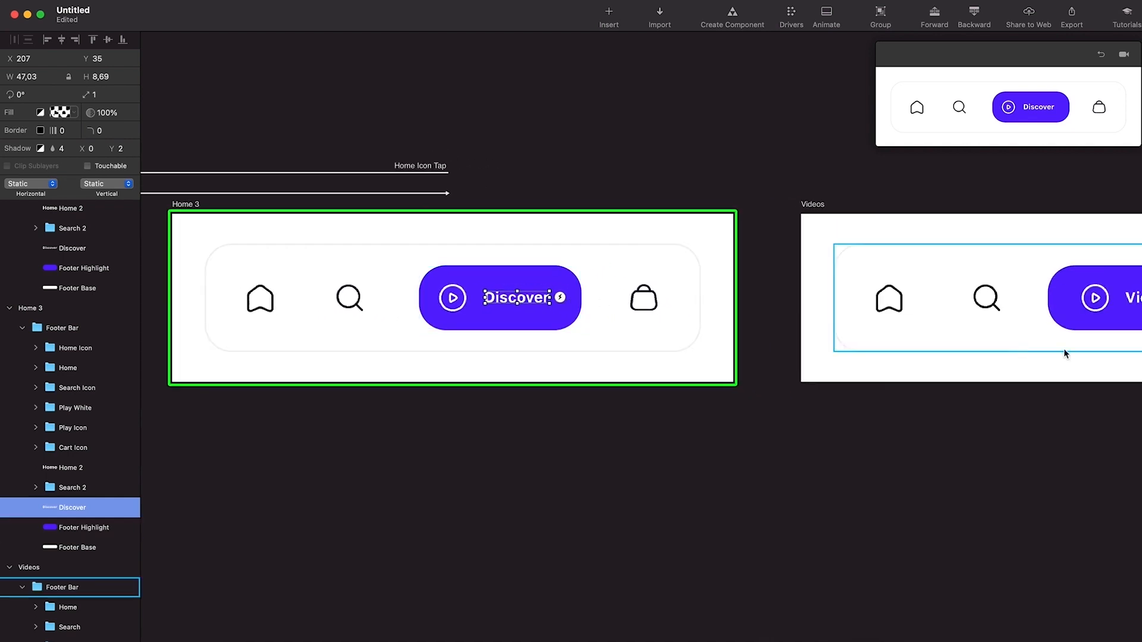
scroll(1061, 348, "right", 3)
left_click(1064, 302)
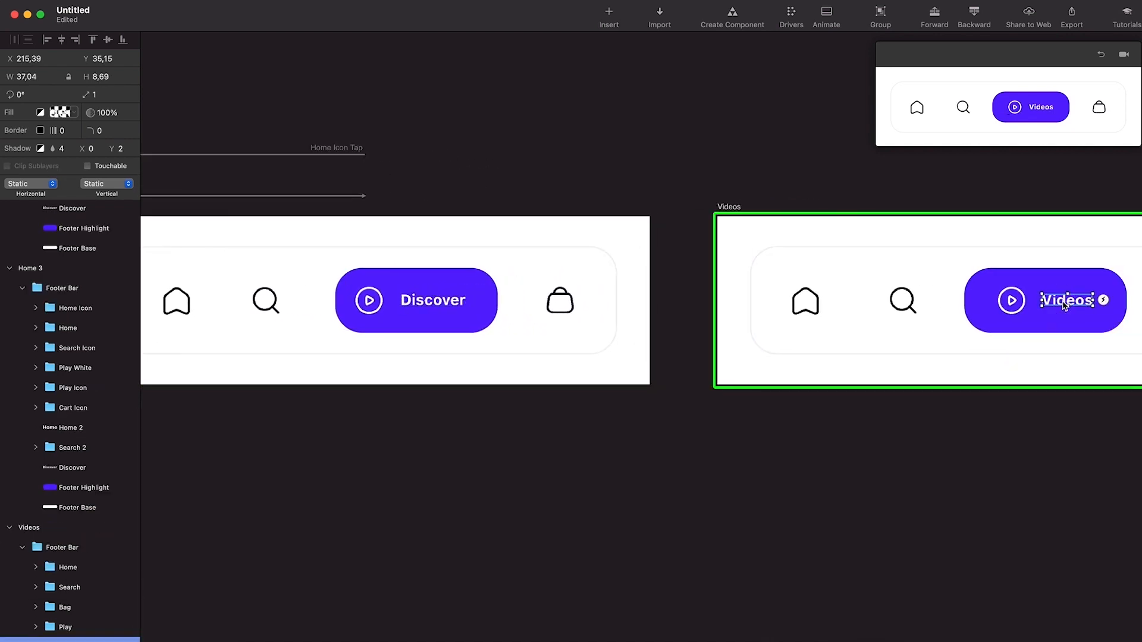
scroll(1063, 305, "left", 3)
scroll(1064, 306, "left", 2)
left_click(667, 297)
scroll(663, 301, "up", 3)
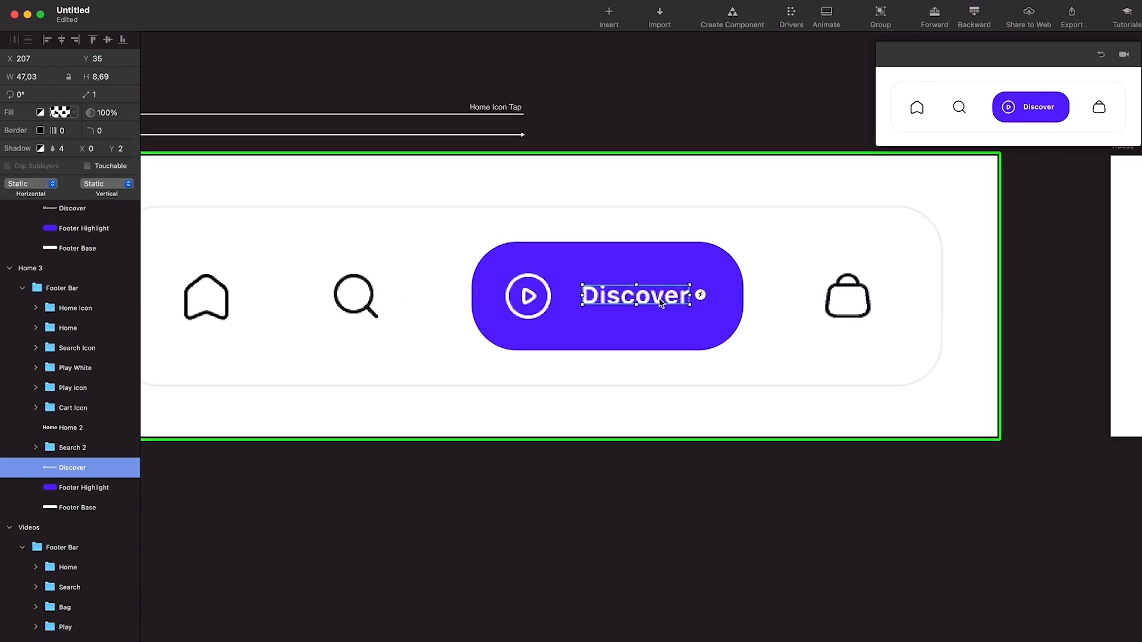
key("super+v")
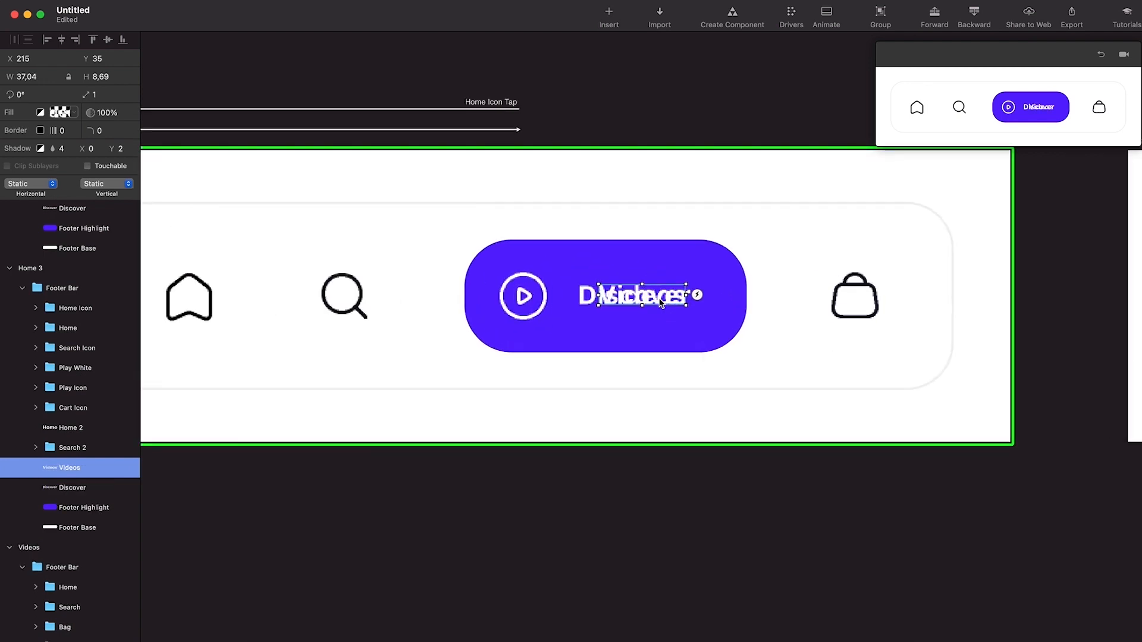
In Home 3, move the Discover label to X 215, level with the Videos label's start, and Play White to X 181.
left_click(584, 301)
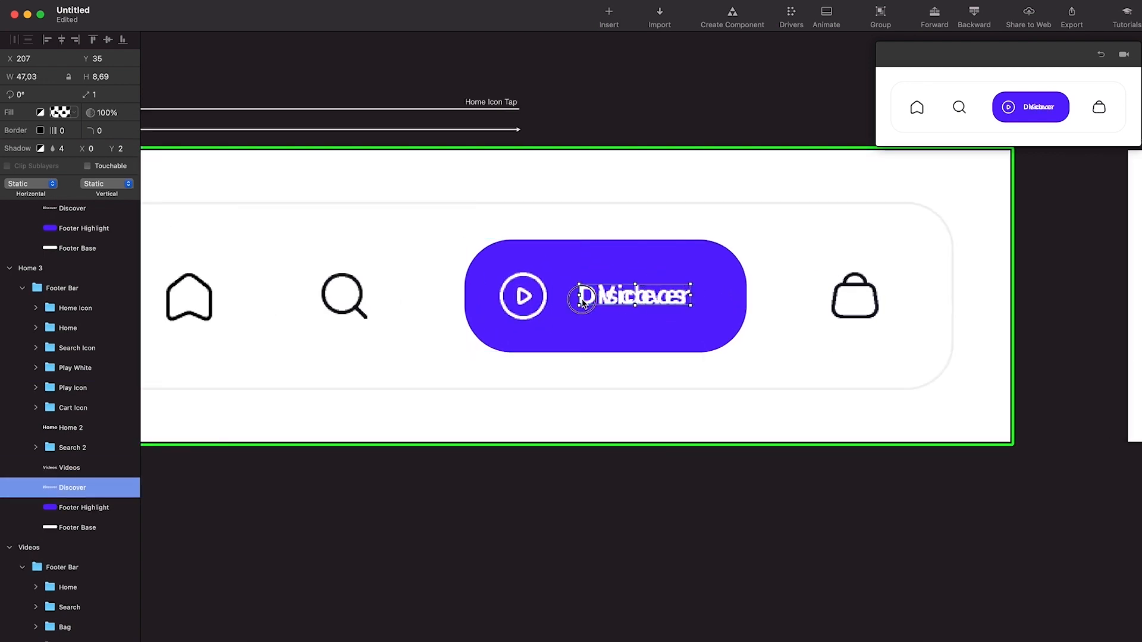
left_click_drag(584, 302, 598, 302)
left_click(534, 298)
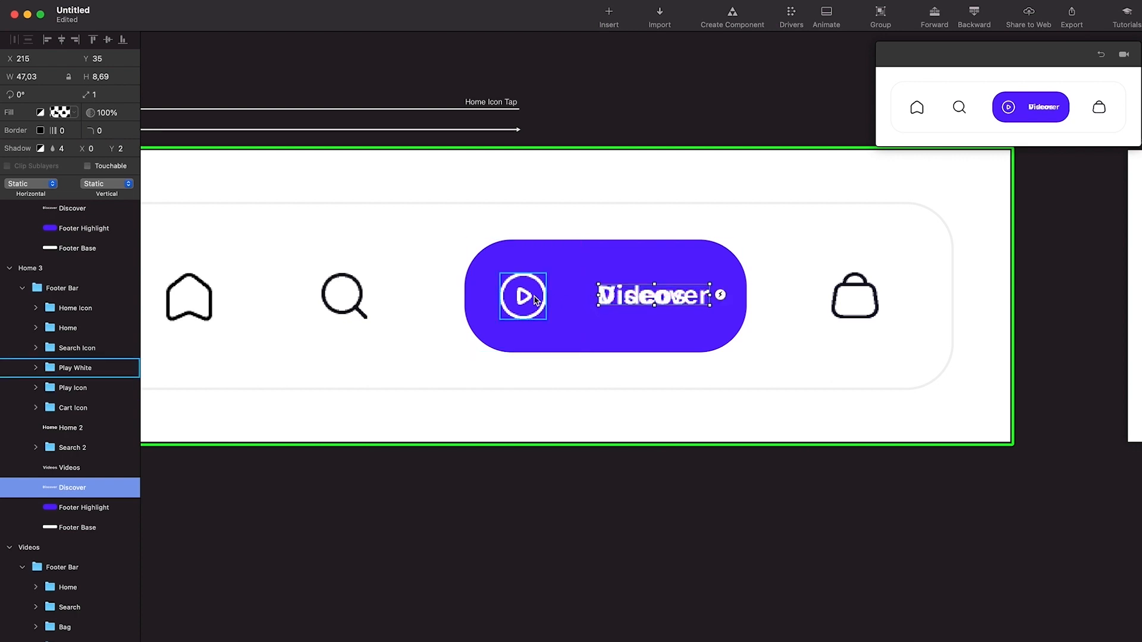
key("Right")
key("Right")
key("Right")
key("Right")
key("Right")
key("Right")
key("Right")
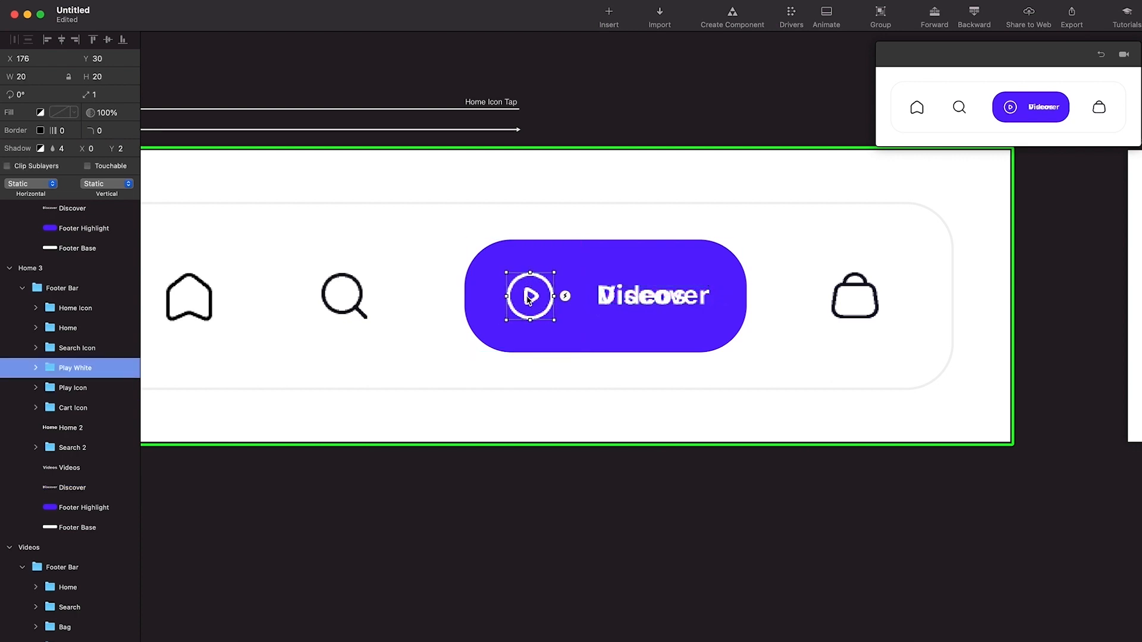
scroll(535, 303, "right", 3)
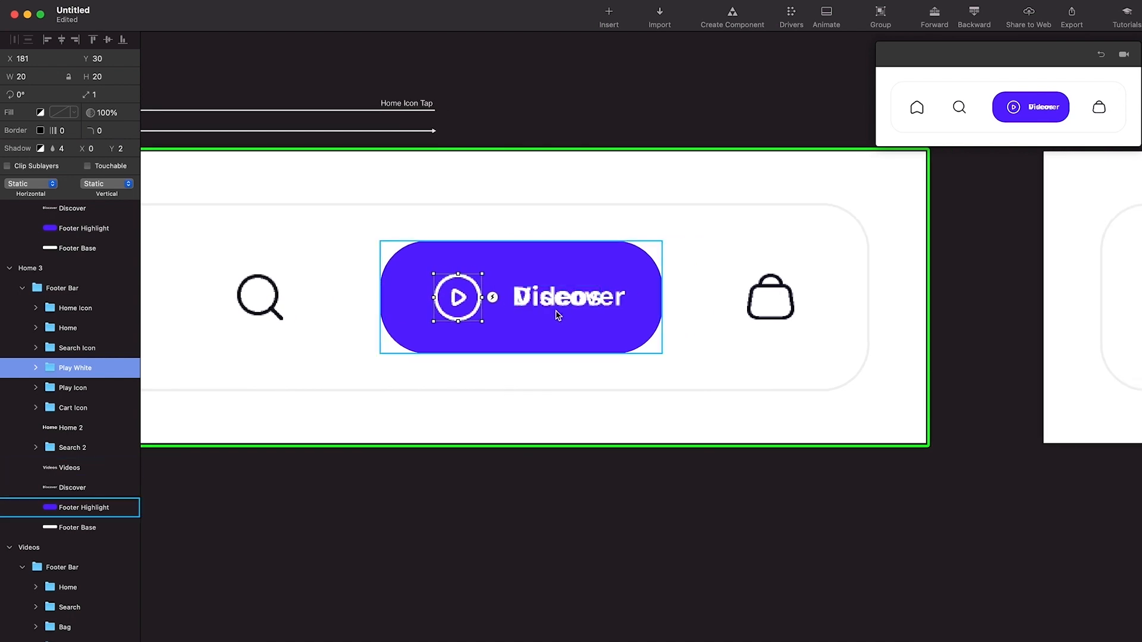
Set the Discover label's opacity to 0% in Home 3.
left_click(575, 302)
left_click(83, 487)
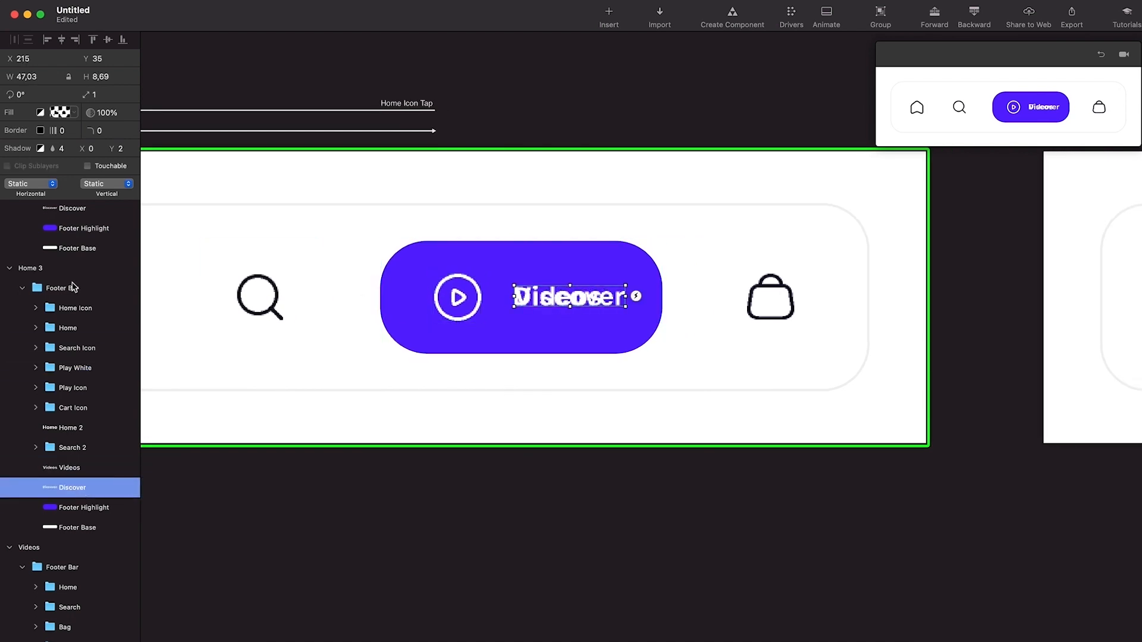
left_click_drag(97, 113, 3, 121)
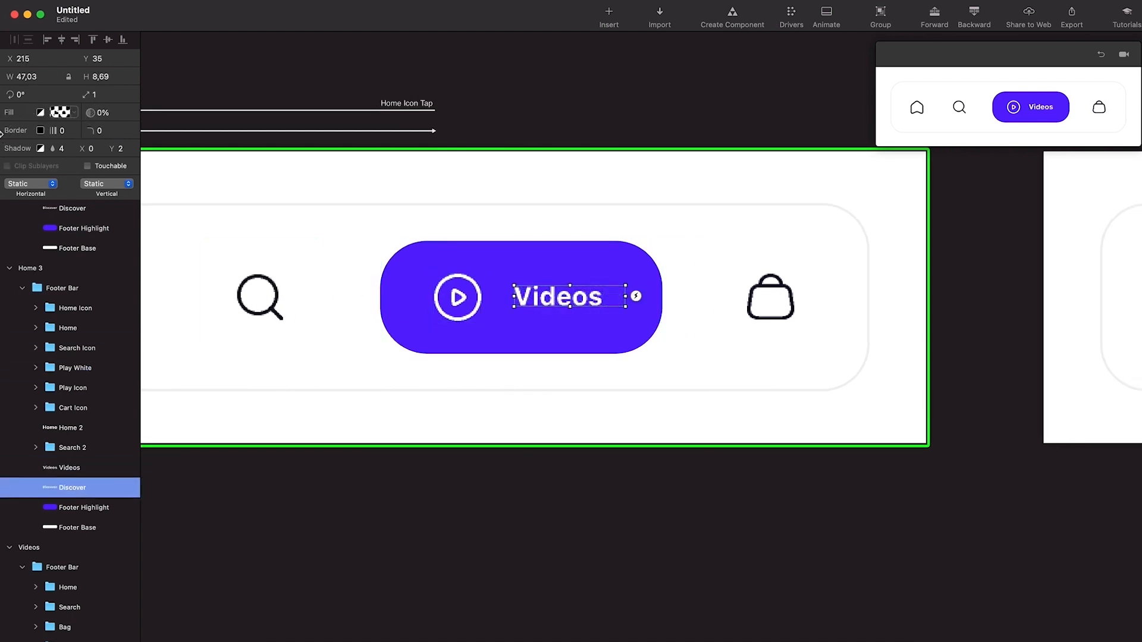
Restart the preview and test the search and play icon taps from Home through Discover to Videos.
scroll(559, 302, "down", 3)
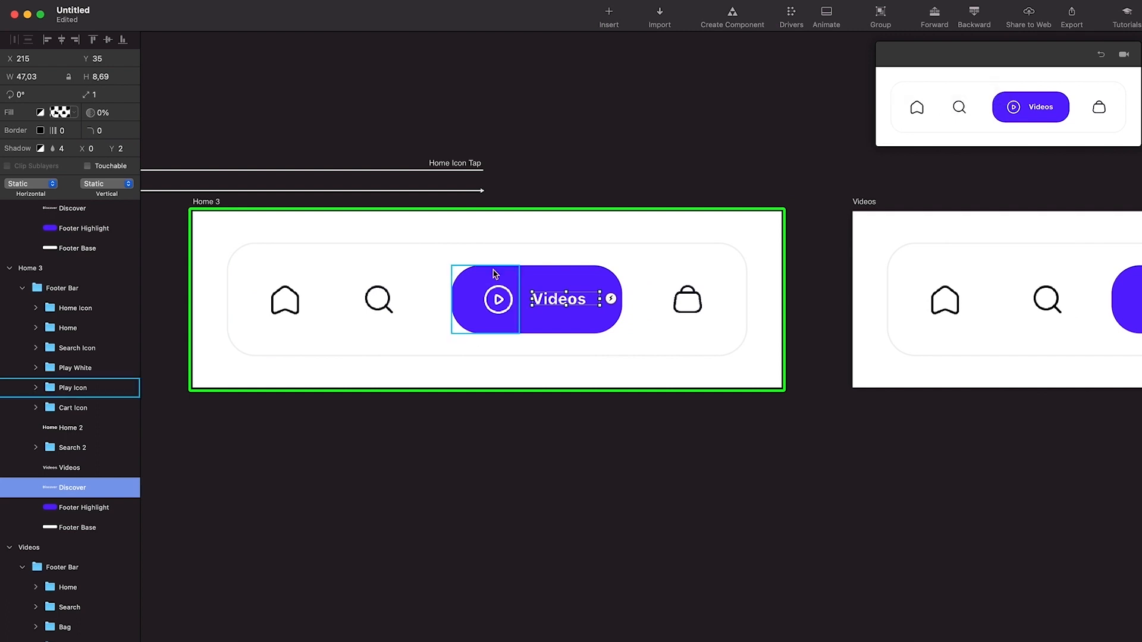
scroll(493, 273, "down", 3)
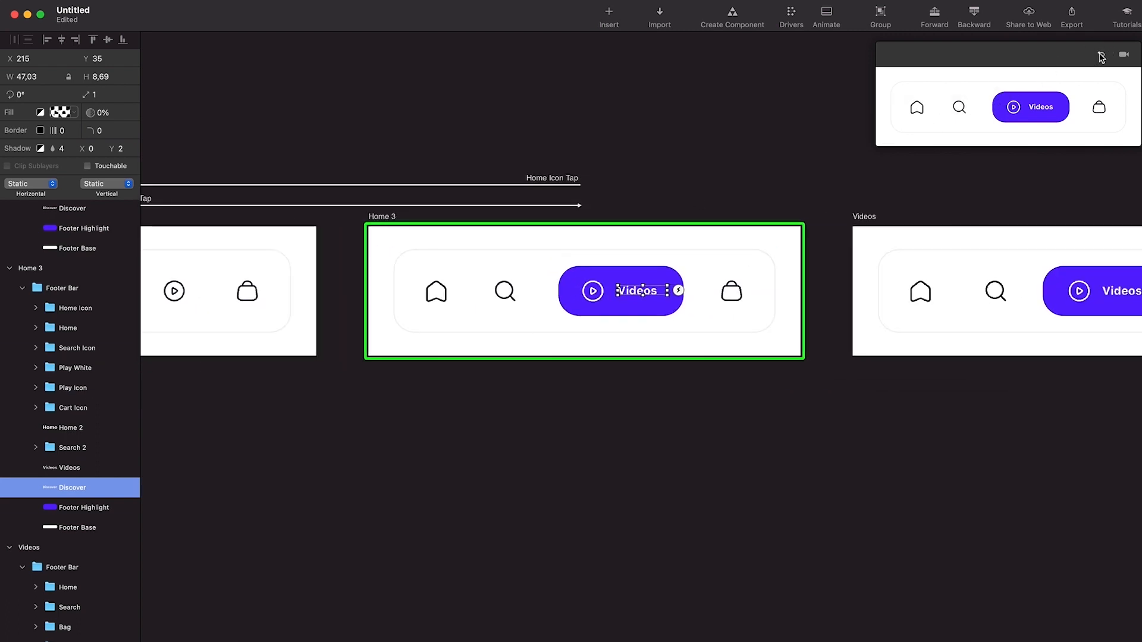
left_click(1101, 55)
left_click(1010, 108)
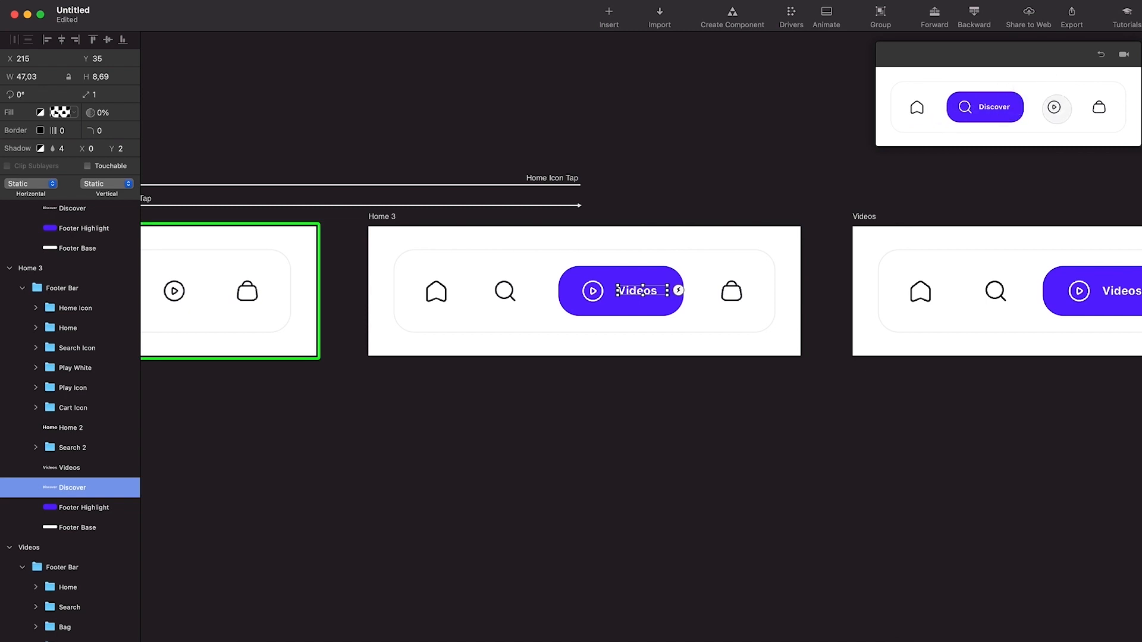
left_click(1054, 108)
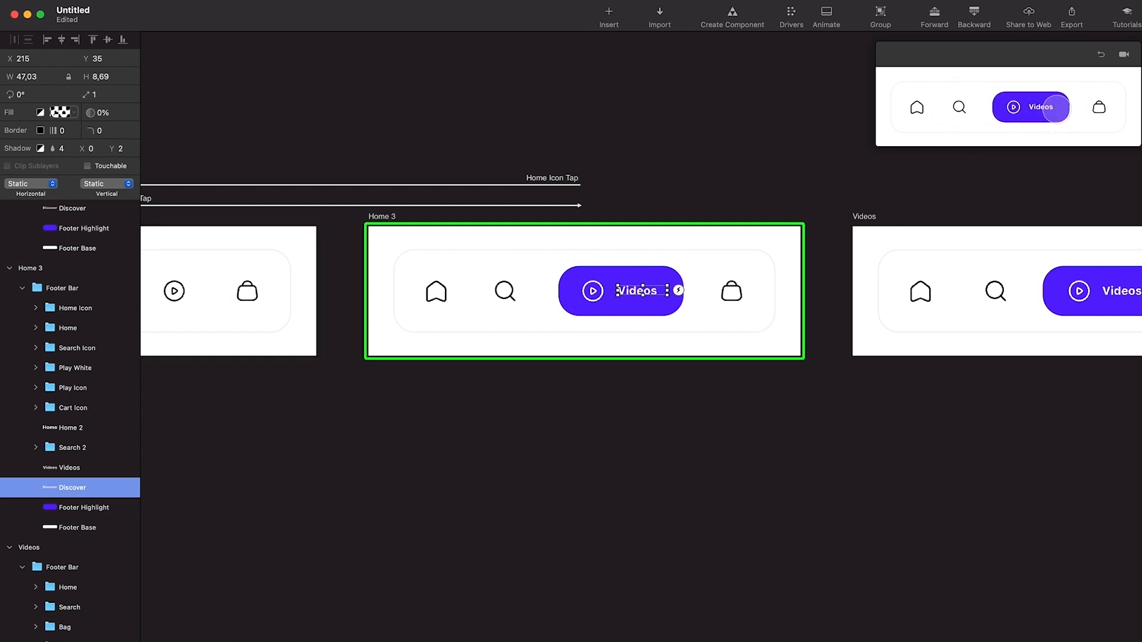
scroll(586, 255, "down", 2)
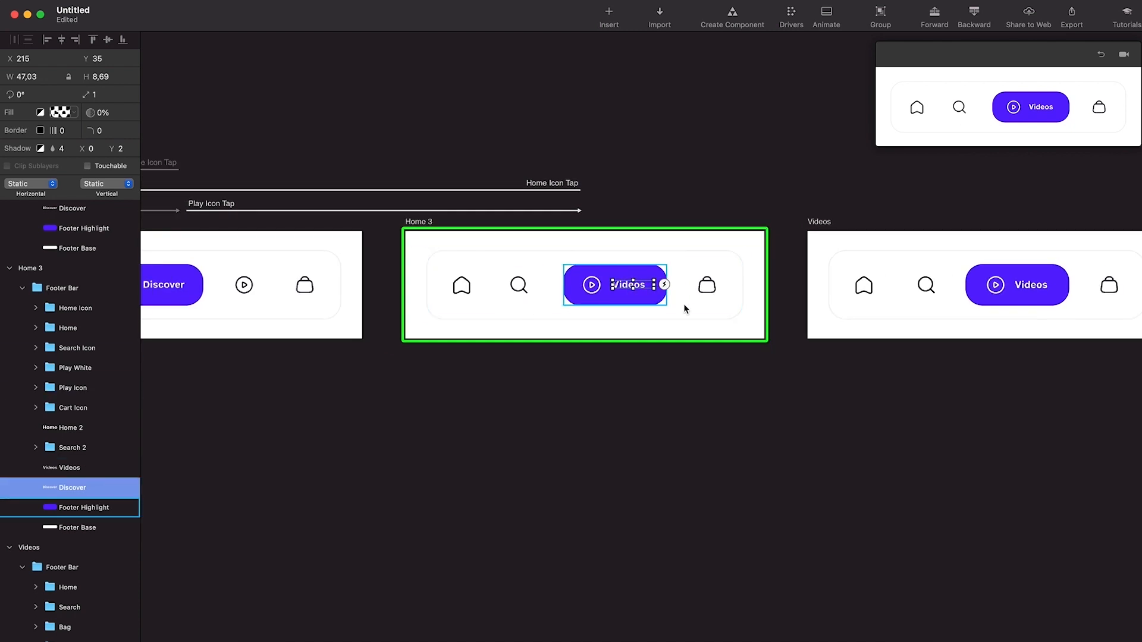
scroll(586, 311, "down", 1)
left_click(621, 375)
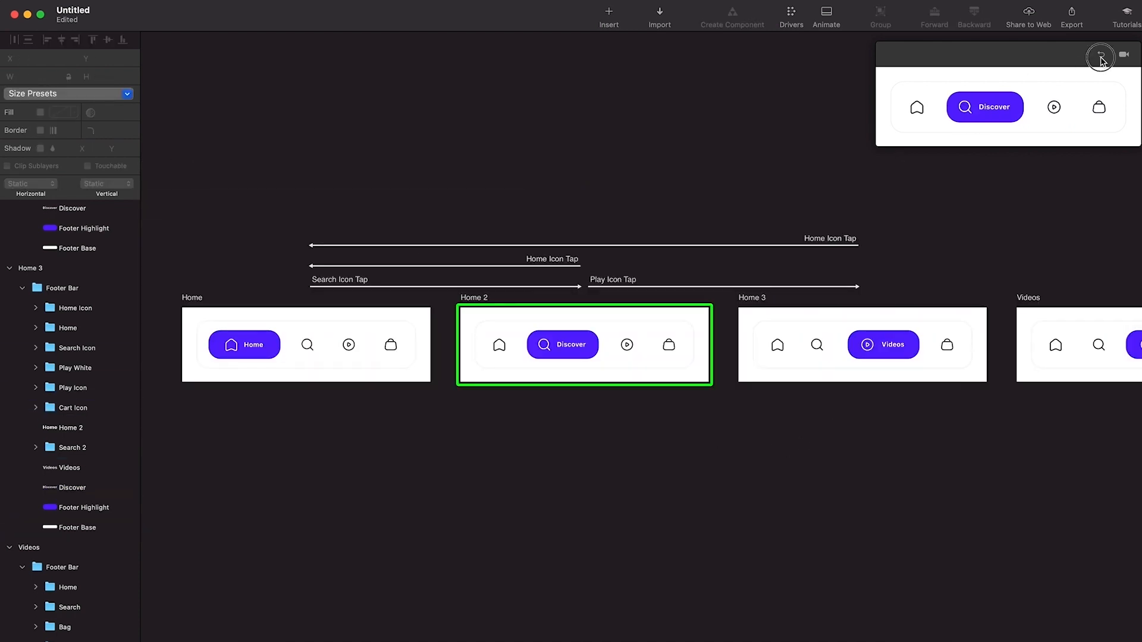
left_click(1100, 58)
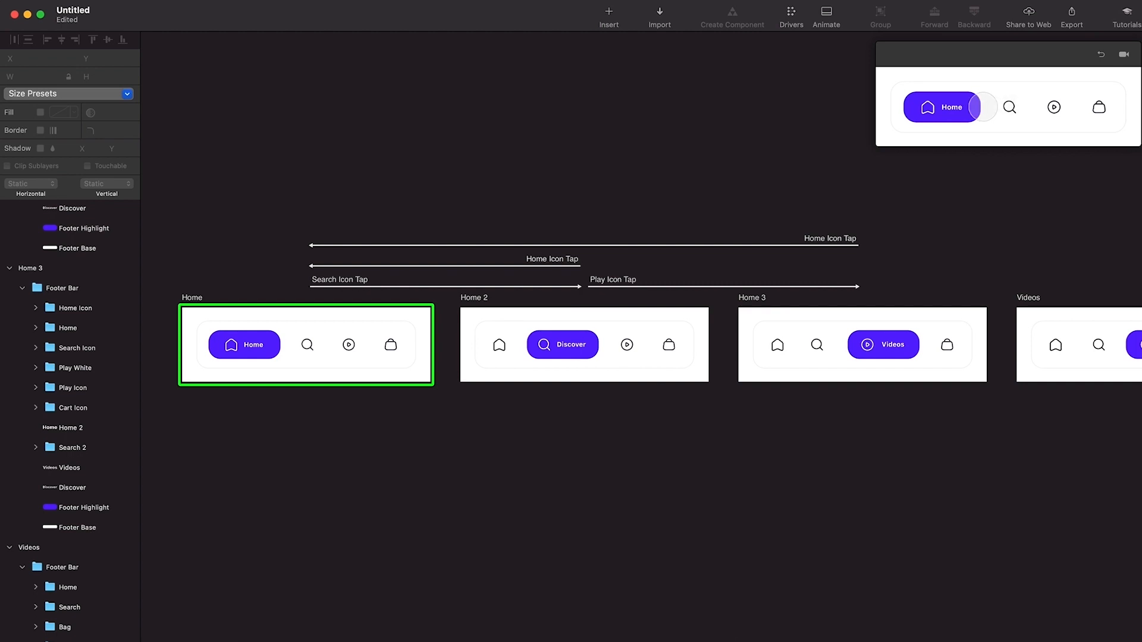
left_click(1009, 107)
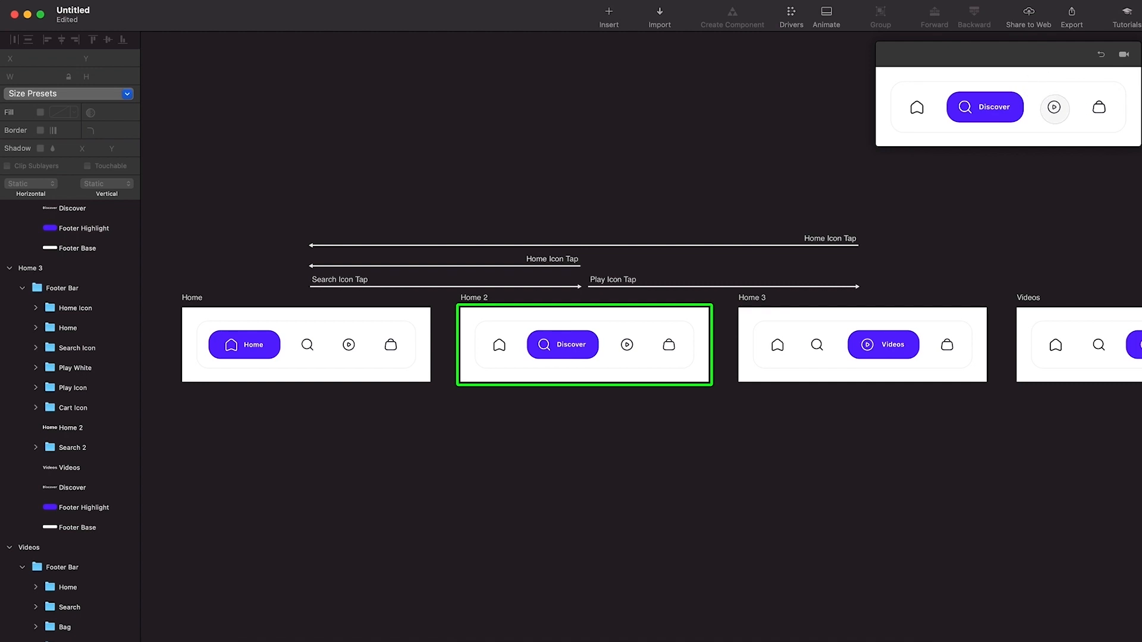
left_click(1054, 107)
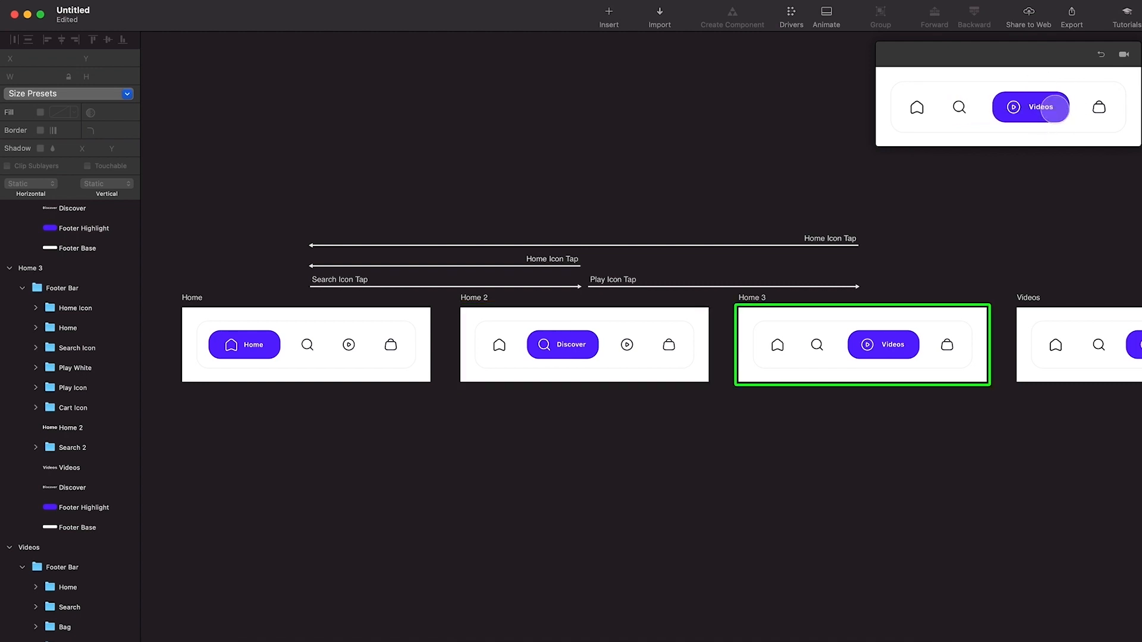
Add a Tap interaction from the Search Icon in Home 3 to the Home 2 artboard.
left_click(819, 351)
left_click(848, 345)
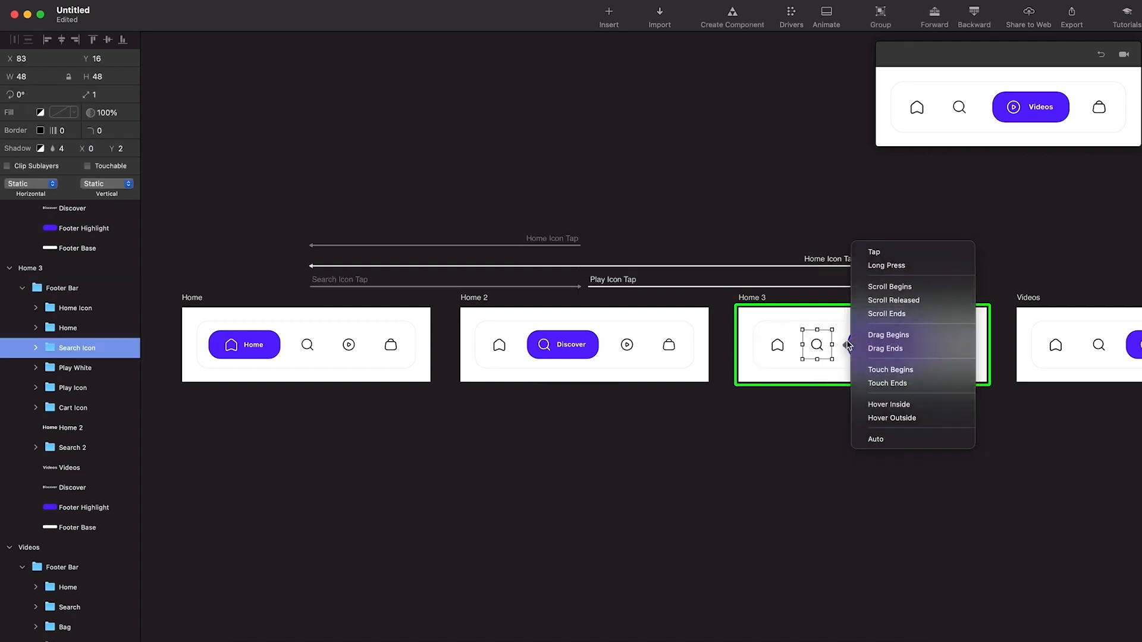
left_click(874, 252)
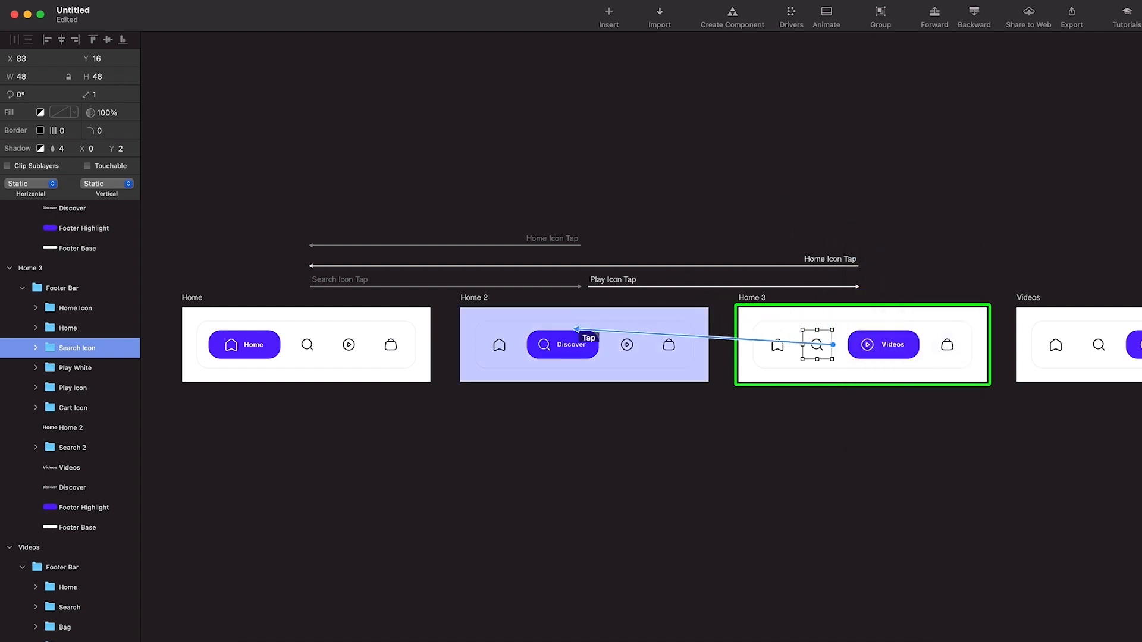
left_click(572, 350)
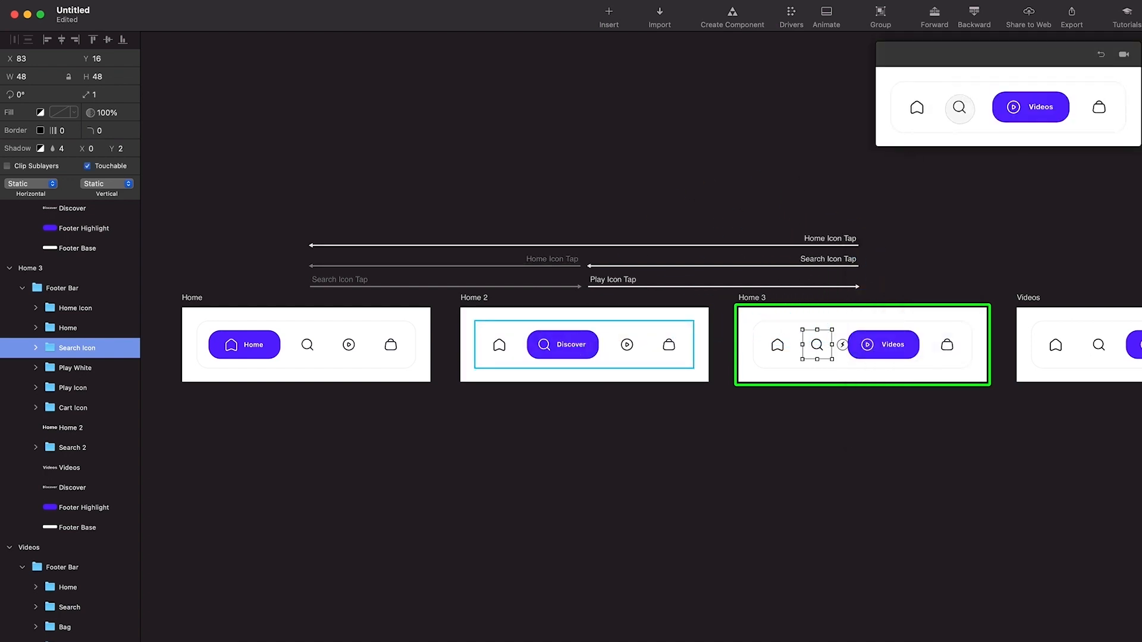
Test the home, search and play icon taps in the preview, cycling repeatedly between the Home, Discover and Videos states.
left_click(959, 107)
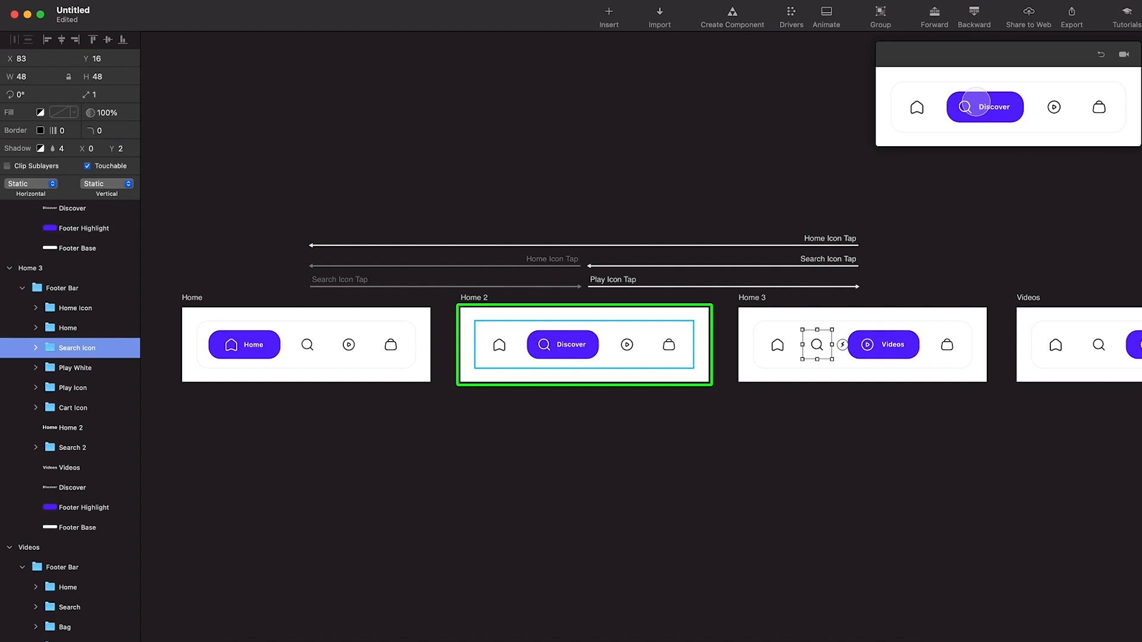
left_click(917, 107)
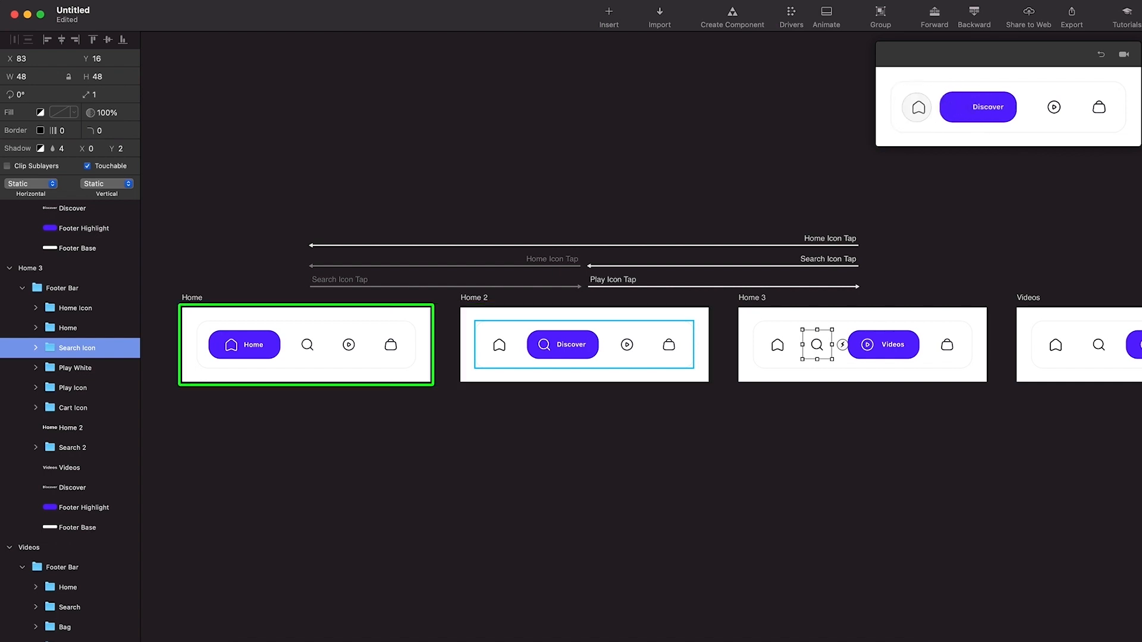
left_click(1009, 108)
left_click(1054, 107)
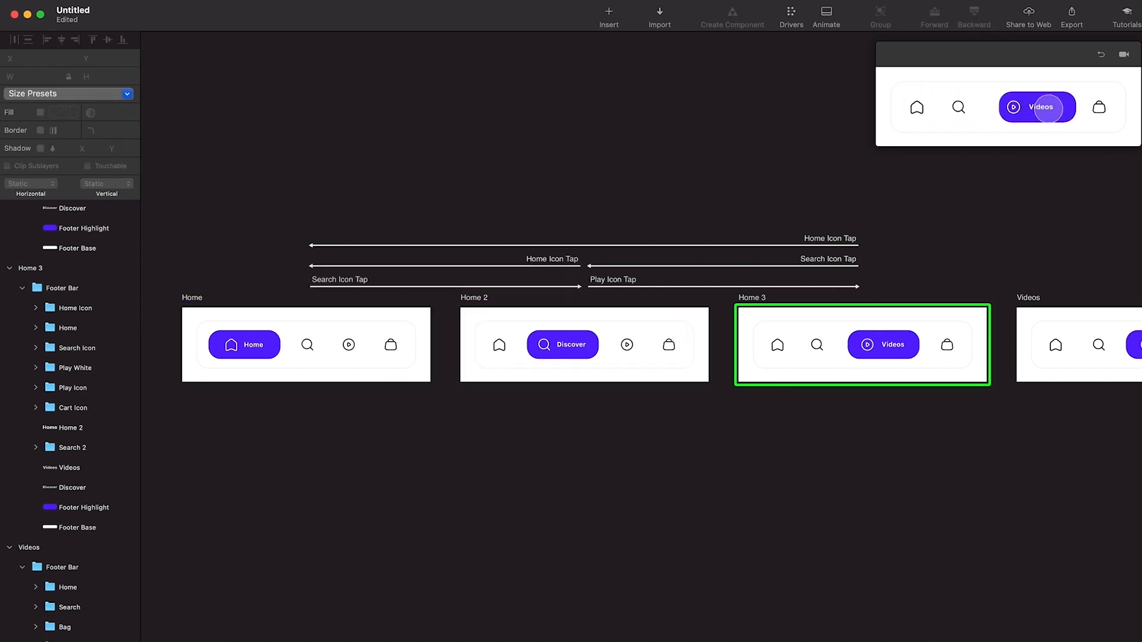
left_click(959, 107)
left_click(917, 108)
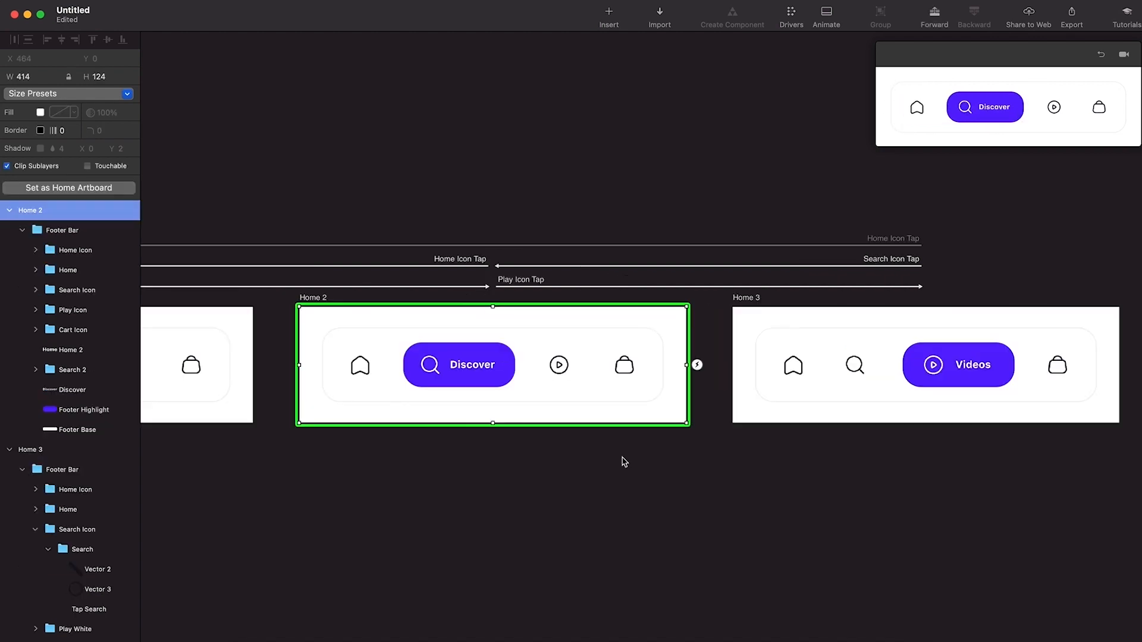
left_click(918, 107)
left_click(1009, 107)
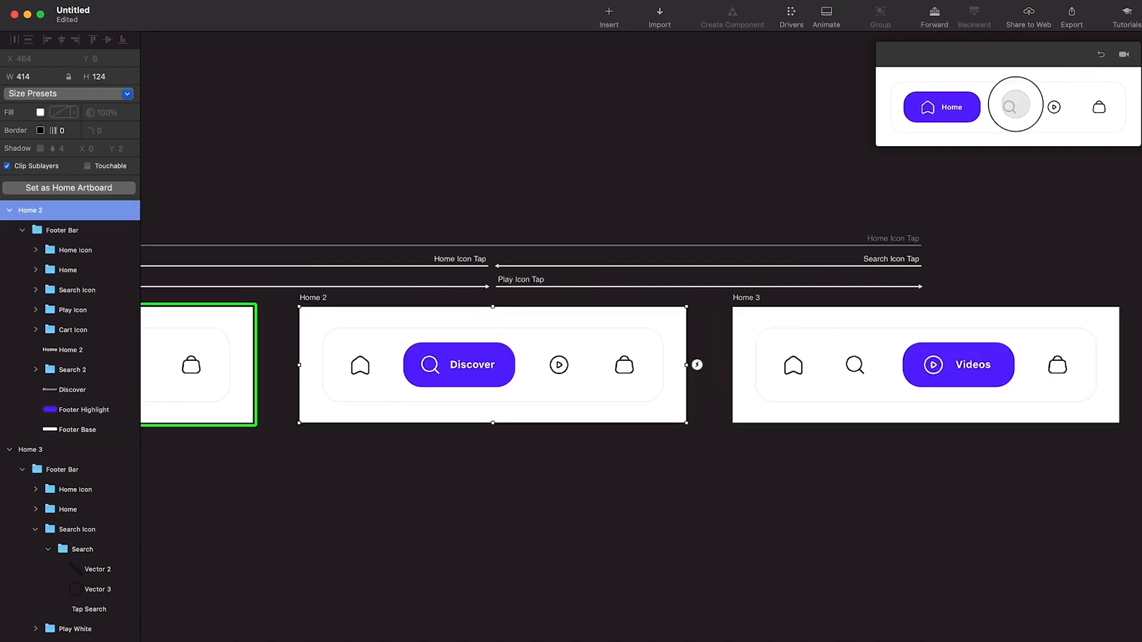
left_click(1053, 107)
left_click(959, 107)
left_click(915, 107)
left_click(1009, 107)
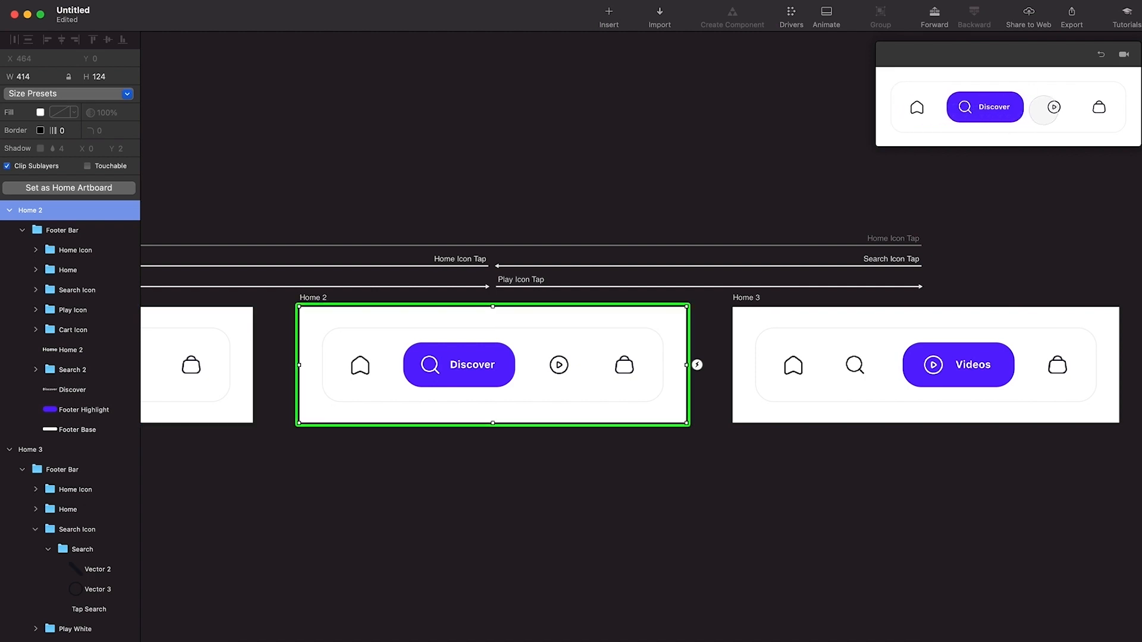
left_click(1054, 107)
left_click(959, 107)
left_click(916, 107)
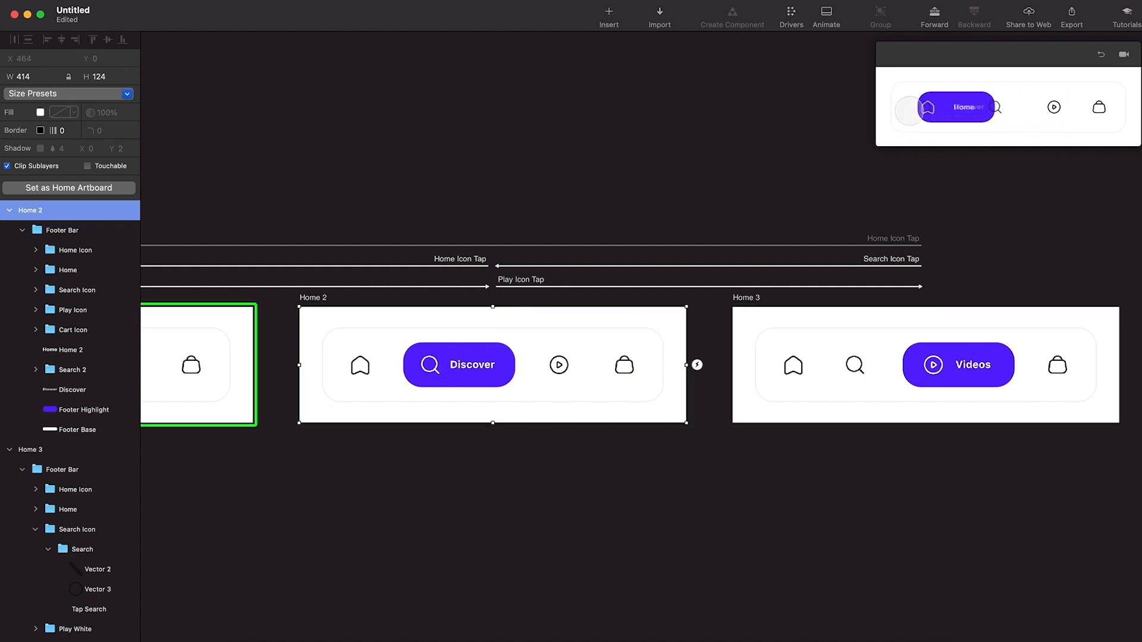
Copy the white Search 2 icon from the Home 2 artboard and paste it into Home 3.
left_click(1005, 107)
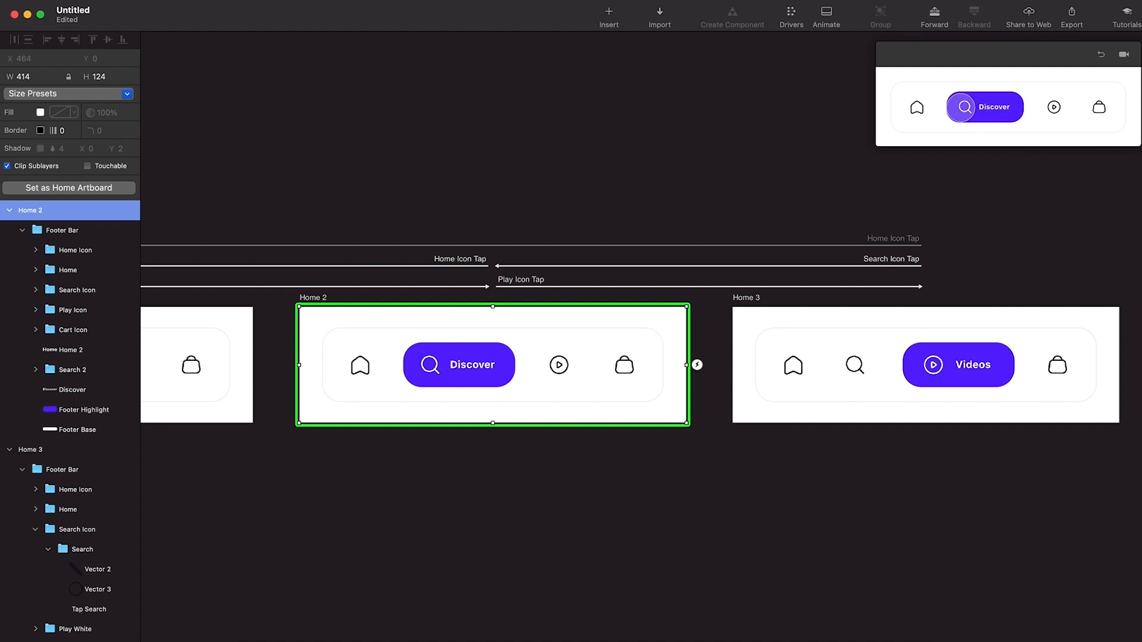
left_click(345, 371)
scroll(341, 374, "up", 3)
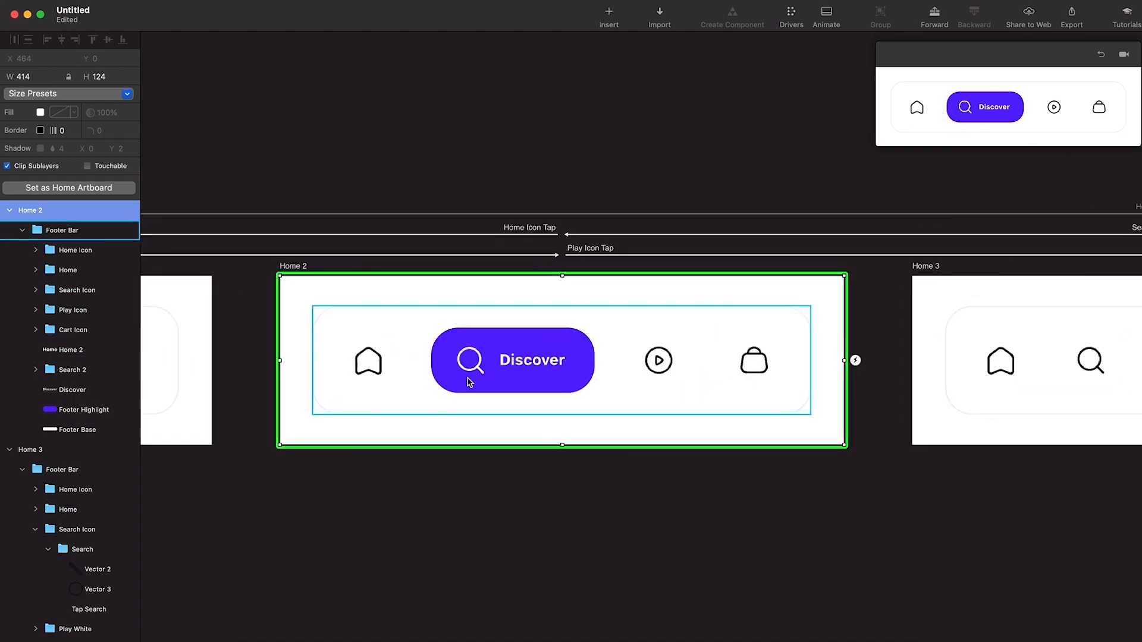
left_click(91, 375)
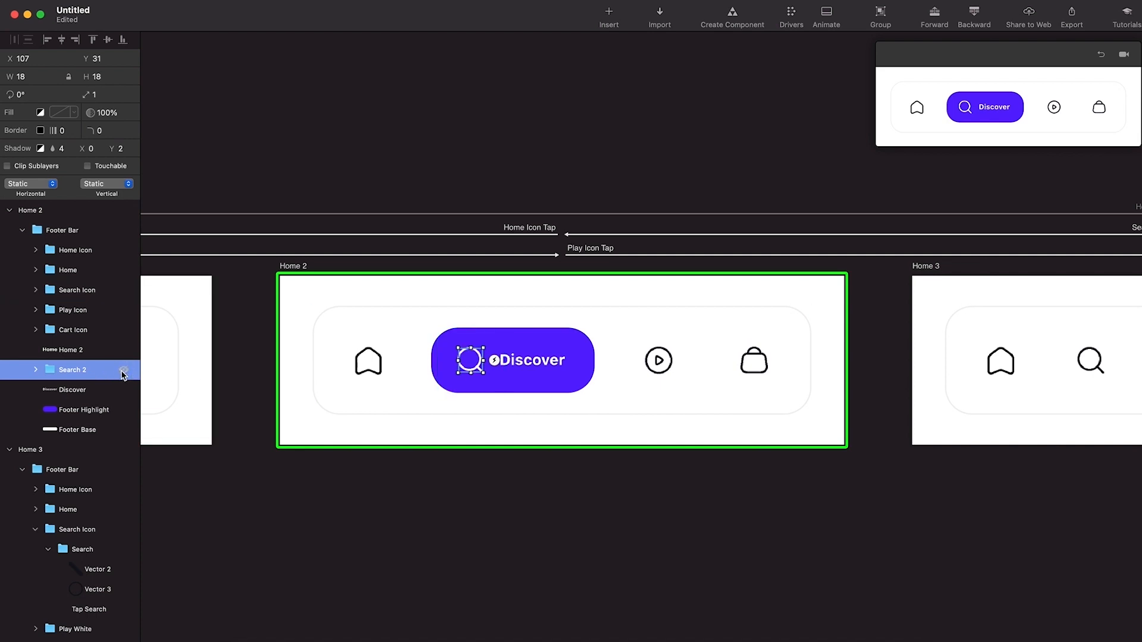
scroll(757, 474, "right", 10)
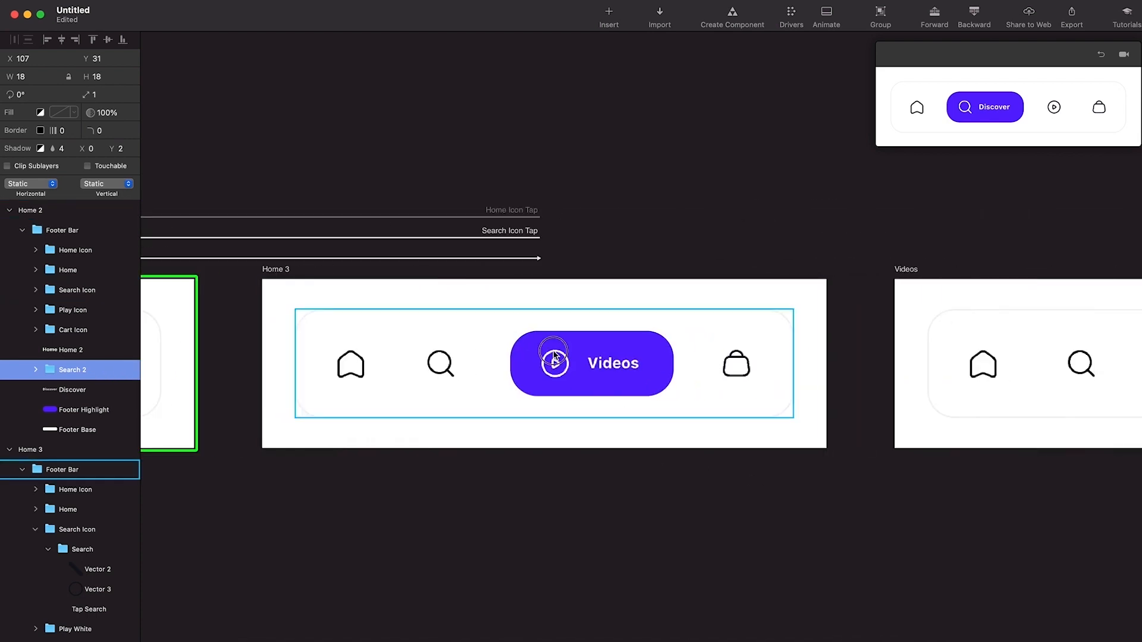
left_click(553, 356)
key("super+v")
scroll(373, 376, "up", 5)
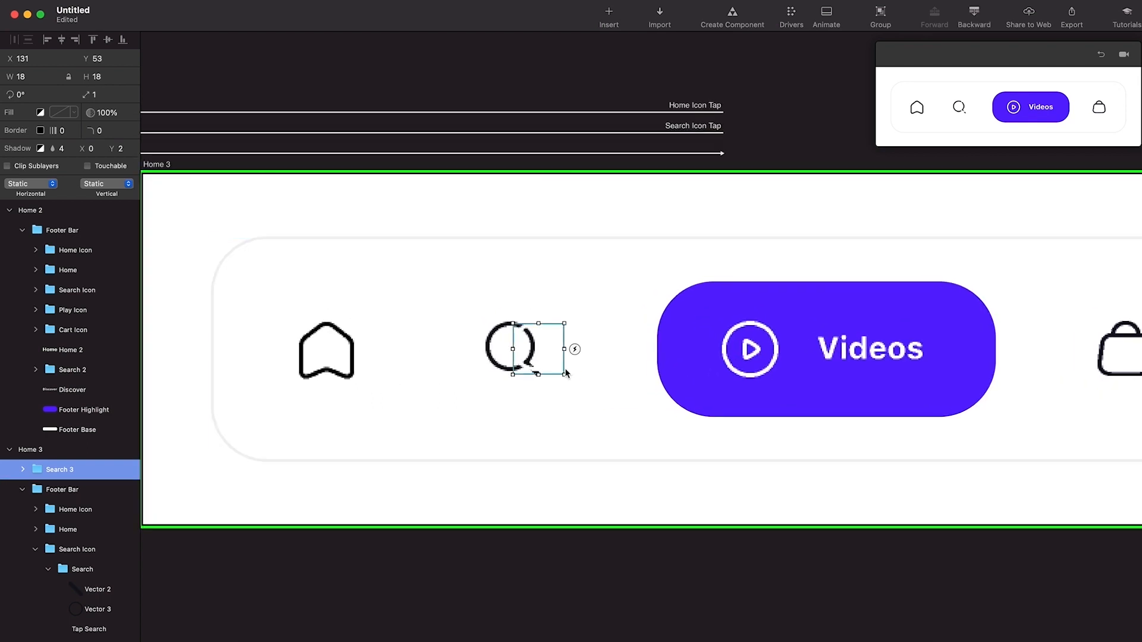
Move the pasted white search icon over the black search icon in Home 3 at X 122, Y 53, and set its opacity to 0%.
left_click_drag(545, 358, 518, 355)
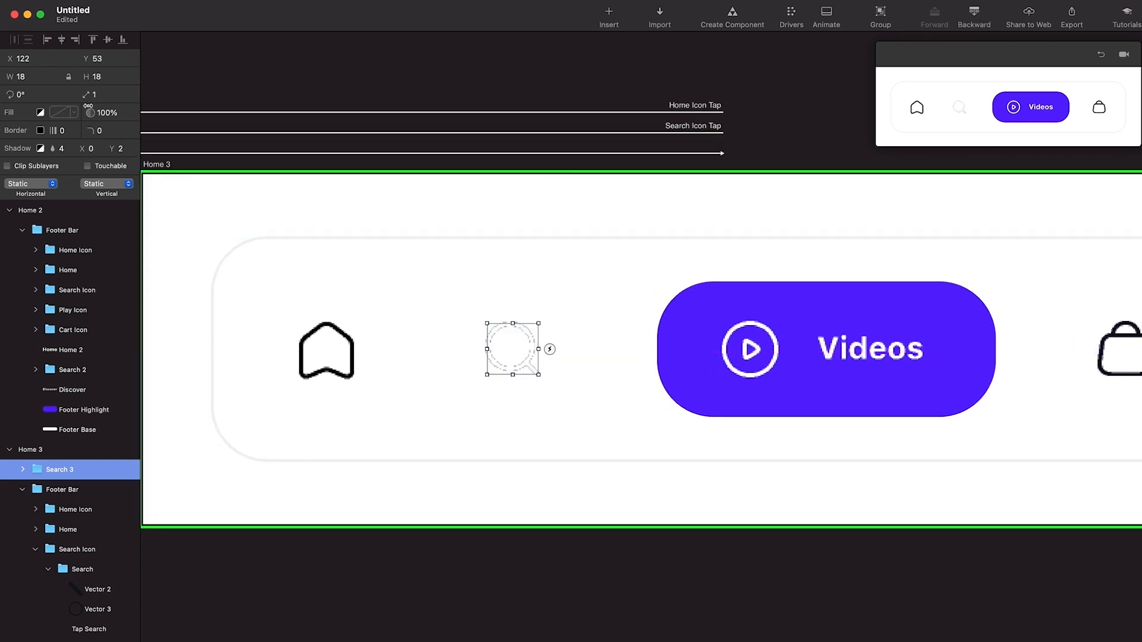
left_click_drag(93, 114, 71, 114)
scroll(723, 417, "down", 5)
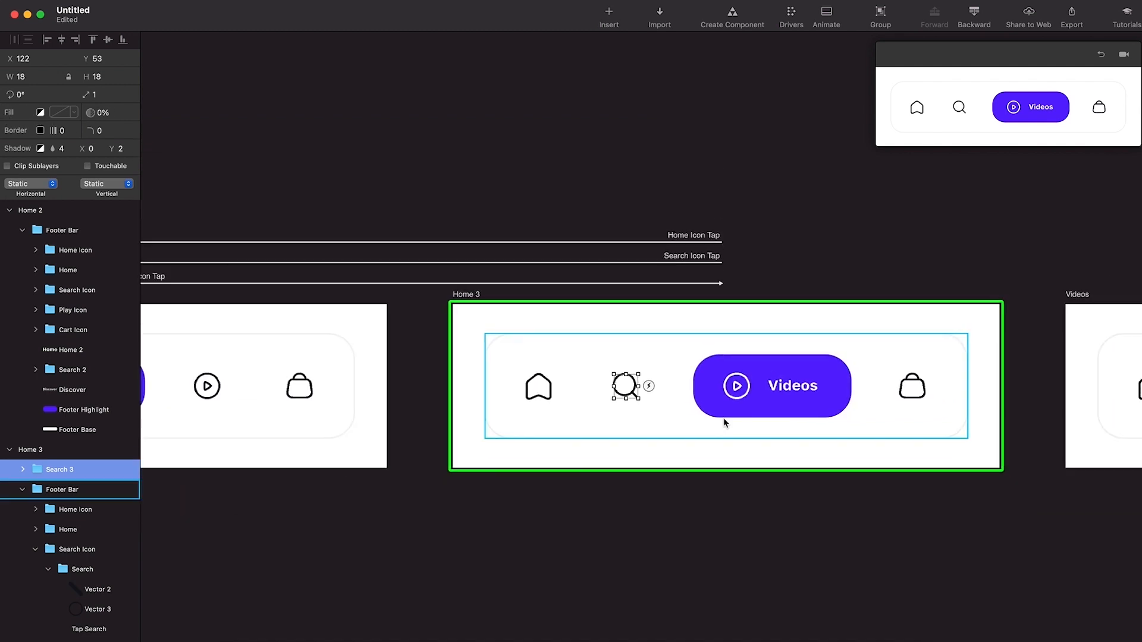
Test the search, home and play icon taps in the preview again, checking the search icon's transitions between the three states.
scroll(723, 418, "left", 10)
scroll(723, 419, "down", 2)
scroll(724, 418, "left", 4)
scroll(723, 418, "down", 1)
scroll(723, 419, "right", 5)
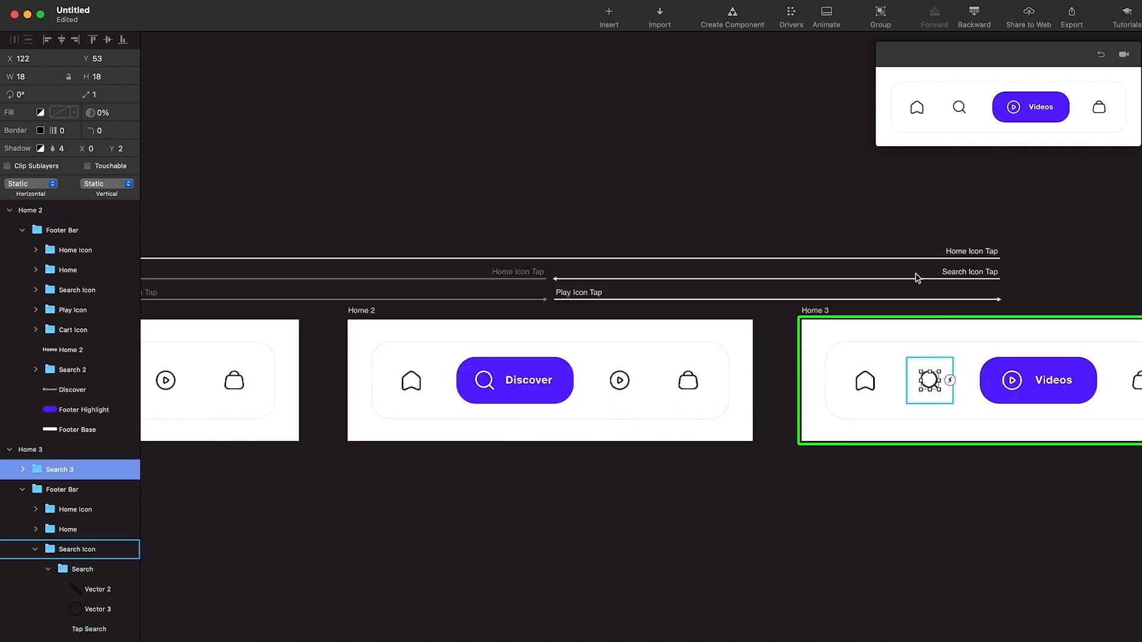
left_click(959, 107)
left_click(917, 107)
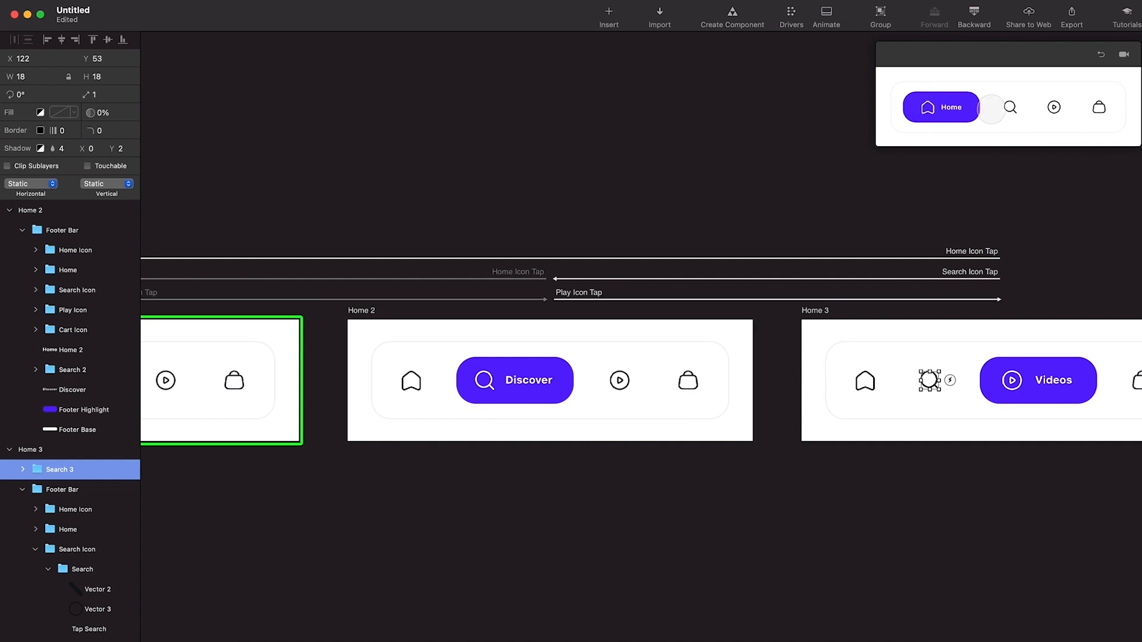
left_click(965, 107)
left_click(917, 107)
left_click(995, 110)
left_click(1064, 110)
left_click(959, 107)
left_click(917, 107)
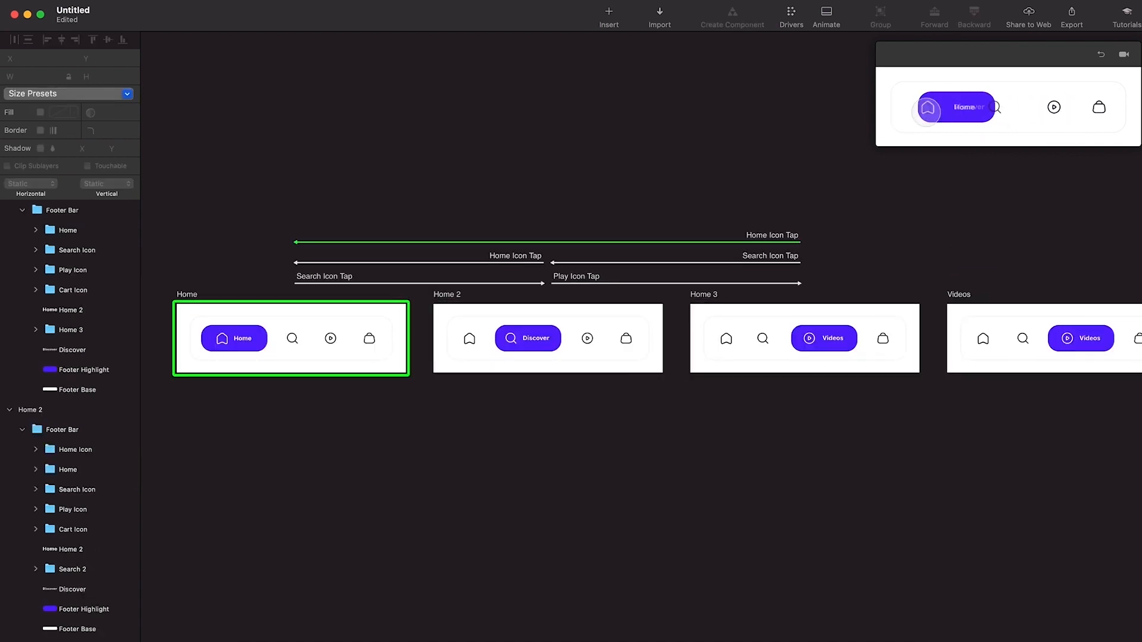
left_click(999, 110)
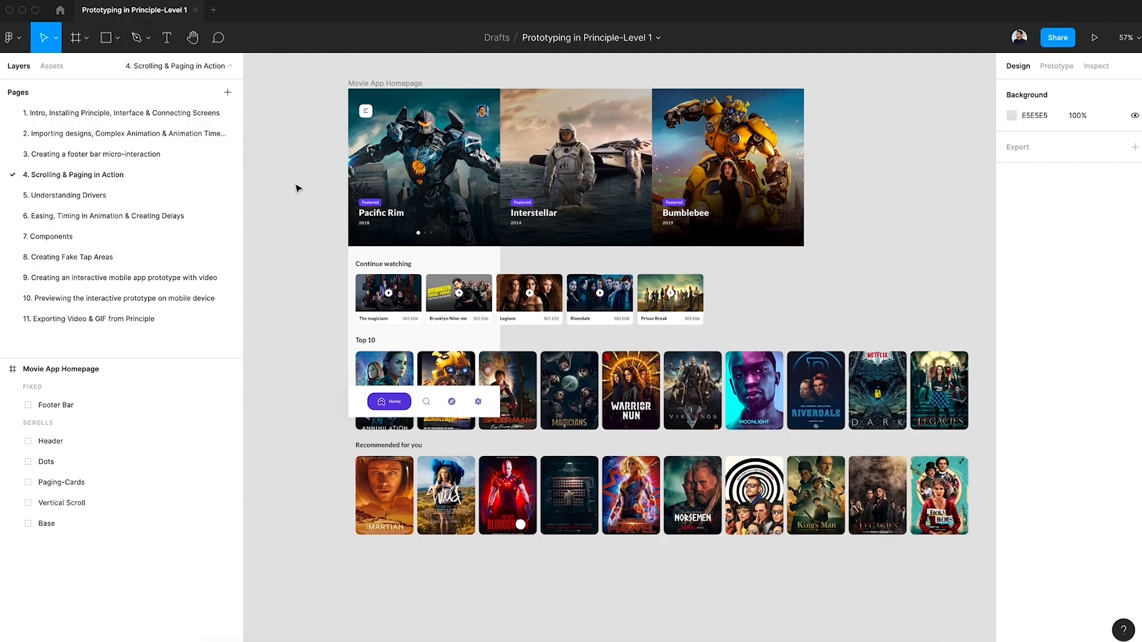